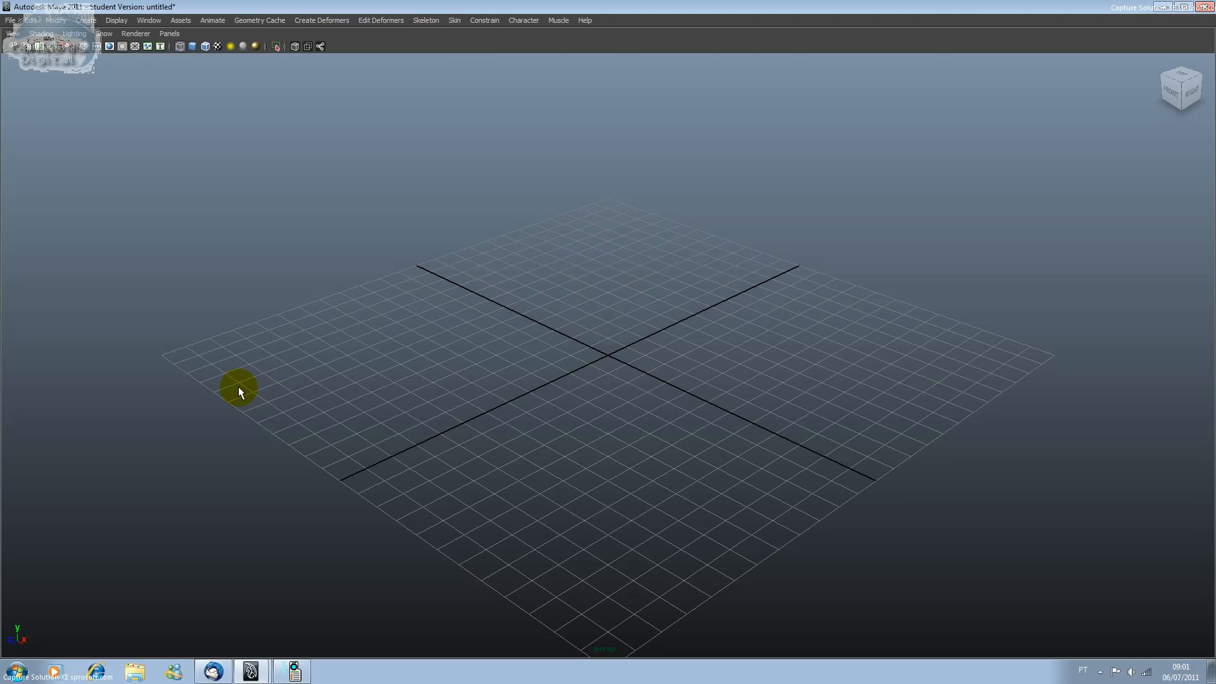
- Switch to the four-view layout and activate the top, front, side and perspective views in turn
{"action": "key", "text": "space"}
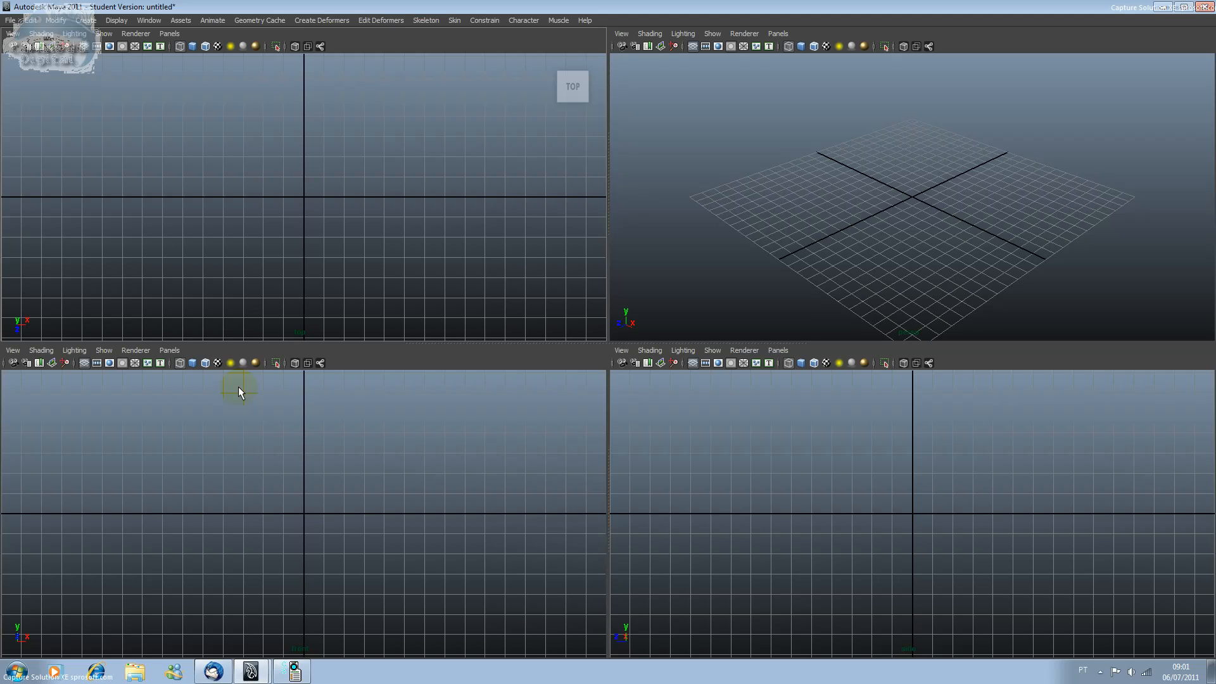
{"action": "left_click", "coordinate": [476, 193]}
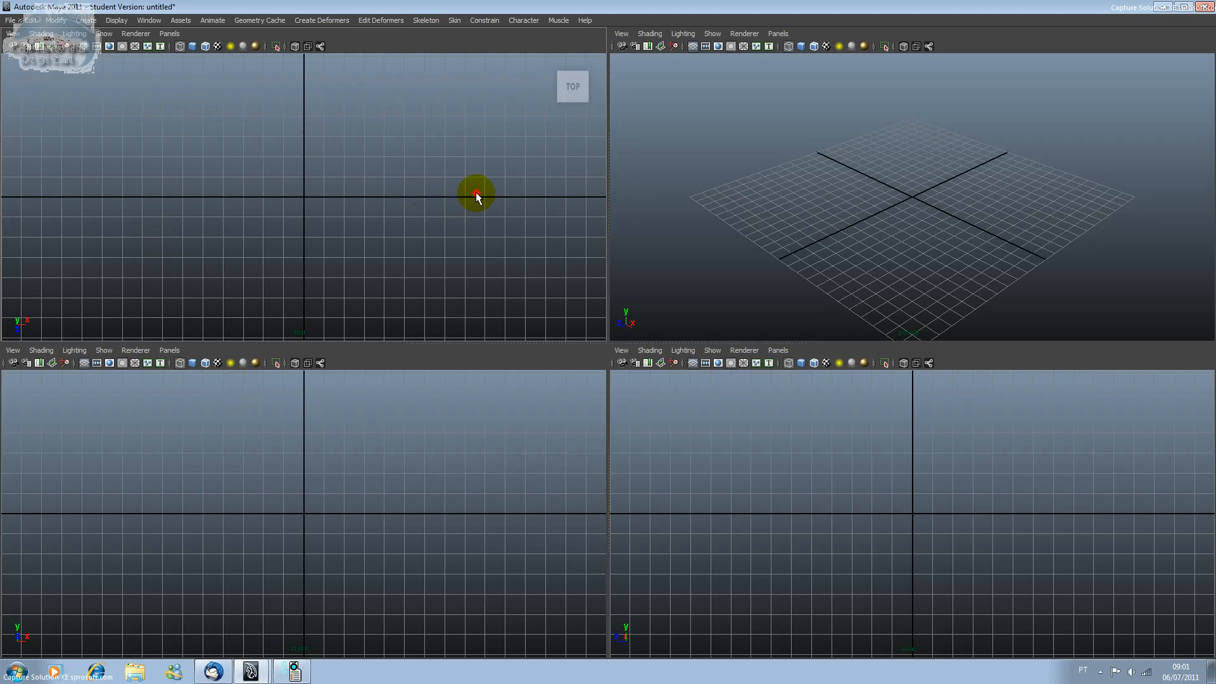
{"action": "left_click", "coordinate": [366, 494]}
{"action": "left_click", "coordinate": [672, 508]}
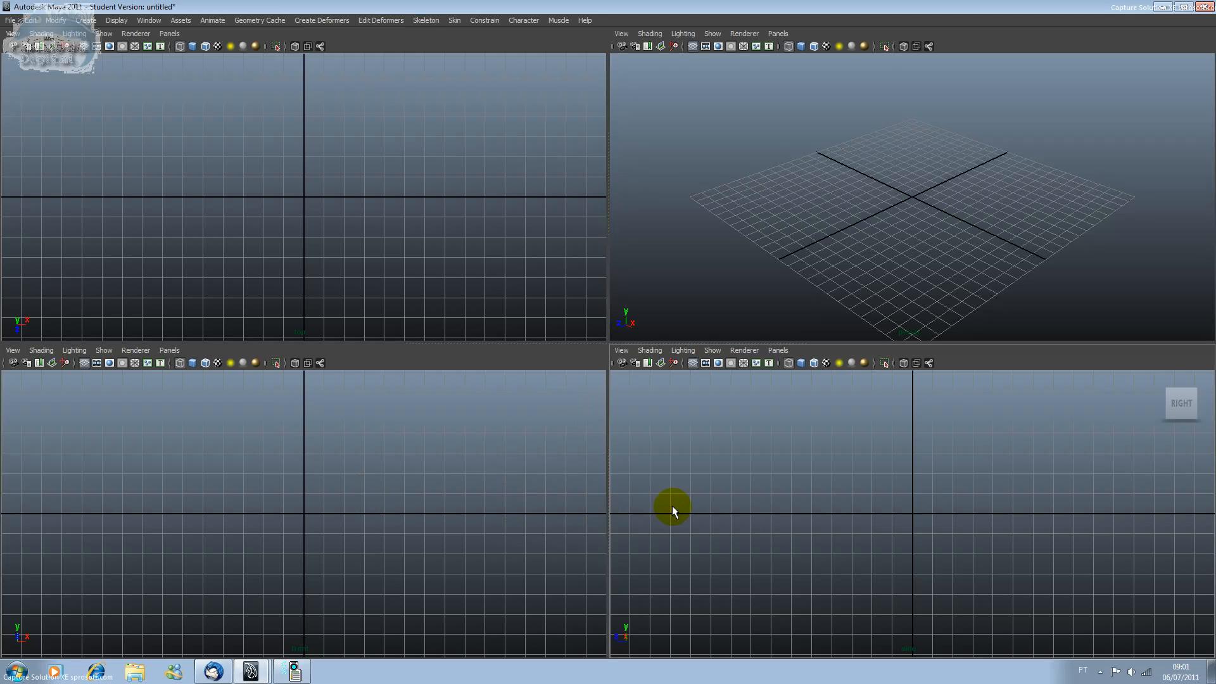
{"action": "left_click", "coordinate": [764, 164]}
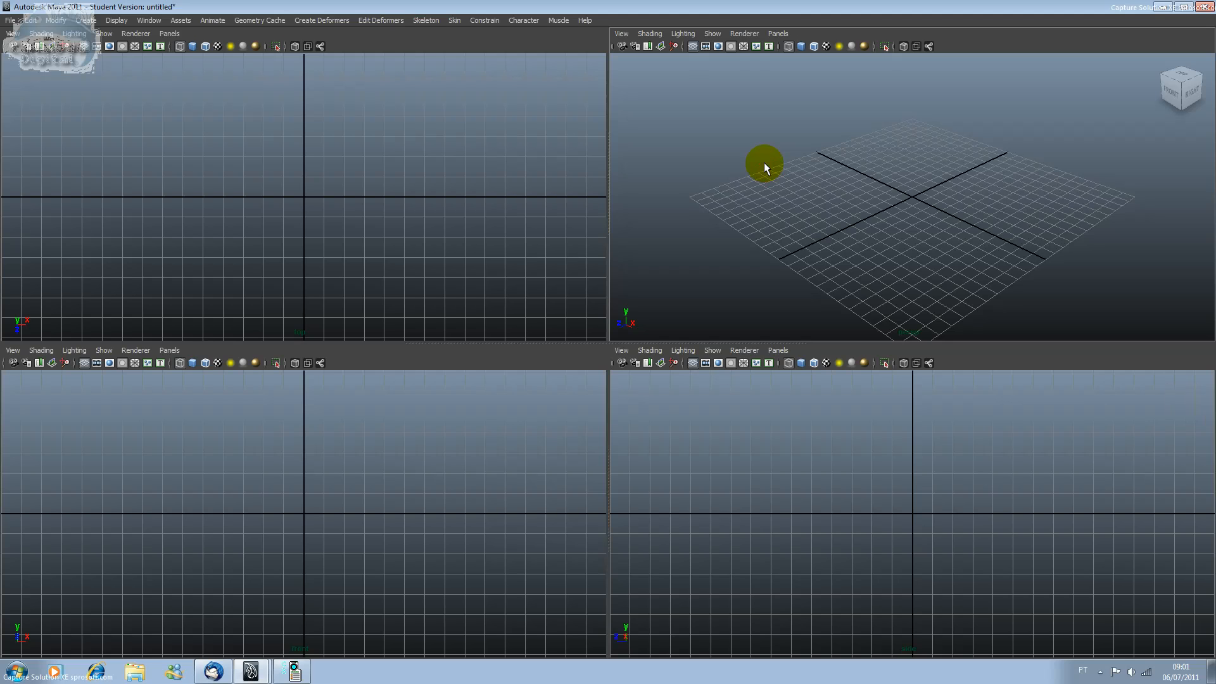
{"action": "left_click", "coordinate": [240, 223]}
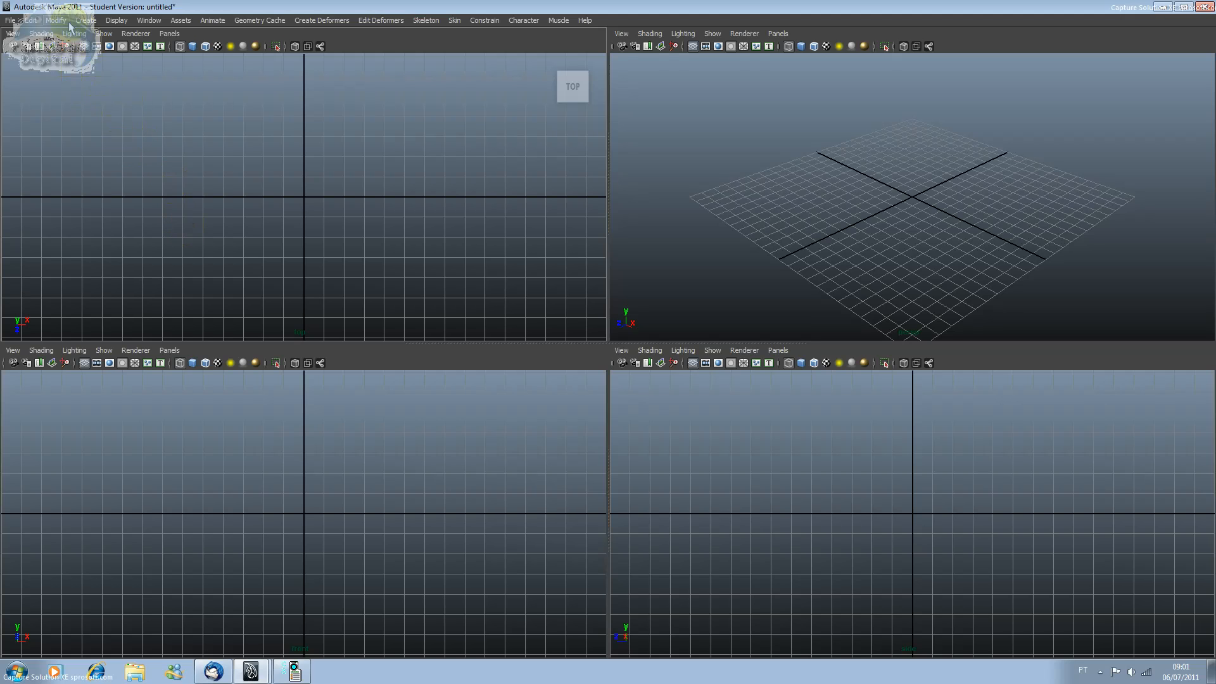
- Create a polygon sphere interactively in the top view, on the negative X and negative Z side of the origin
{"action": "left_click", "coordinate": [88, 24]}
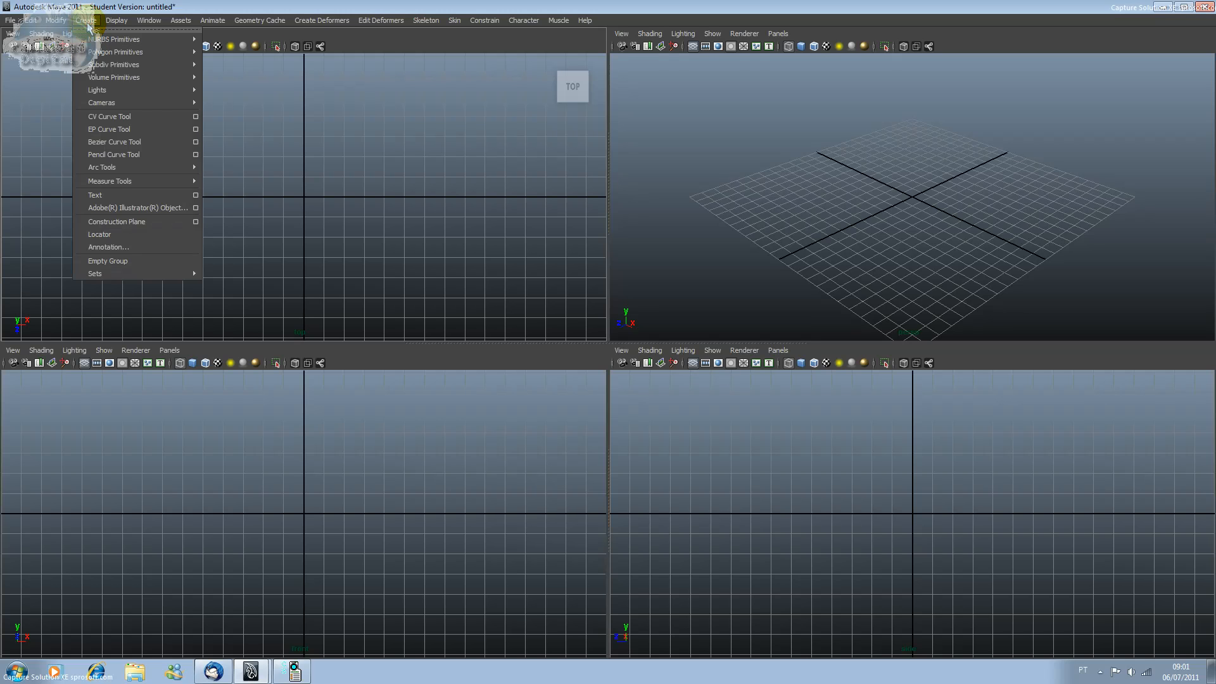
{"action": "mouse_move", "coordinate": [111, 54]}
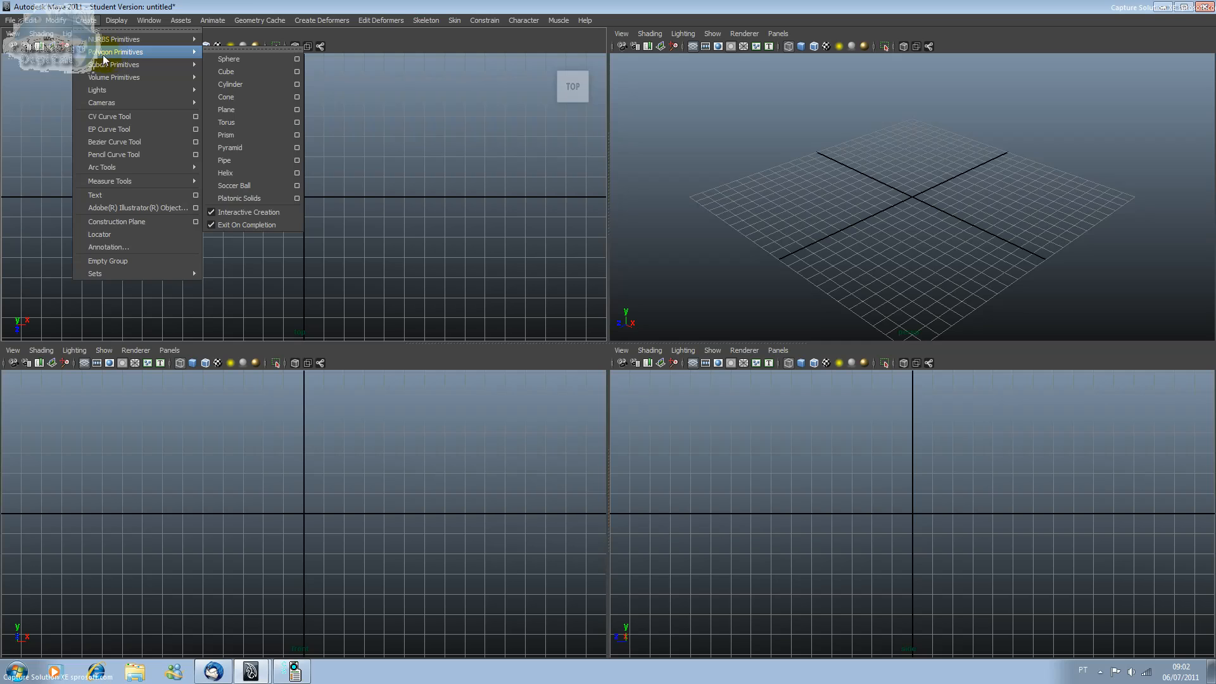
{"action": "left_click", "coordinate": [86, 19]}
{"action": "left_click", "coordinate": [86, 20]}
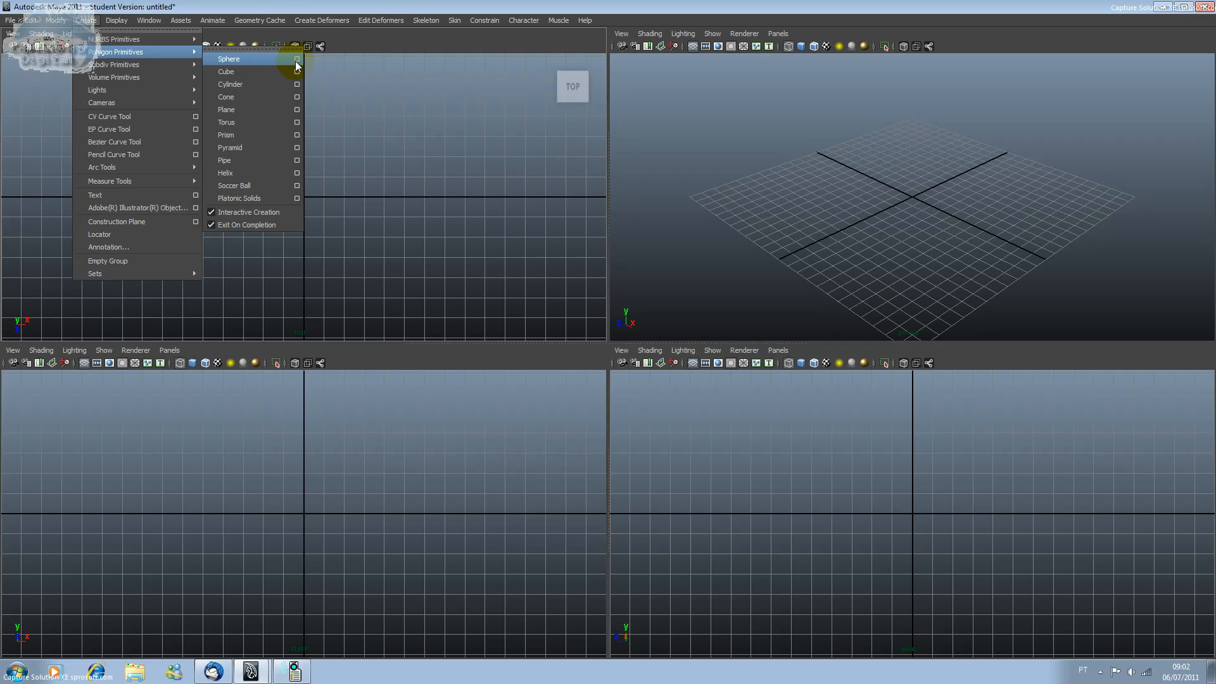
{"action": "left_click", "coordinate": [257, 59]}
{"action": "left_click_drag", "start_coordinate": [198, 127], "coordinate": [280, 198]}
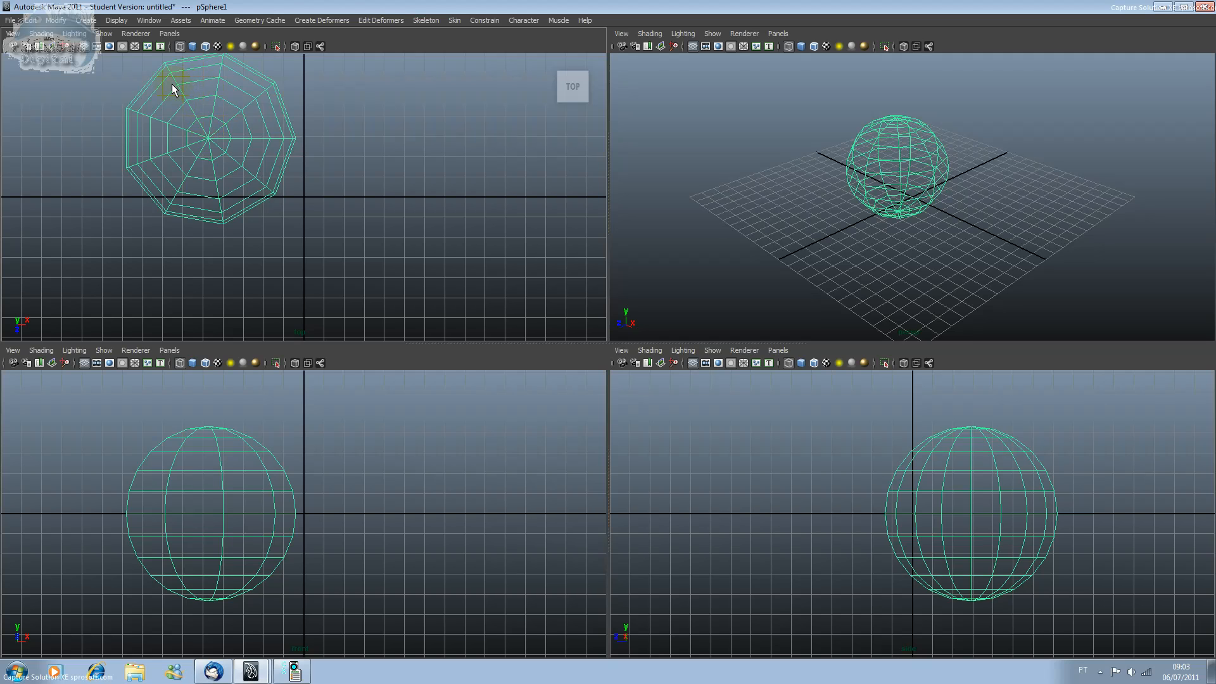
- Move the sphere freehand in the top view to roughly centre it on the grid origin
{"action": "key", "text": "w"}
{"action": "left_click", "coordinate": [206, 175]}
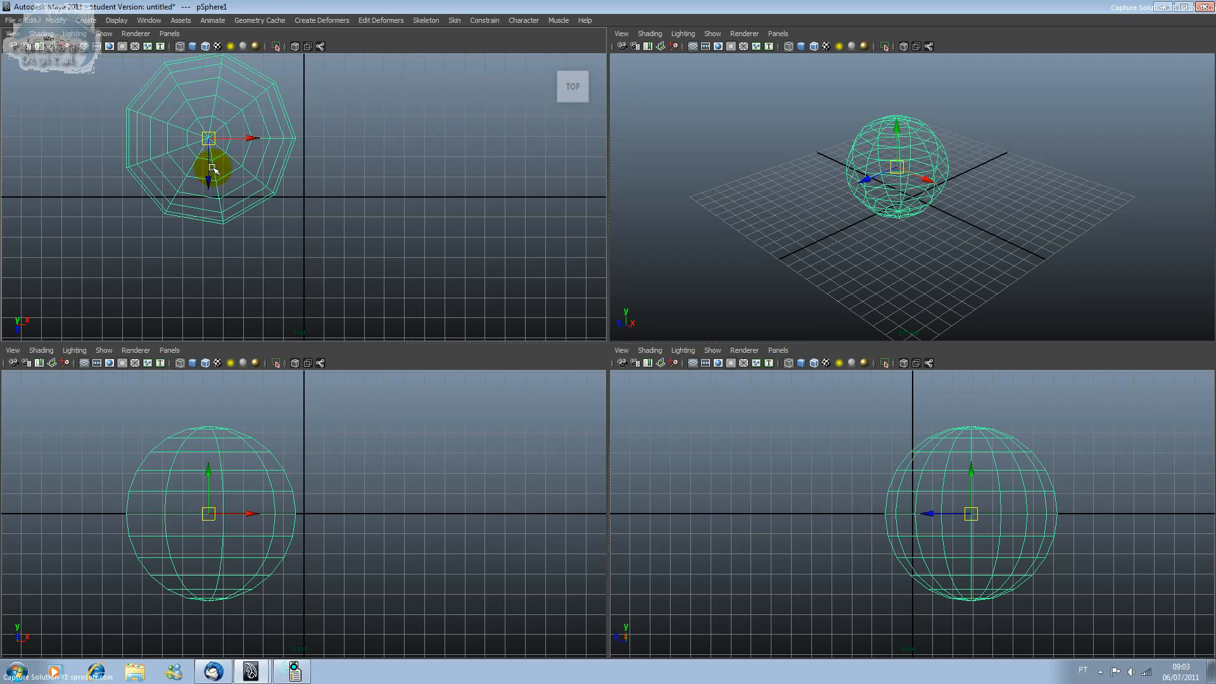
{"action": "left_click_drag", "start_coordinate": [206, 175], "coordinate": [322, 200]}
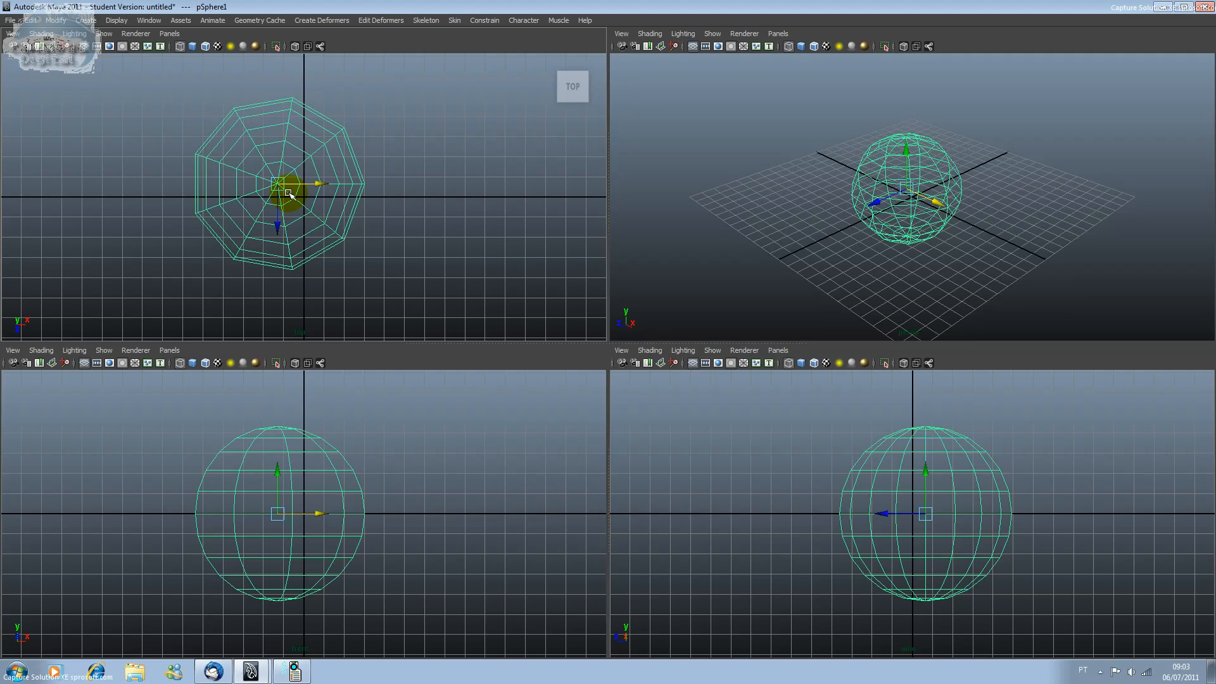
{"action": "mouse_move", "coordinate": [298, 193]}
{"action": "left_mouse_down"}
{"action": "mouse_move", "coordinate": [280, 190]}
{"action": "mouse_move", "coordinate": [277, 163]}
{"action": "mouse_move", "coordinate": [285, 218]}
{"action": "mouse_move", "coordinate": [311, 180]}
{"action": "mouse_move", "coordinate": [313, 211]}
{"action": "mouse_move", "coordinate": [325, 208]}
{"action": "mouse_move", "coordinate": [308, 203]}
{"action": "left_mouse_up"}
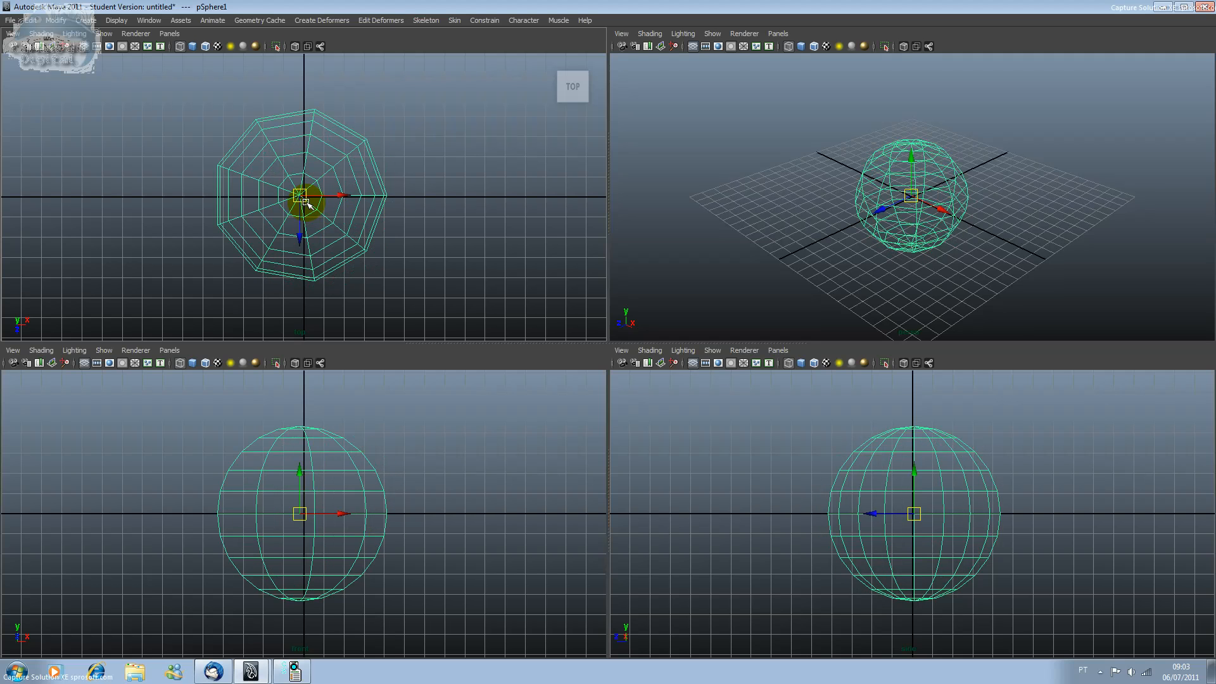
{"action": "scroll", "coordinate": [305, 202], "scroll_direction": "up", "scroll_amount": 6}
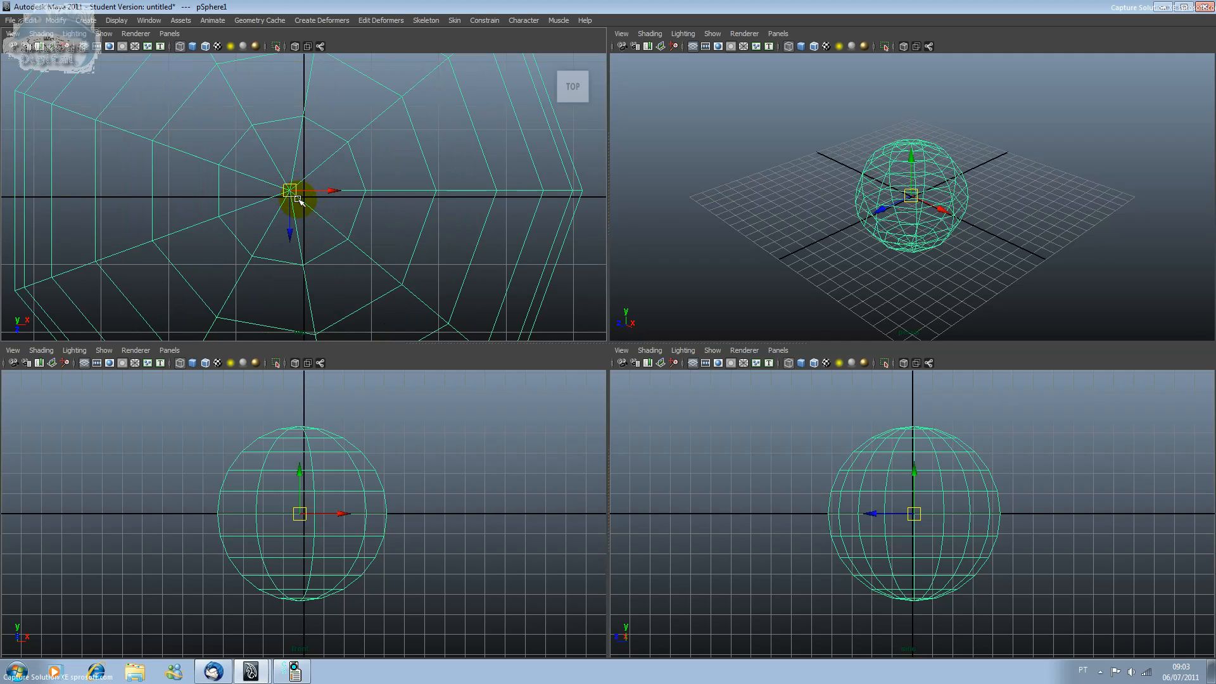
{"action": "mouse_move", "coordinate": [291, 201]}
{"action": "left_mouse_down"}
{"action": "mouse_move", "coordinate": [260, 270]}
{"action": "mouse_move", "coordinate": [317, 247]}
{"action": "mouse_move", "coordinate": [228, 115]}
{"action": "mouse_move", "coordinate": [278, 212]}
{"action": "mouse_move", "coordinate": [326, 189]}
{"action": "mouse_move", "coordinate": [307, 199]}
{"action": "mouse_move", "coordinate": [293, 185]}
{"action": "left_mouse_up"}
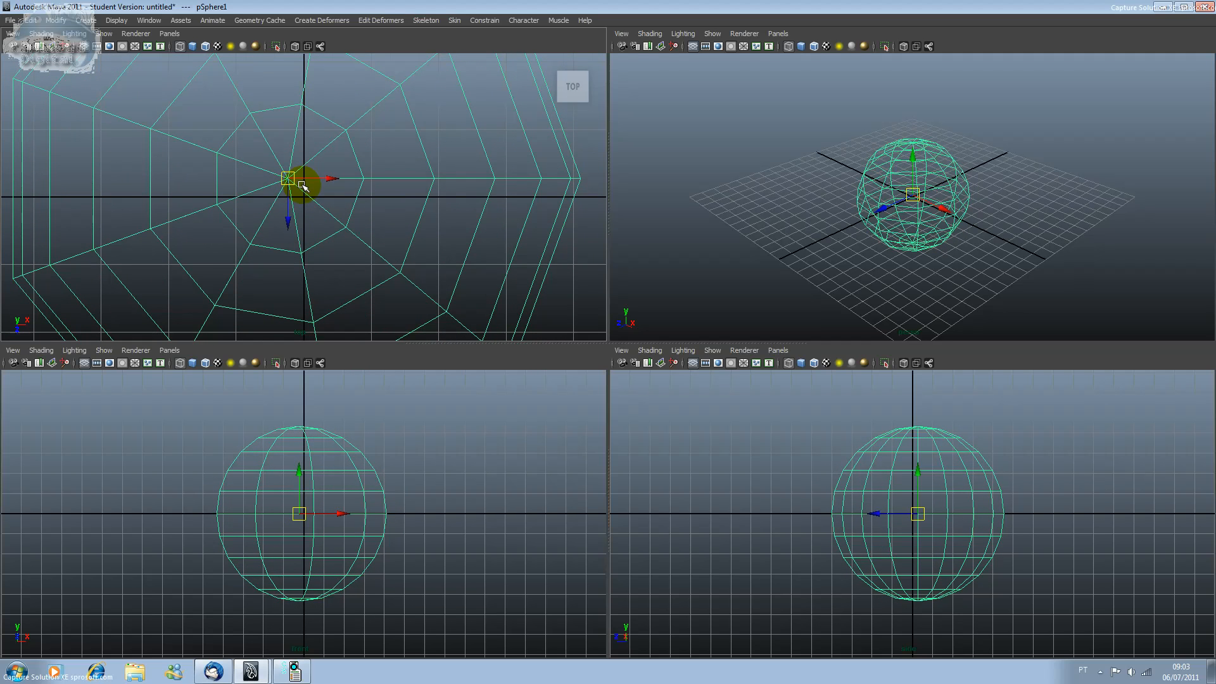
{"action": "scroll", "coordinate": [302, 185], "scroll_direction": "down", "scroll_amount": 4}
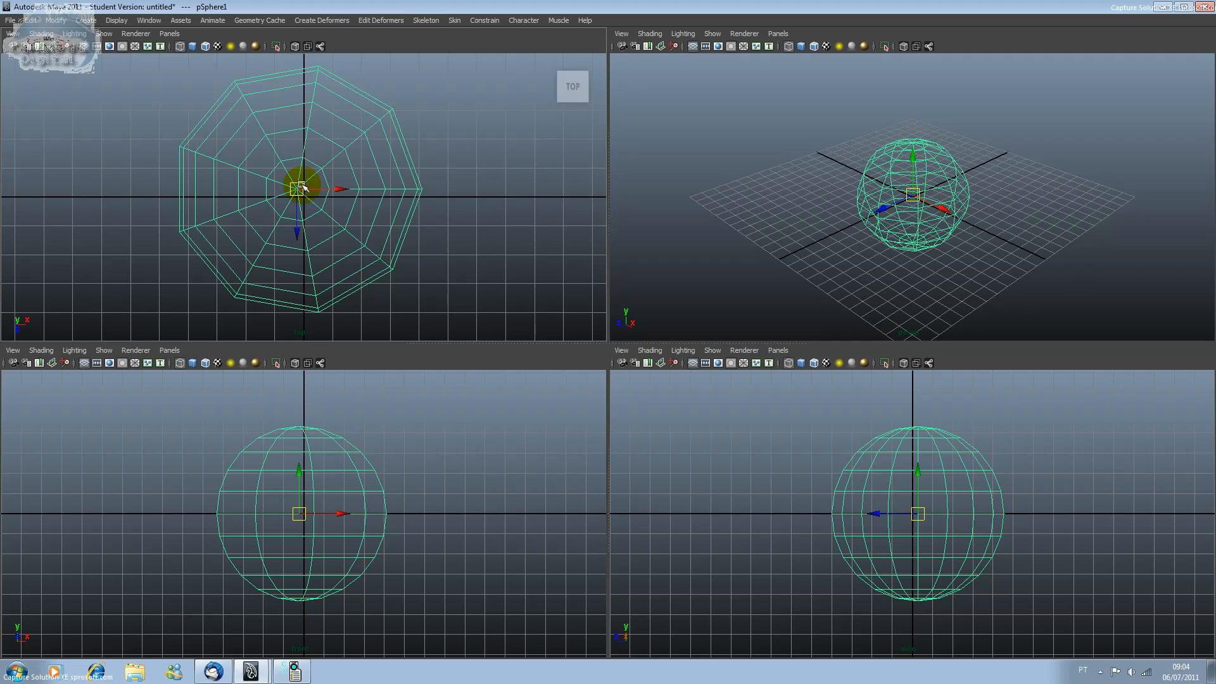
{"action": "scroll", "coordinate": [302, 185], "scroll_direction": "up", "scroll_amount": 5}
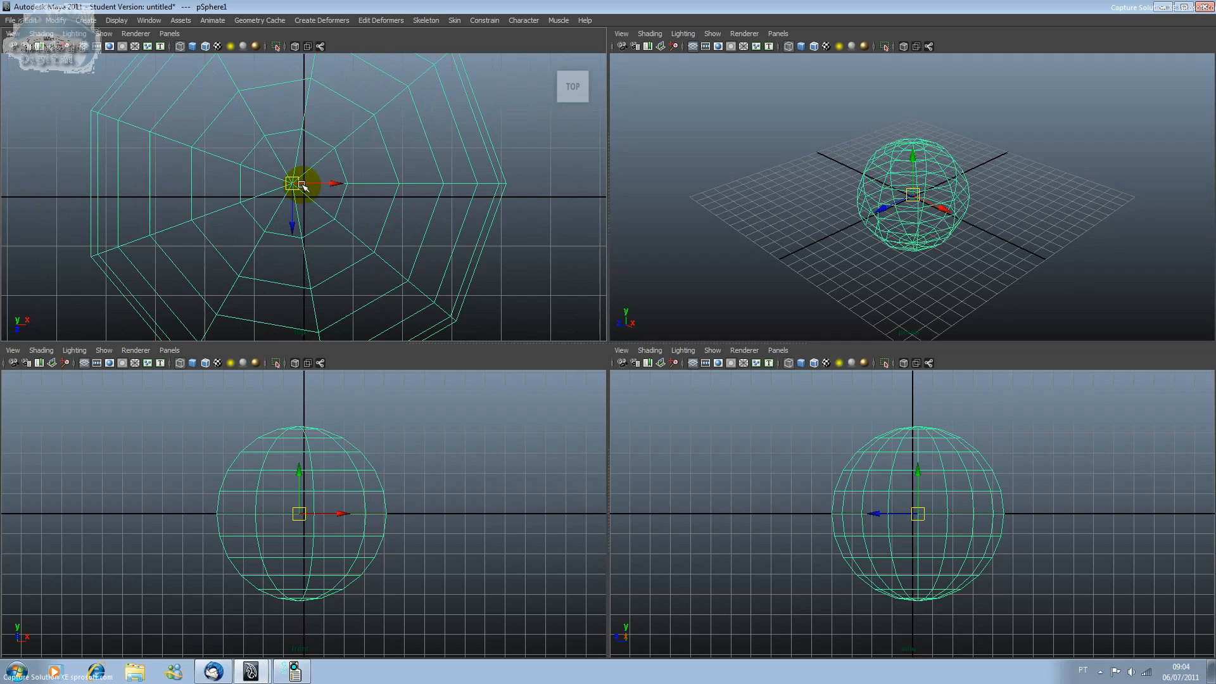
{"action": "scroll", "coordinate": [301, 185], "scroll_direction": "down", "scroll_amount": 4}
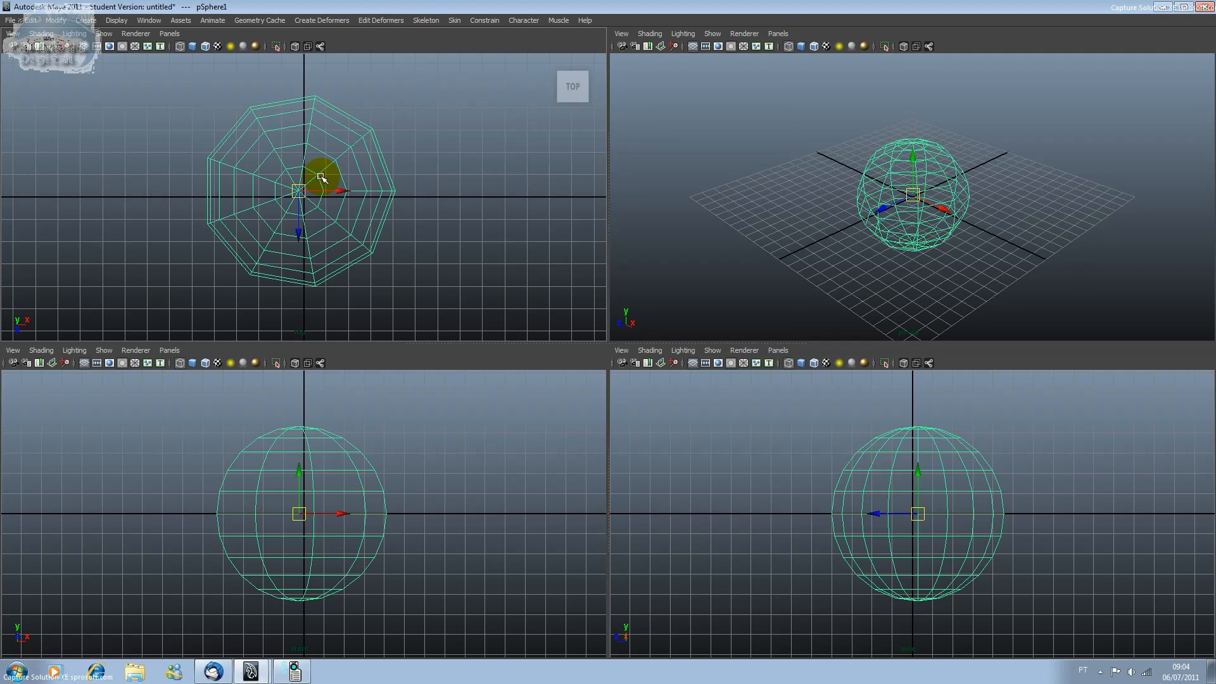
- Open the sphere's transform attributes and set its X and Z translation to 0
{"action": "key", "text": "ctrl+a"}
{"action": "left_click", "coordinate": [581, 125]}
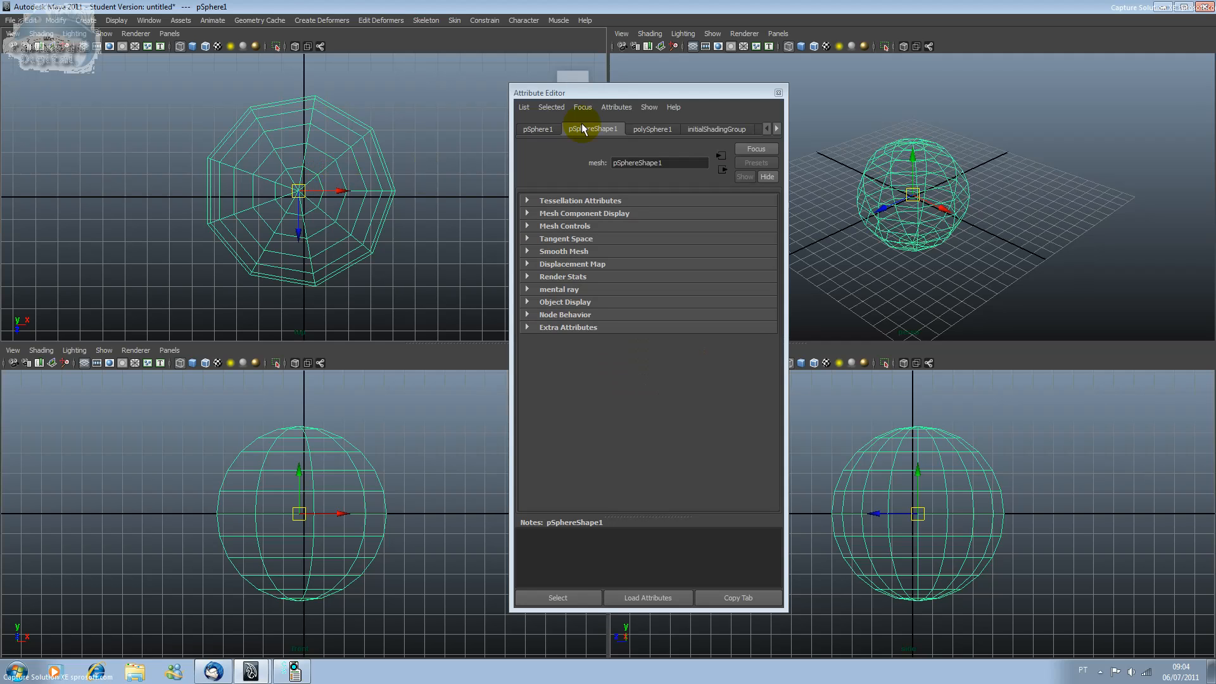
{"action": "left_click_drag", "start_coordinate": [614, 93], "coordinate": [872, 94]}
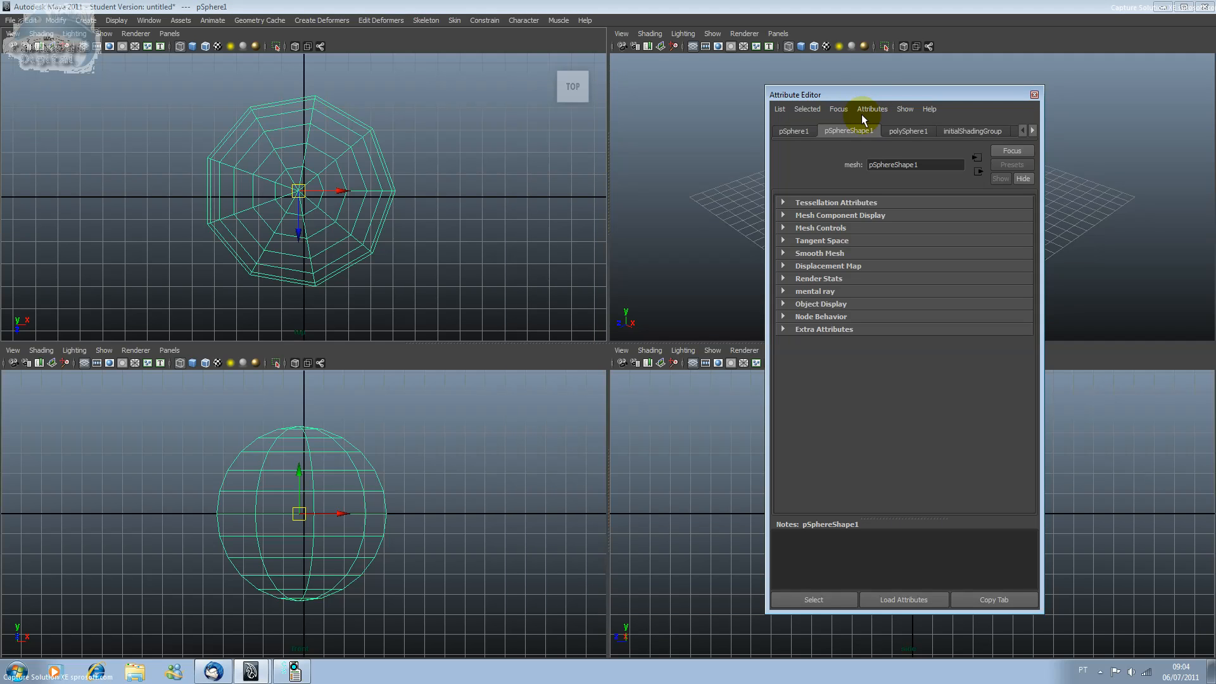
{"action": "left_click", "coordinate": [803, 128]}
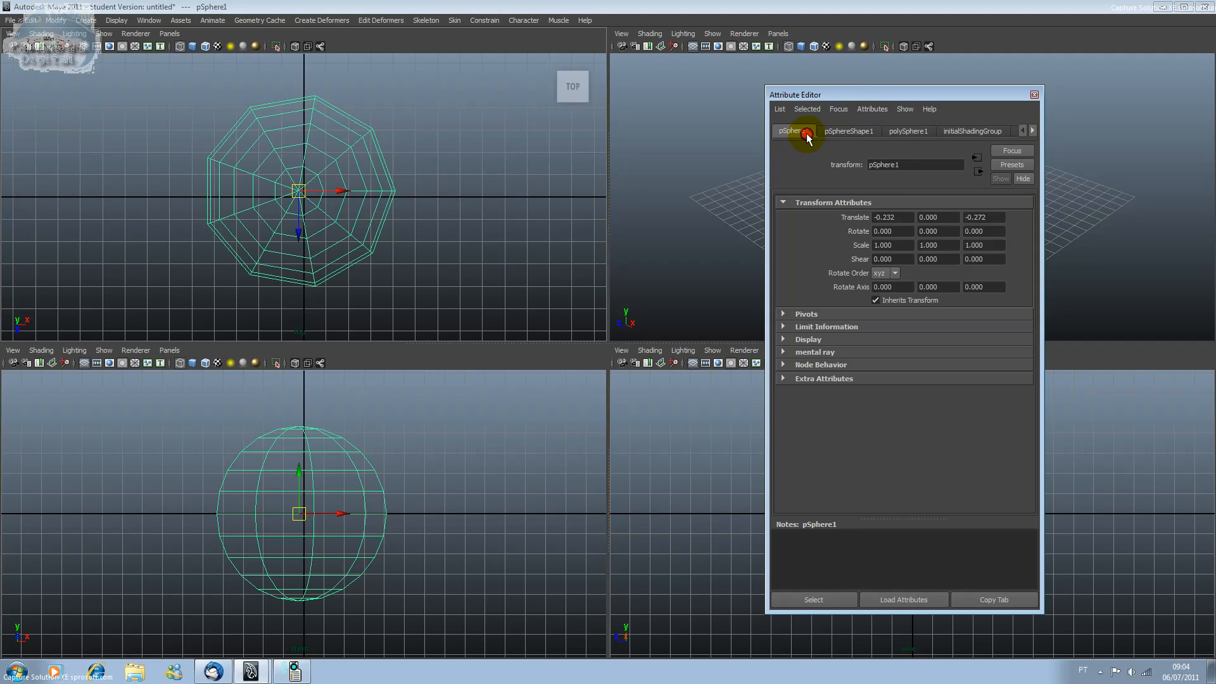
{"action": "left_click", "coordinate": [910, 219]}
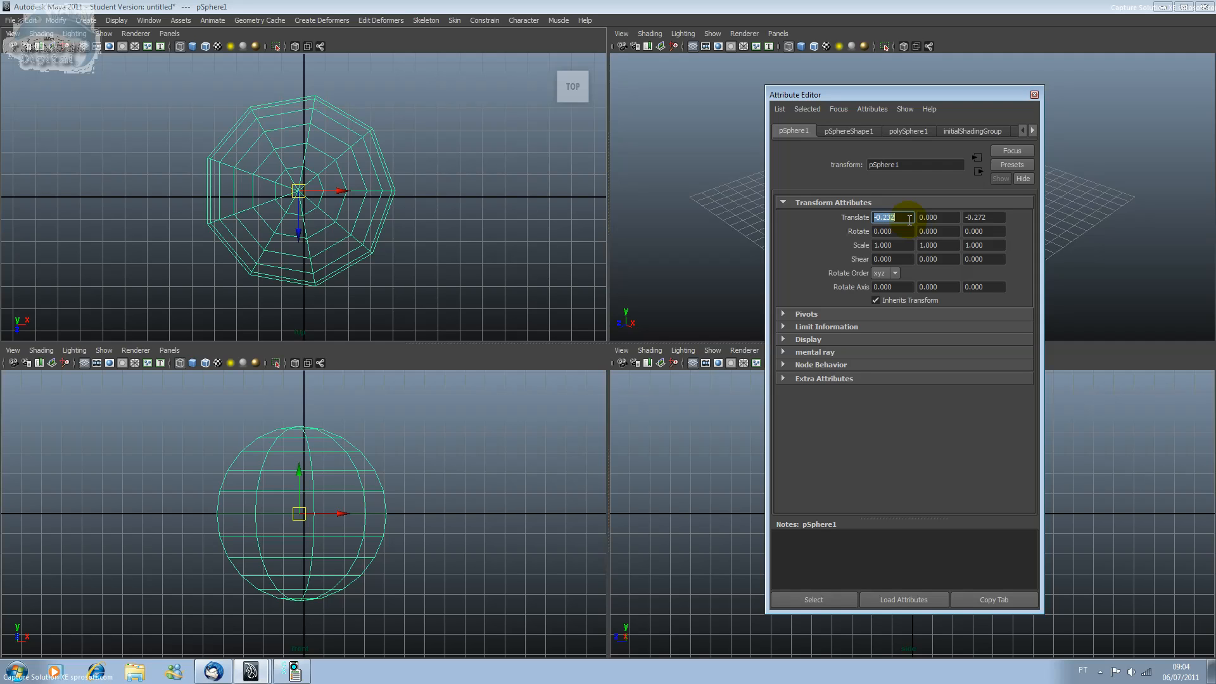
{"action": "type", "text": "0"}
{"action": "key", "text": "Return"}
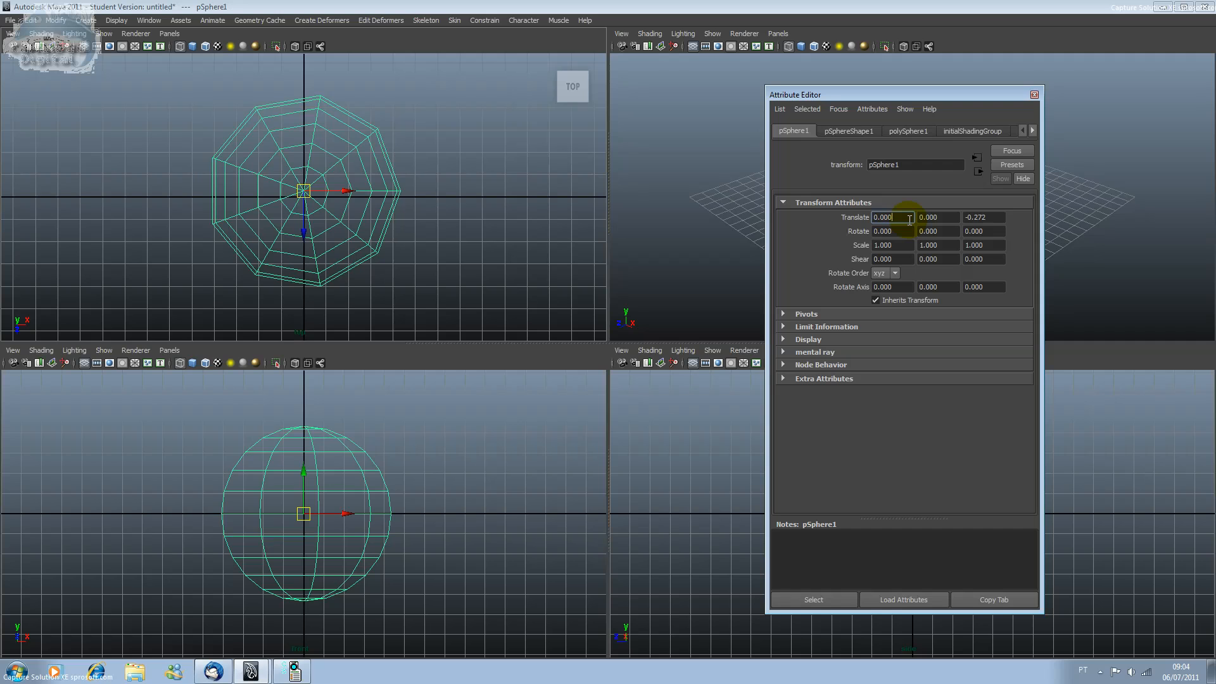
{"action": "key", "text": "Tab"}
{"action": "key", "text": "Tab"}
{"action": "type", "text": "0"}
{"action": "key", "text": "Return"}
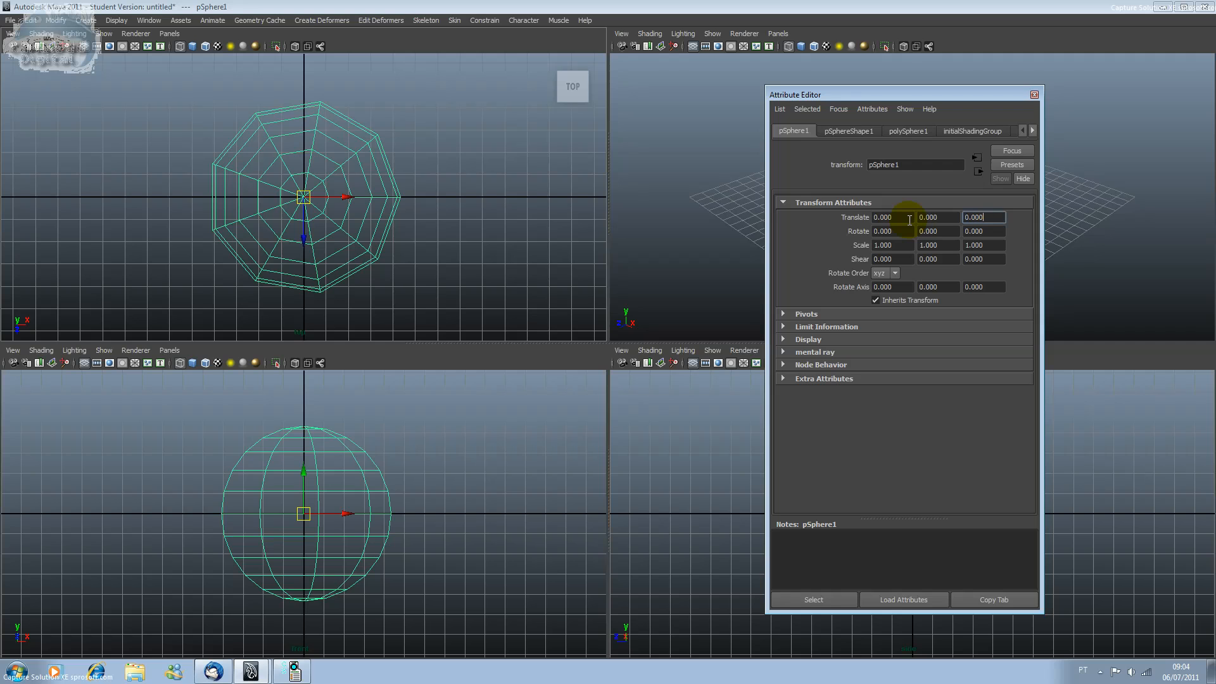
- Move the Attribute Editor clear of the perspective view and set the sphere's Y translation to 3
{"action": "left_click_drag", "start_coordinate": [872, 96], "coordinate": [606, 96]}
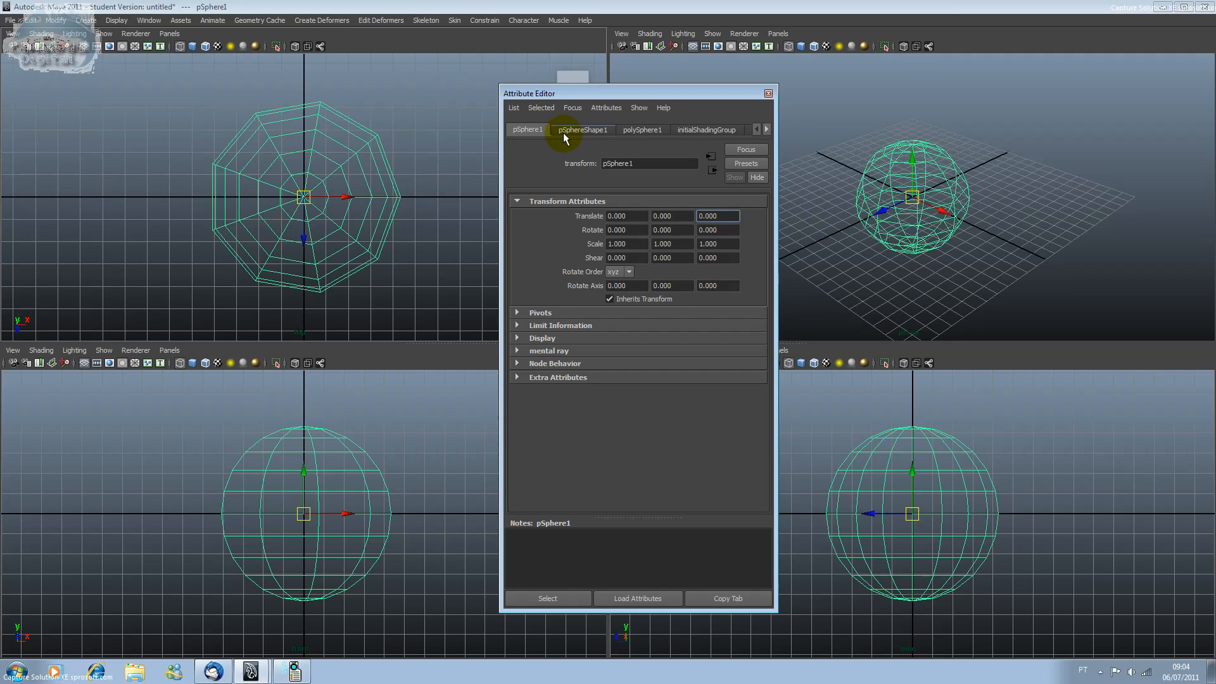
{"action": "left_click", "coordinate": [615, 216]}
{"action": "left_click", "coordinate": [674, 217]}
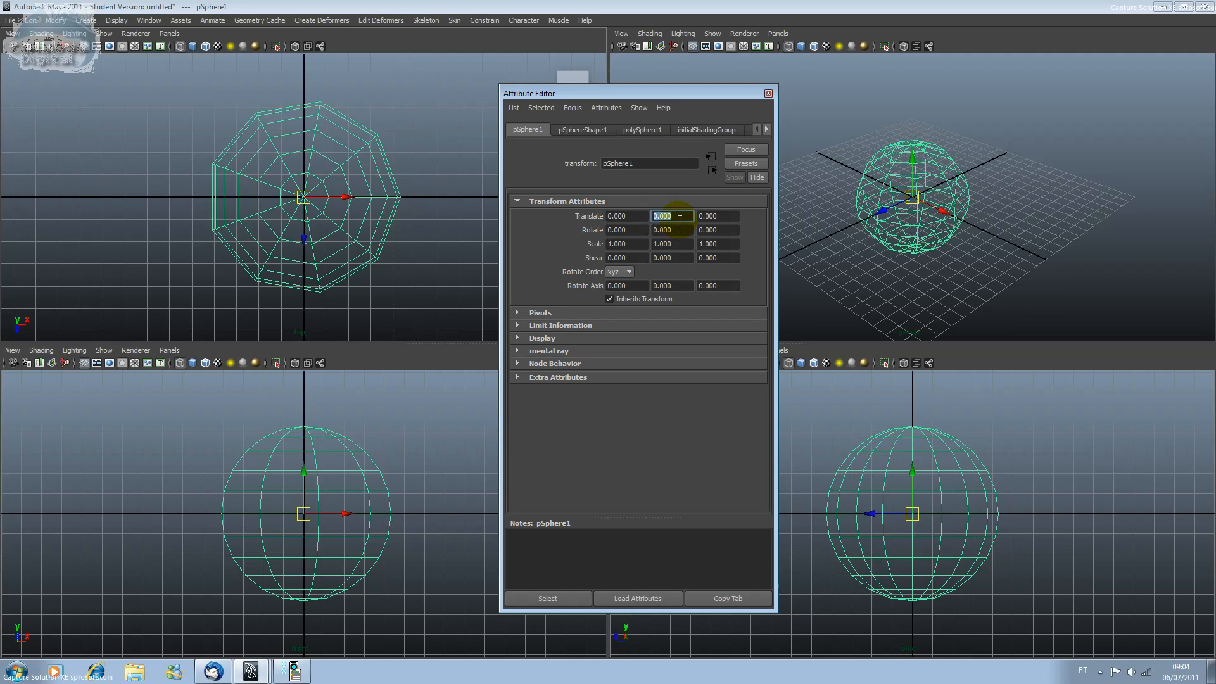
{"action": "type", "text": "3"}
{"action": "key", "text": "Return"}
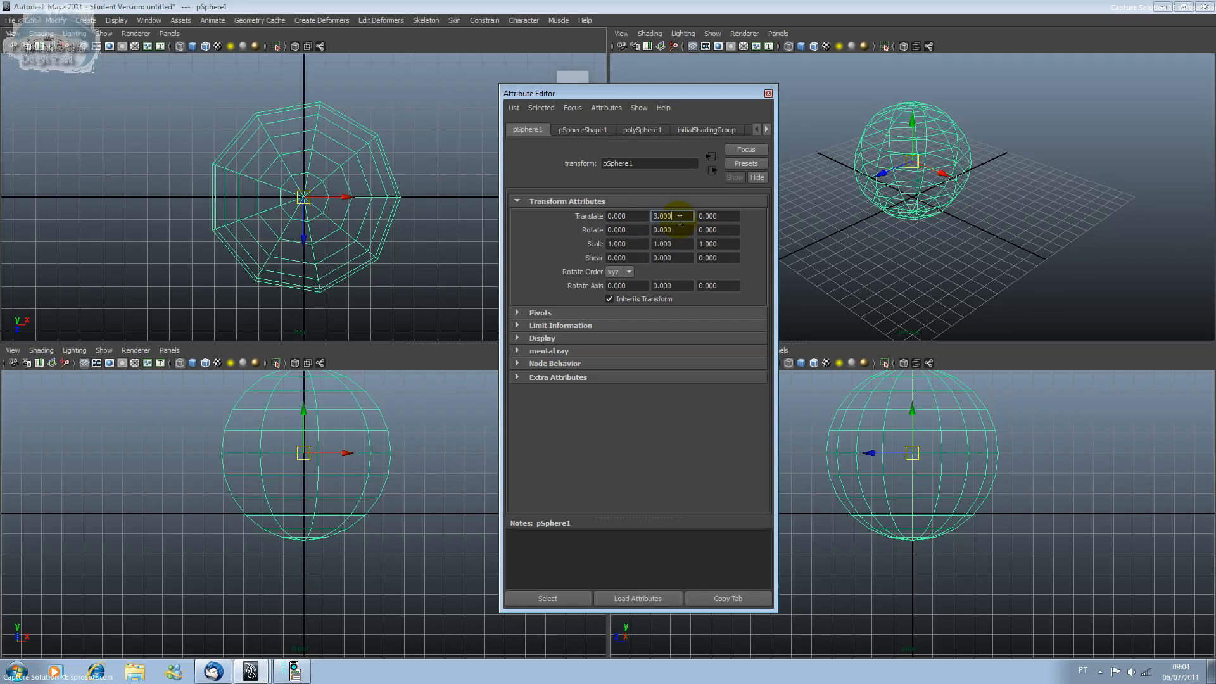
- Set the sphere's rotation to -45 in X, -50 in Y and 100 in Z
{"action": "left_click", "coordinate": [620, 229]}
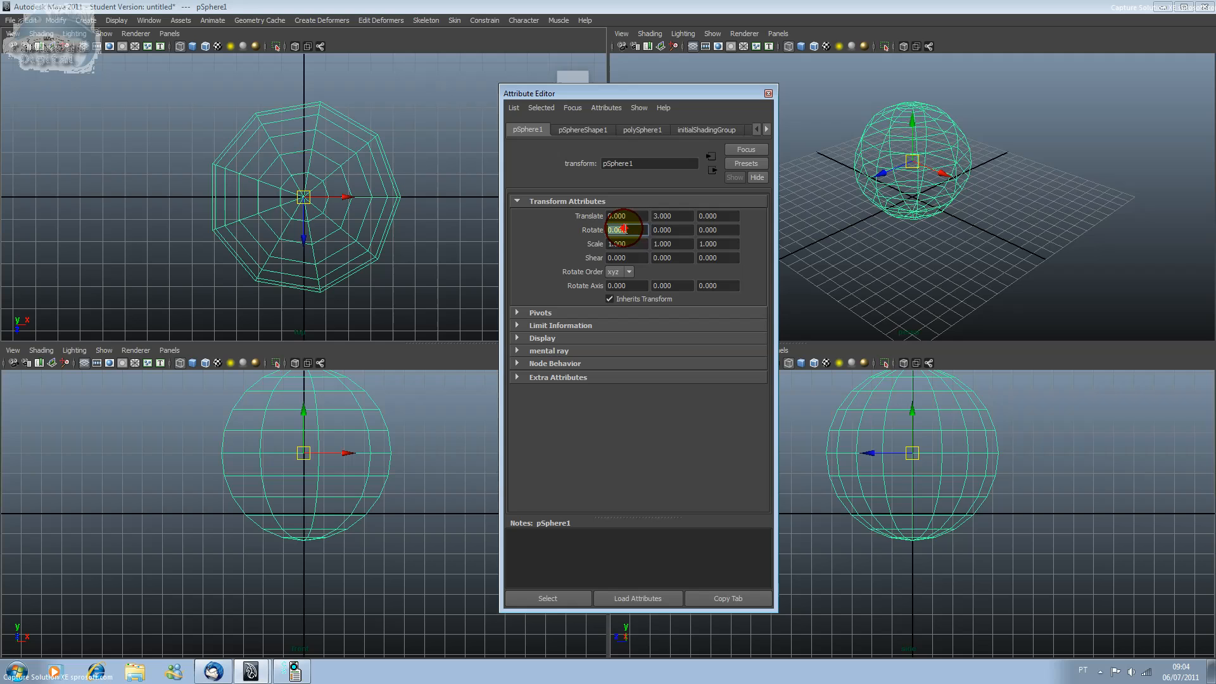
{"action": "type", "text": "45"}
{"action": "key", "text": "Return"}
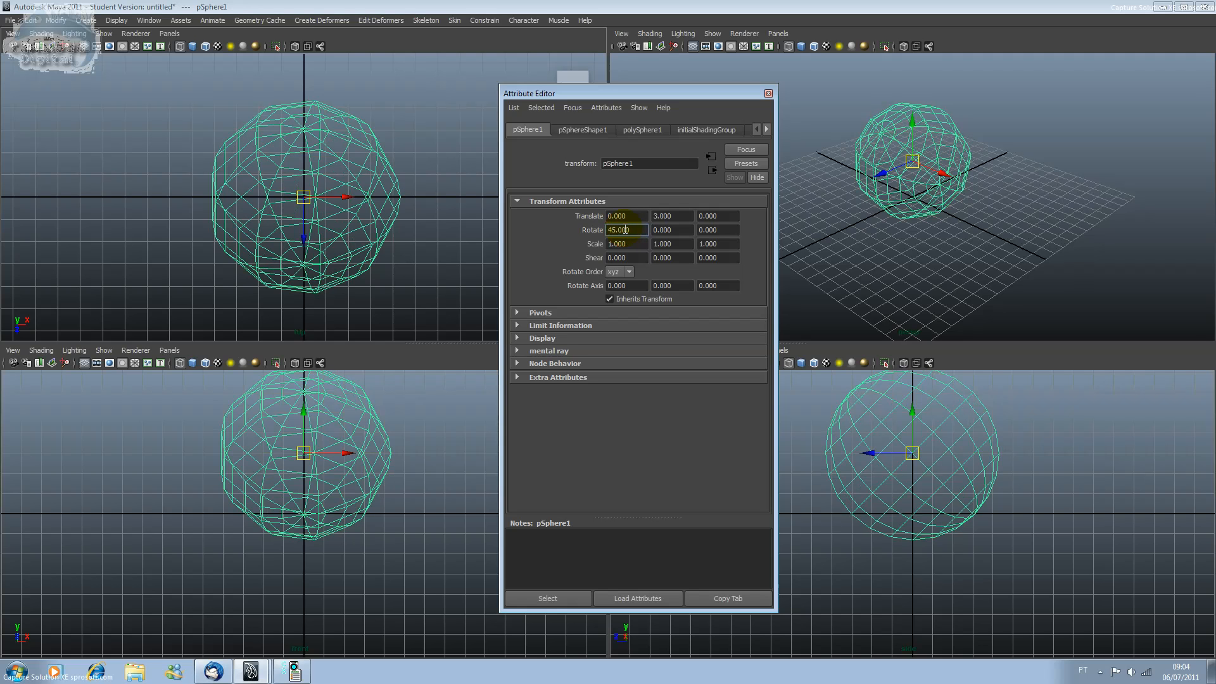
{"action": "type", "text": "-"}
{"action": "key", "text": "Return"}
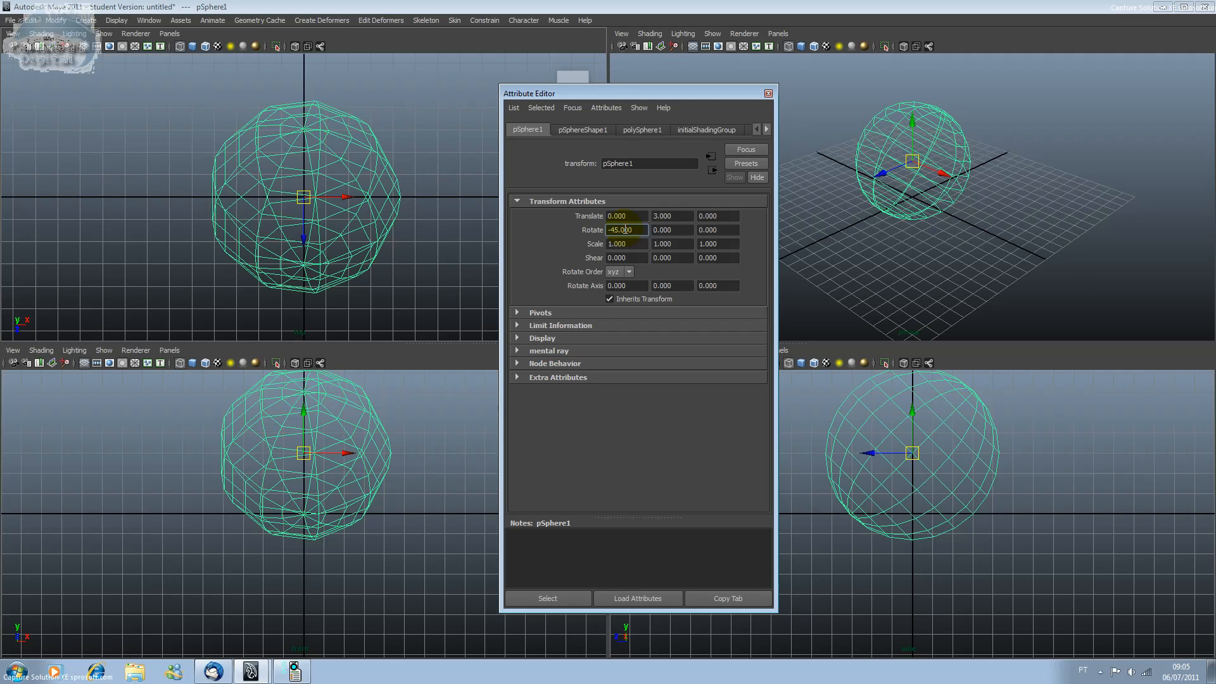
{"action": "key", "text": "Tab"}
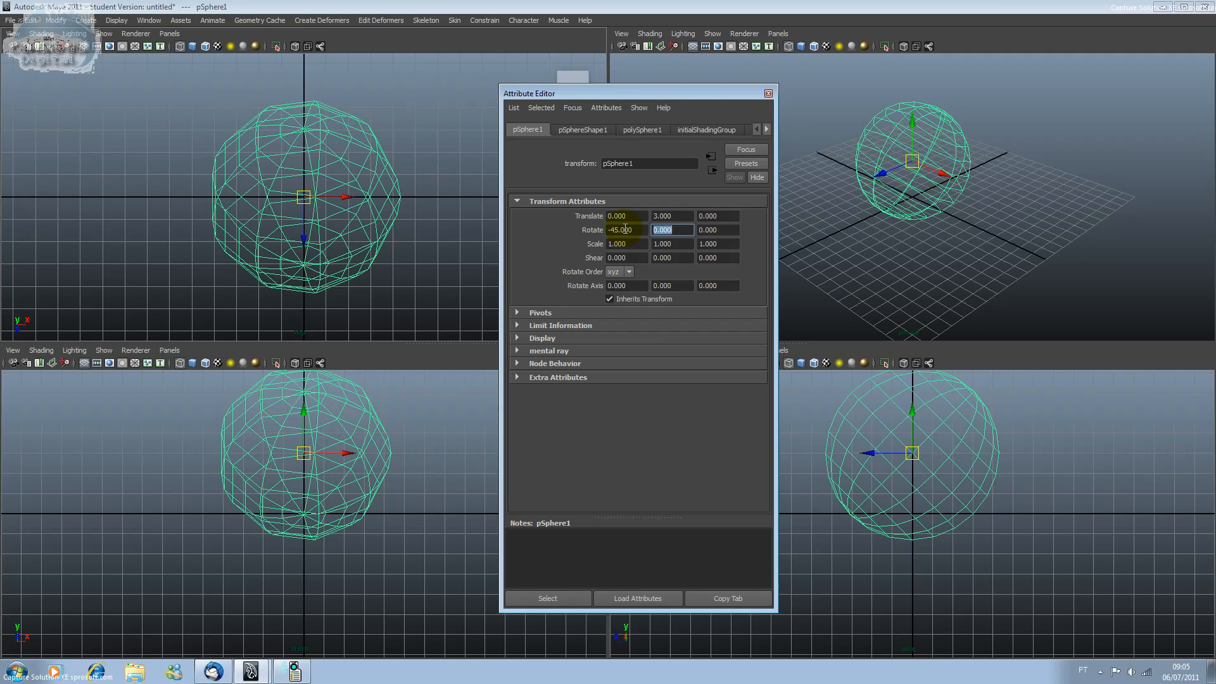
{"action": "type", "text": "-50"}
{"action": "key", "text": "Return"}
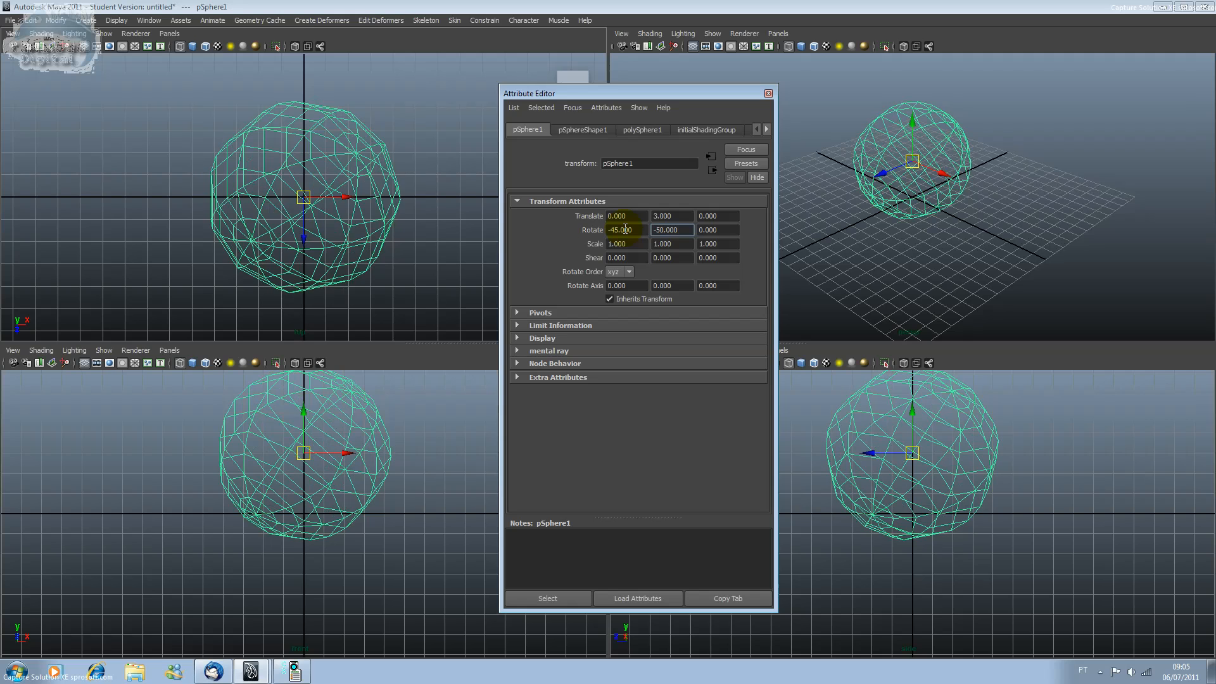
{"action": "key", "text": "Tab"}
{"action": "type", "text": "100"}
{"action": "key", "text": "Return"}
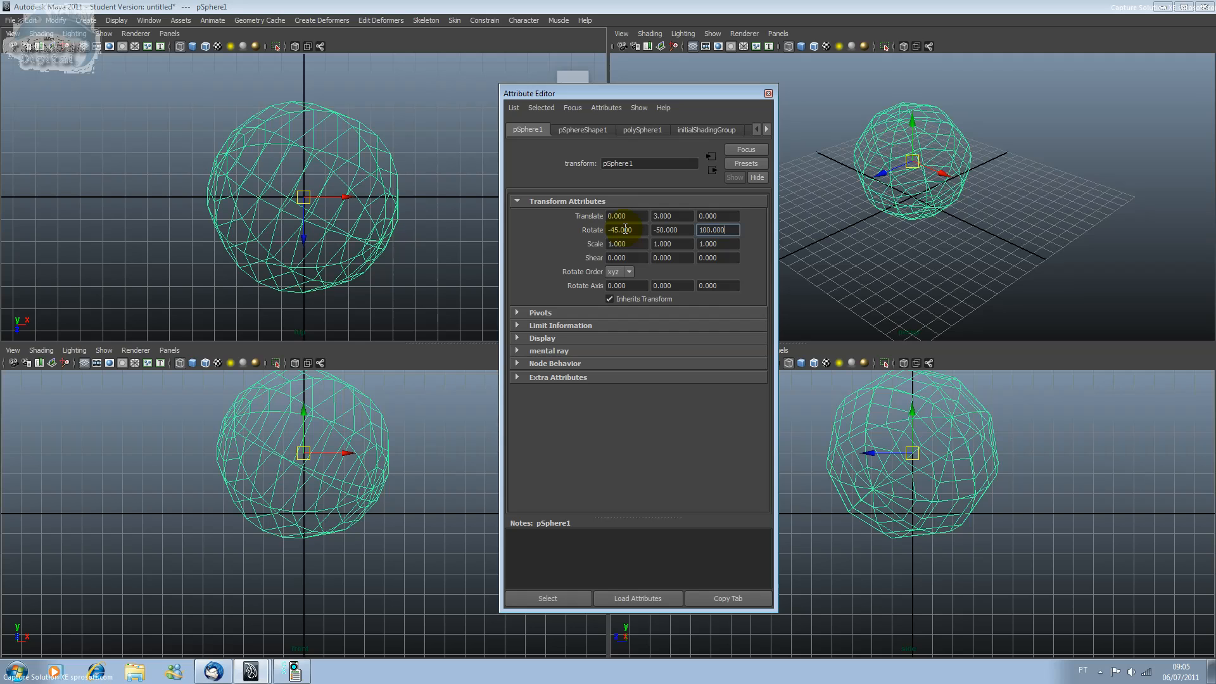
- Rotate the sphere freehand in the top view to about -82 in X, -38 in Y and 127 in Z
{"action": "left_click", "coordinate": [304, 197]}
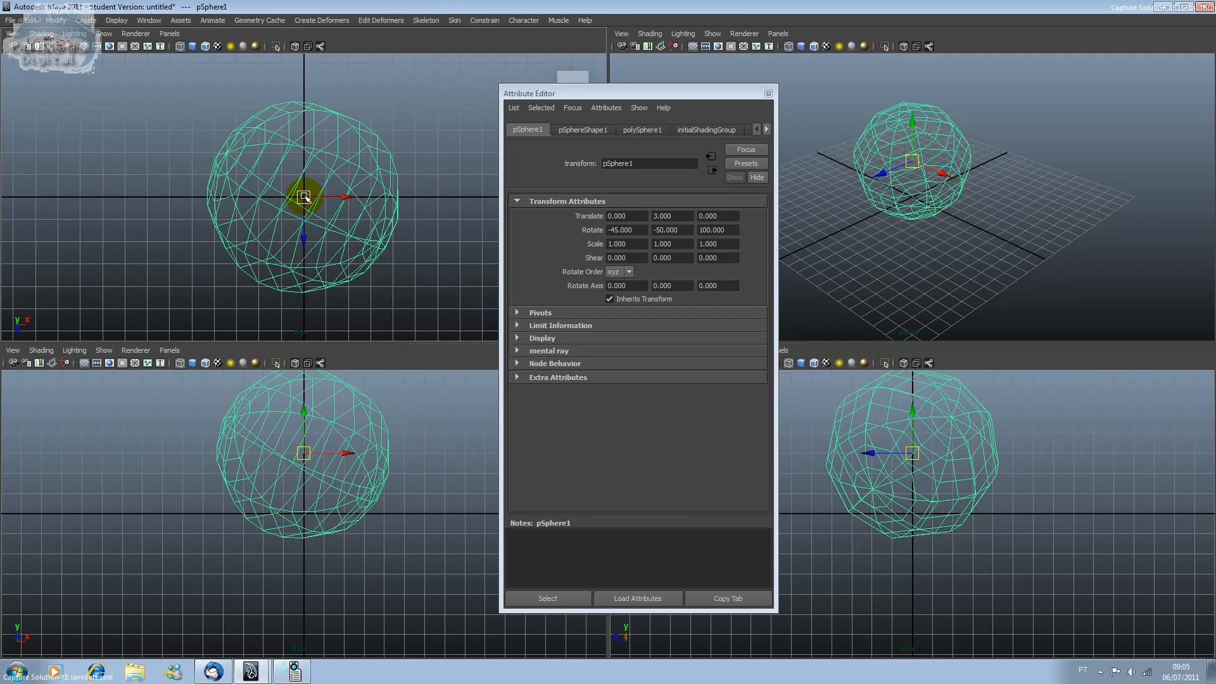
{"action": "key", "text": "r"}
{"action": "key", "text": "e"}
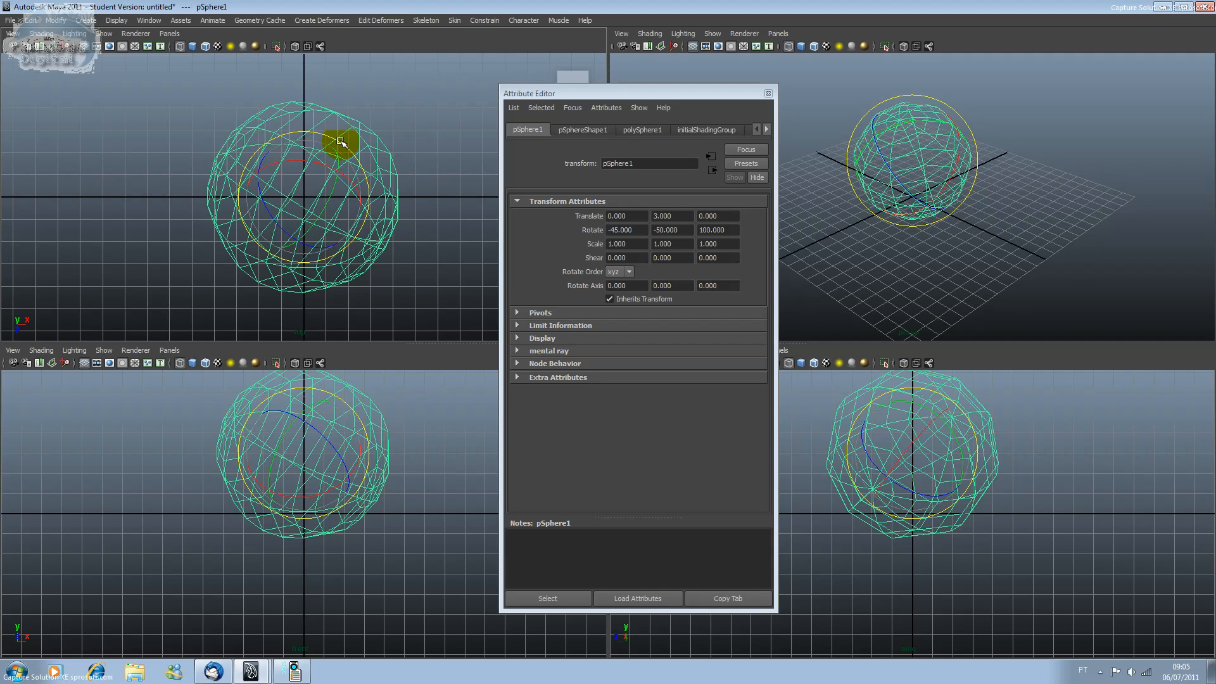
{"action": "left_click_drag", "start_coordinate": [338, 141], "coordinate": [343, 177]}
- Set the sphere's rotation to 0 in X, Y and Z
{"action": "double_click", "coordinate": [620, 230]}
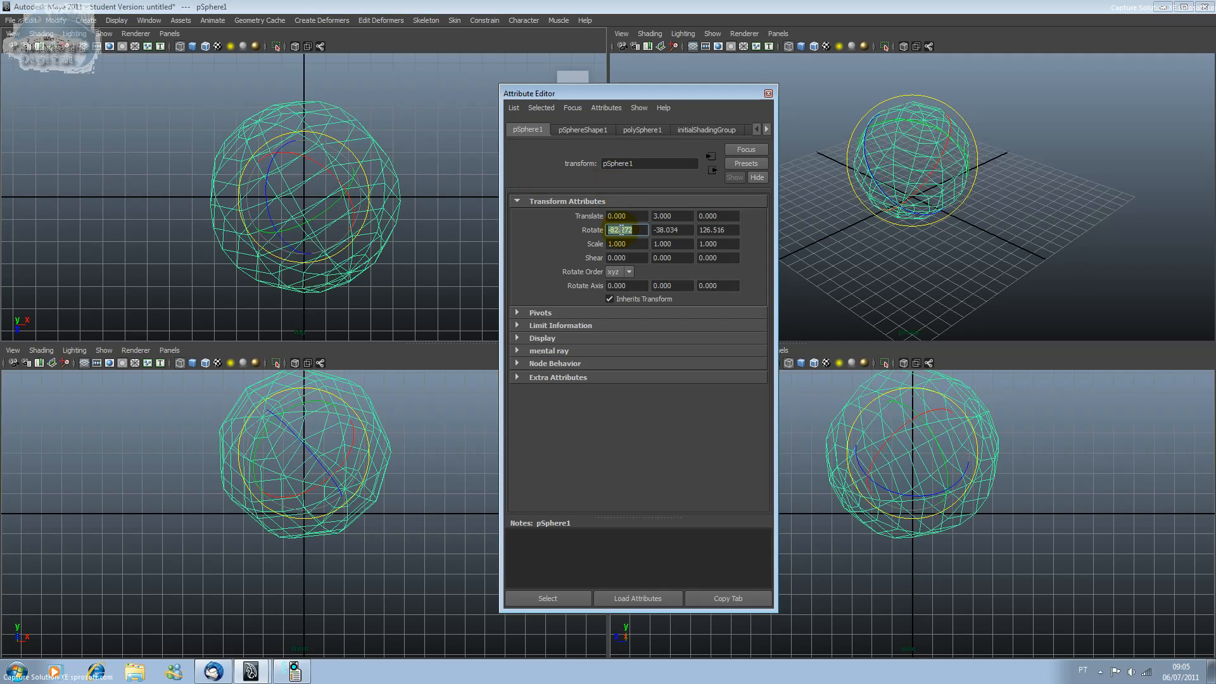
{"action": "type", "text": "0"}
{"action": "key", "text": "Tab"}
{"action": "type", "text": "0"}
{"action": "key", "text": "Return"}
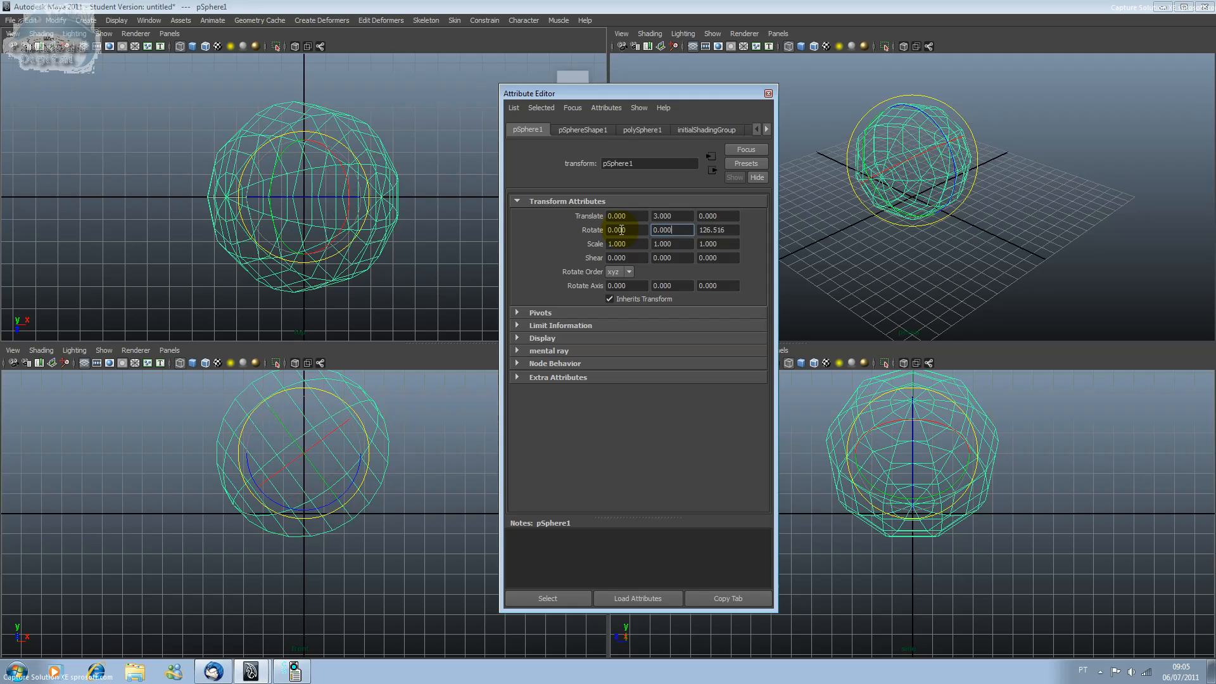
{"action": "key", "text": "Tab"}
{"action": "type", "text": "0"}
{"action": "key", "text": "Return"}
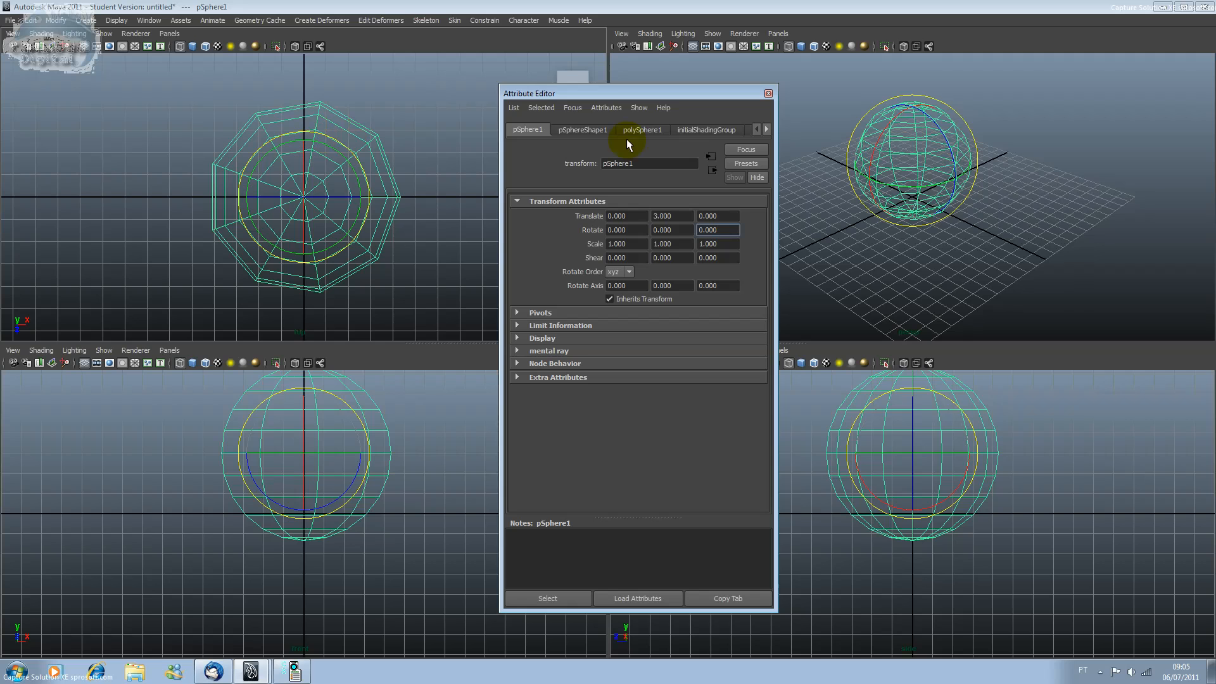
- Rotate the sphere freehand in the top, perspective and side views to about 44 in X, 10 in Y and -160 in Z
{"action": "left_click", "coordinate": [321, 136]}
{"action": "left_click_drag", "start_coordinate": [321, 135], "coordinate": [301, 188]}
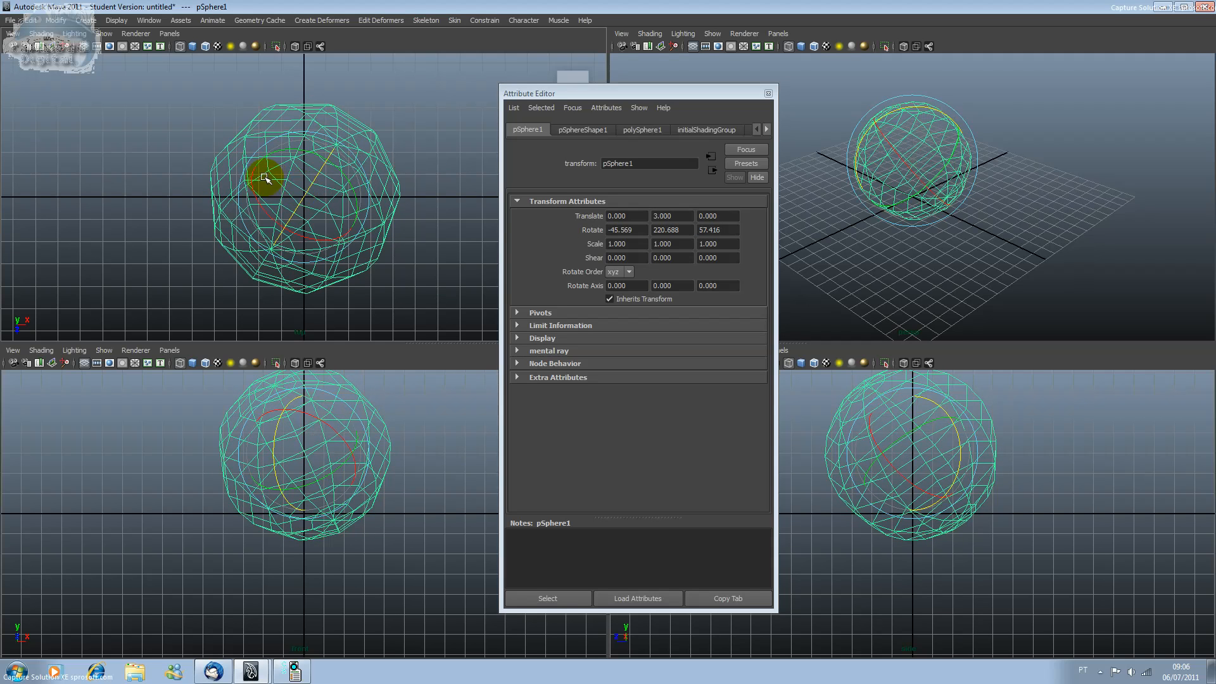
{"action": "left_click_drag", "start_coordinate": [968, 196], "coordinate": [959, 169]}
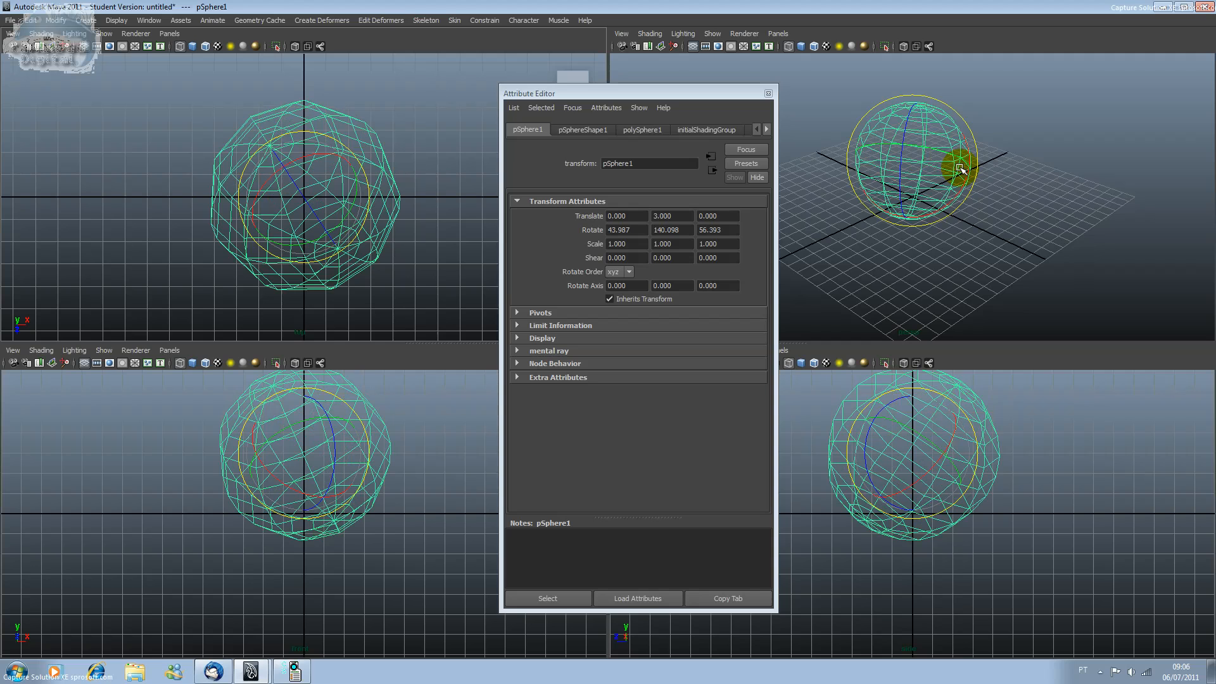
{"action": "left_click_drag", "start_coordinate": [955, 407], "coordinate": [974, 440]}
{"action": "left_click_drag", "start_coordinate": [944, 138], "coordinate": [676, 181]}
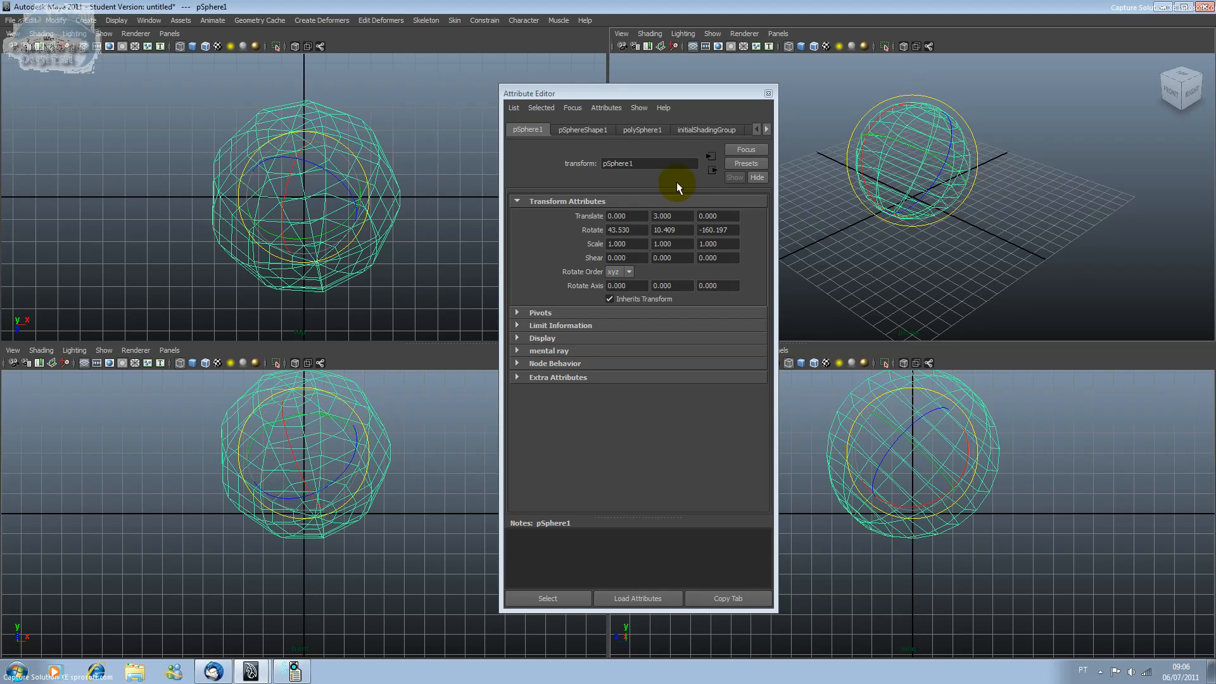
- Set the sphere's scale to 1.5 in X, 3 in Y and 0.5 in Z
{"action": "left_click", "coordinate": [632, 229]}
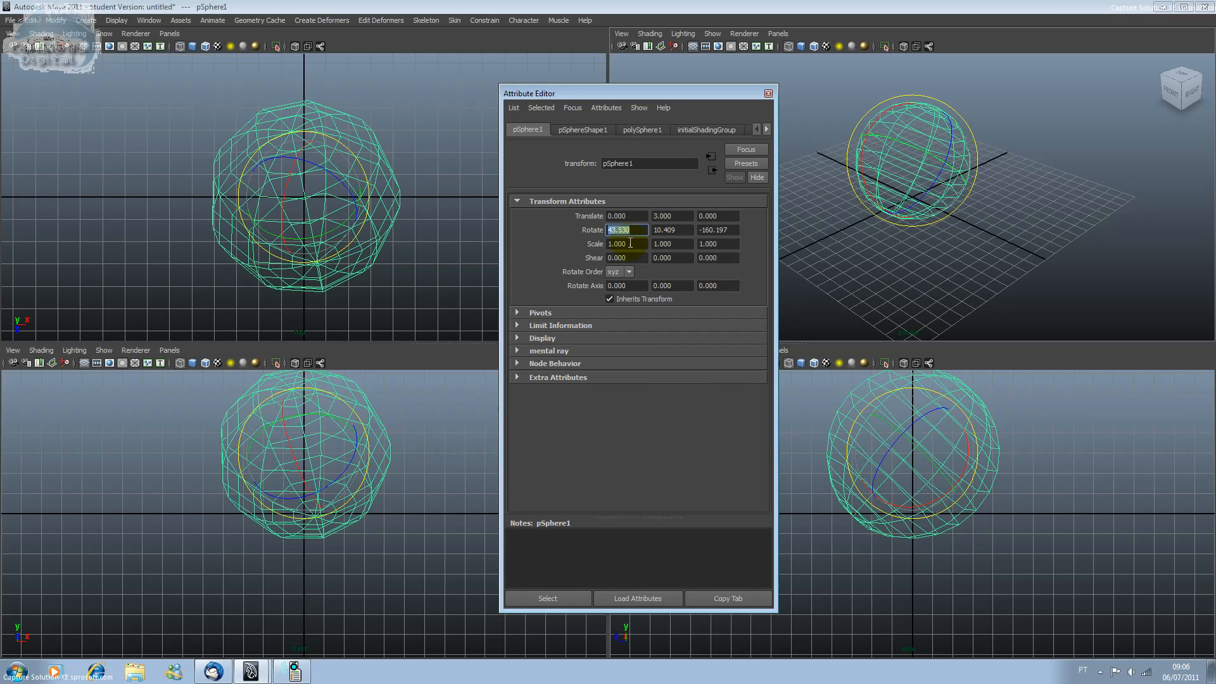
{"action": "left_click", "coordinate": [629, 243]}
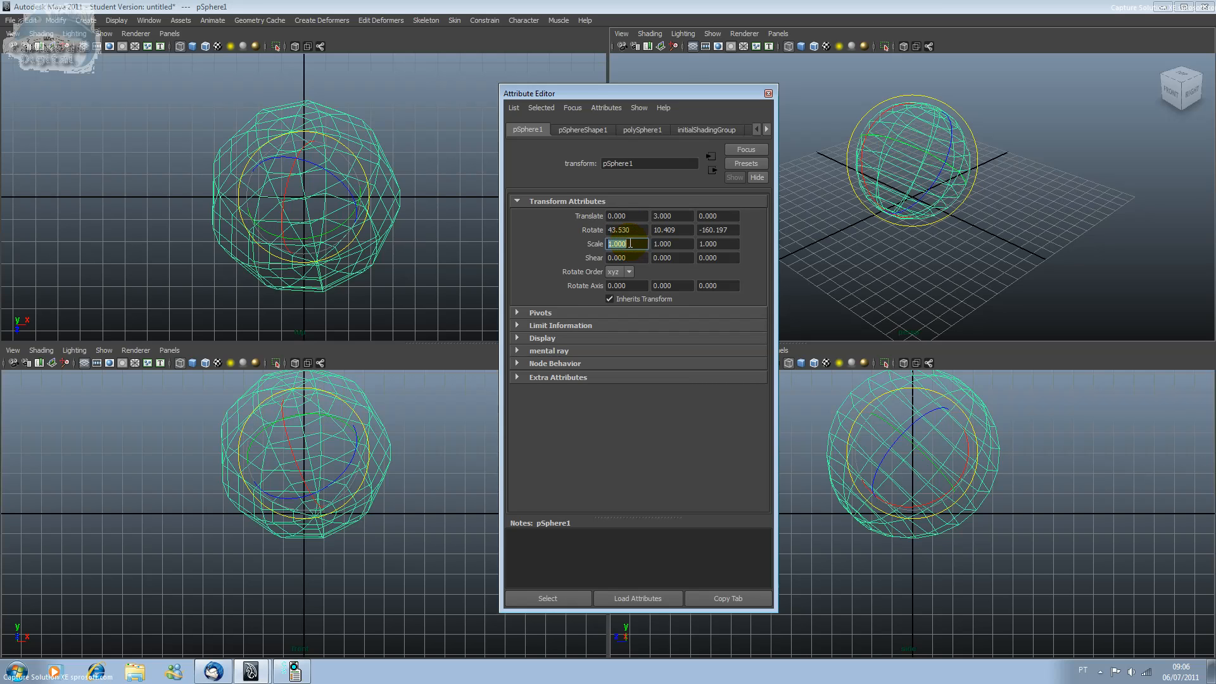
{"action": "left_click", "coordinate": [630, 243]}
{"action": "key", "text": "BackSpace"}
{"action": "key", "text": "BackSpace"}
{"action": "key", "text": "BackSpace"}
{"action": "type", "text": "5"}
{"action": "key", "text": "Return"}
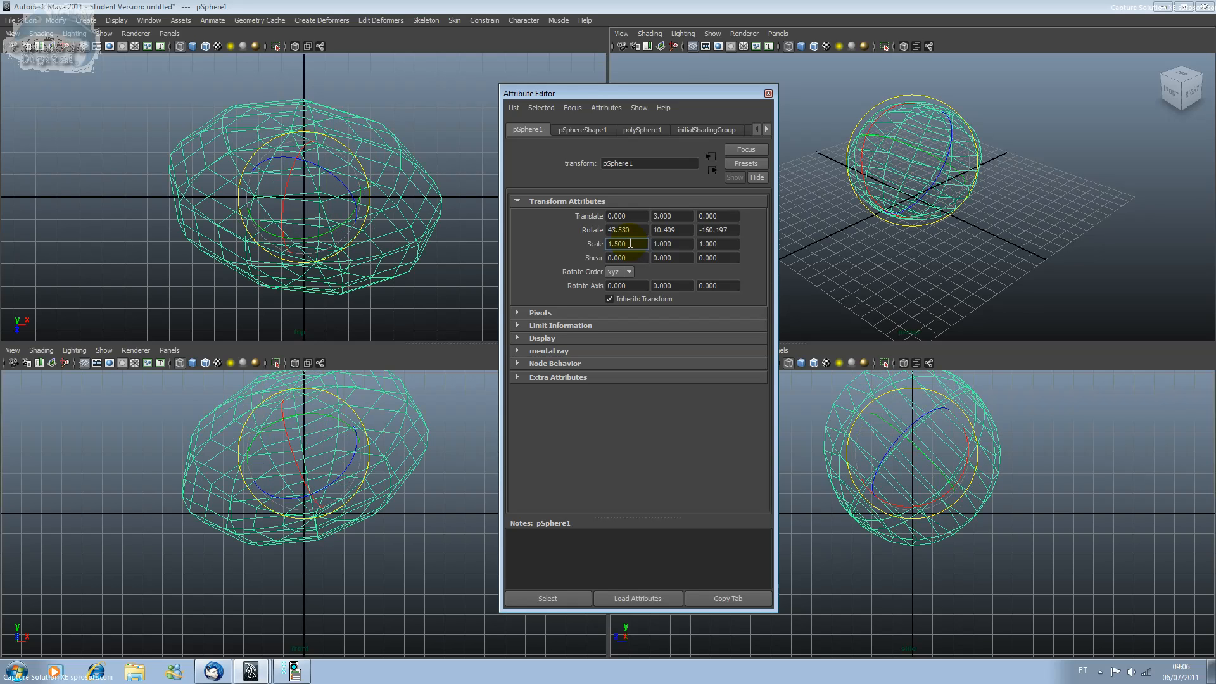
{"action": "key", "text": "Tab"}
{"action": "type", "text": "3"}
{"action": "key", "text": "Return"}
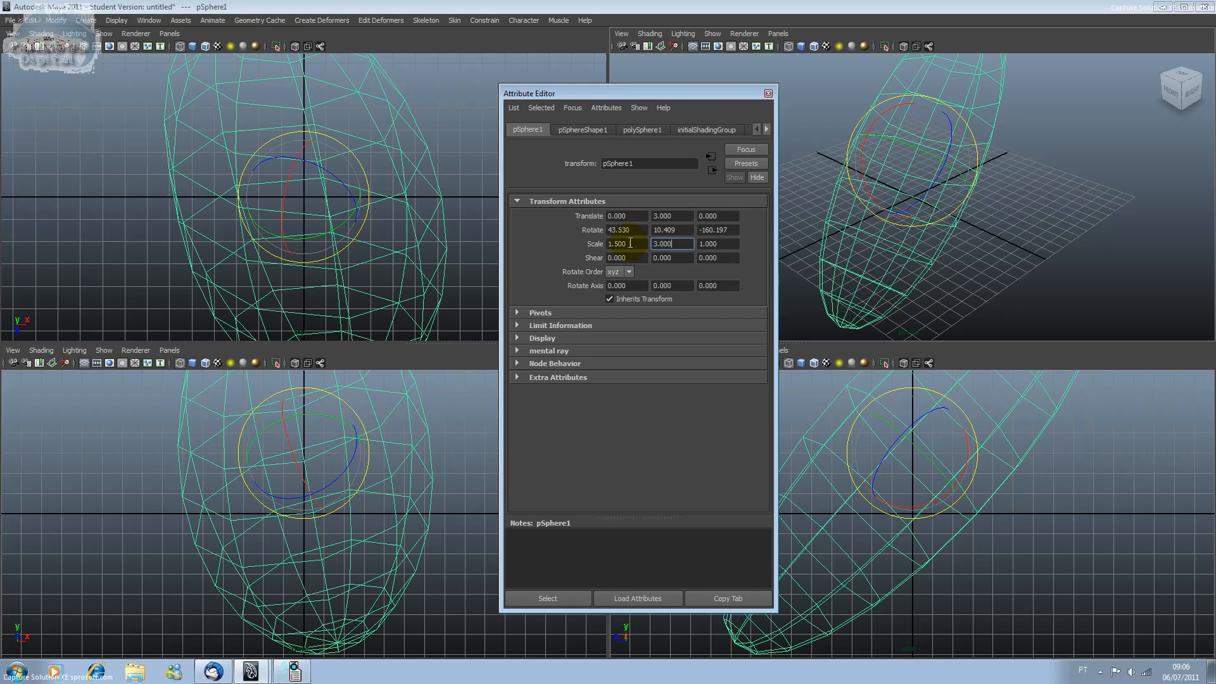
{"action": "key", "text": "Tab"}
{"action": "type", "text": "0.5"}
{"action": "key", "text": "Return"}
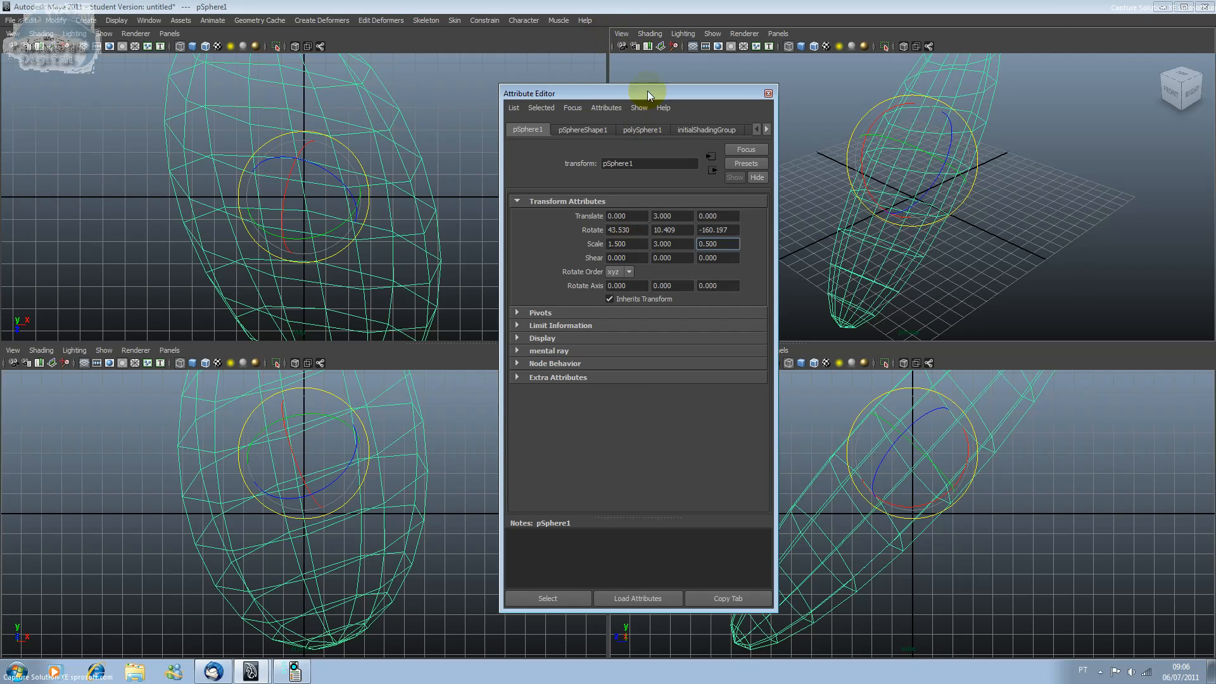
- Close the Attribute Editor, then deselect the stretched sphere and select it again in the top view
{"action": "left_click", "coordinate": [768, 94]}
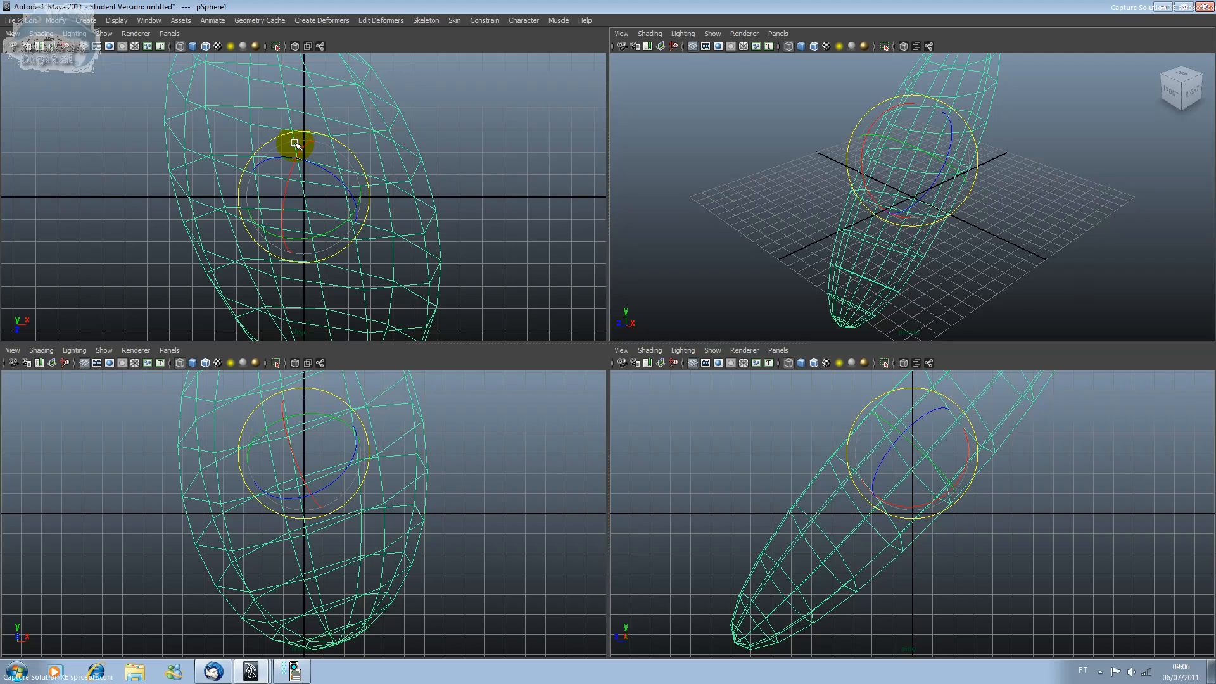
{"action": "left_click", "coordinate": [239, 127]}
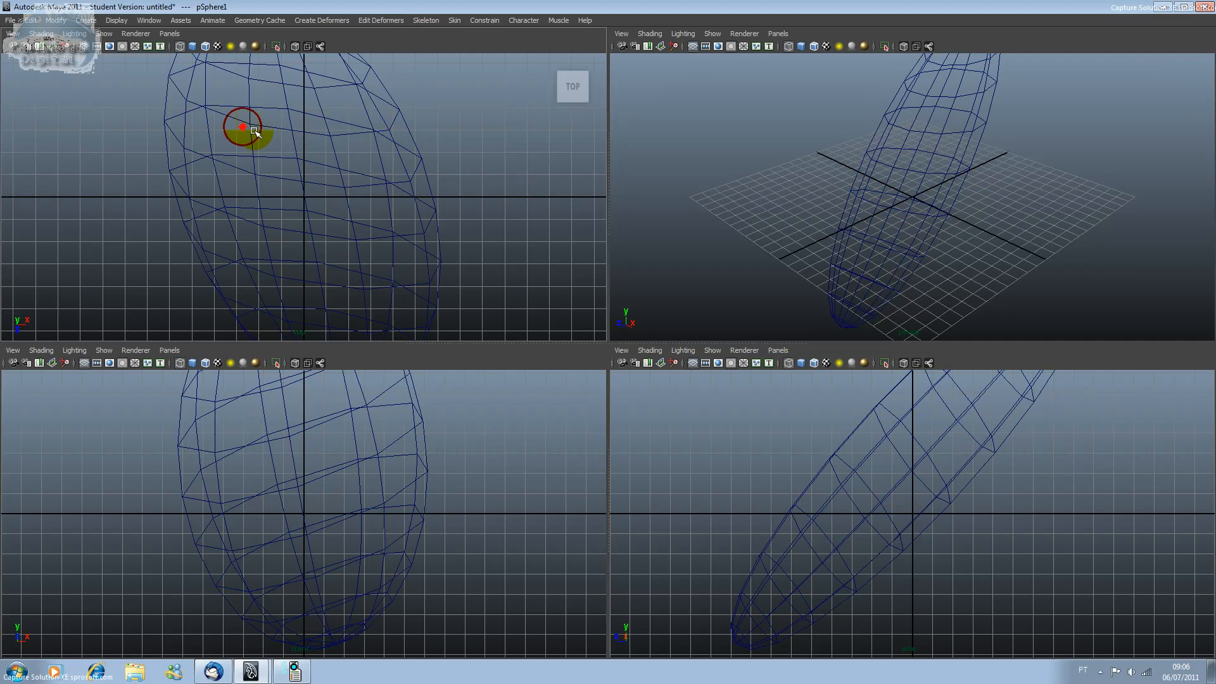
{"action": "left_click", "coordinate": [253, 130]}
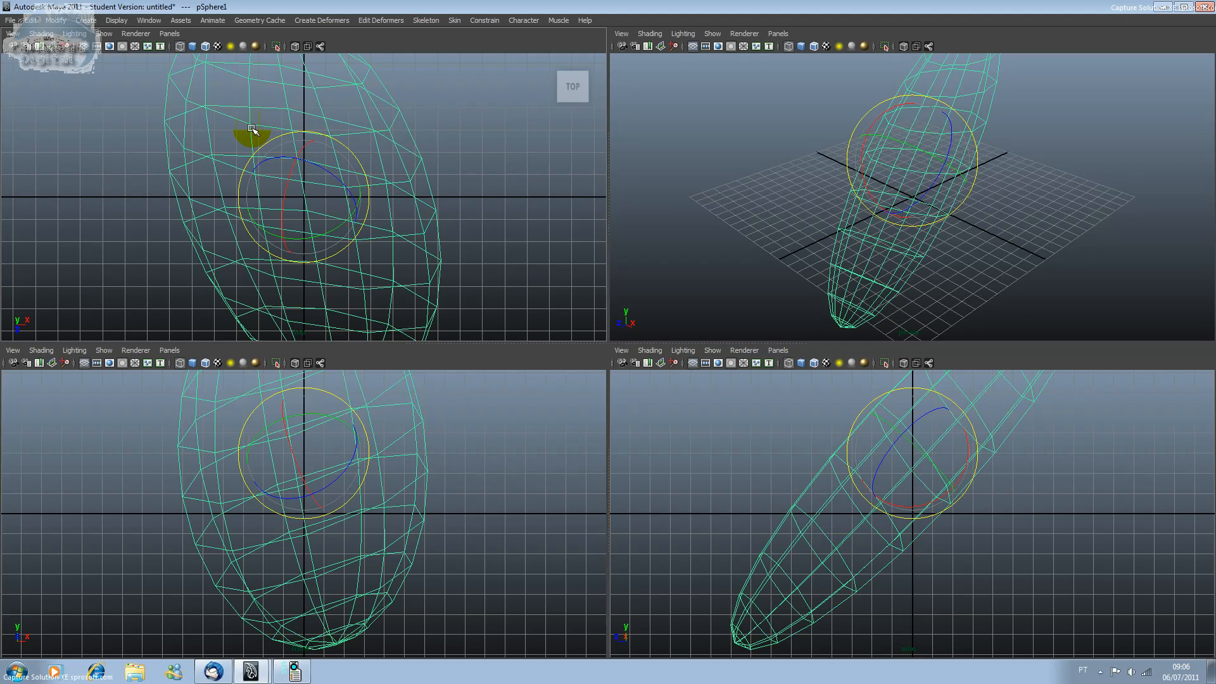
- Switch from the Move tool to the Rotate tool and rotate the sphere freehand to about 46 in X, 53 in Y and -182 in Z
{"action": "left_click", "coordinate": [51, 20]}
{"action": "mouse_move", "coordinate": [37, 24]}
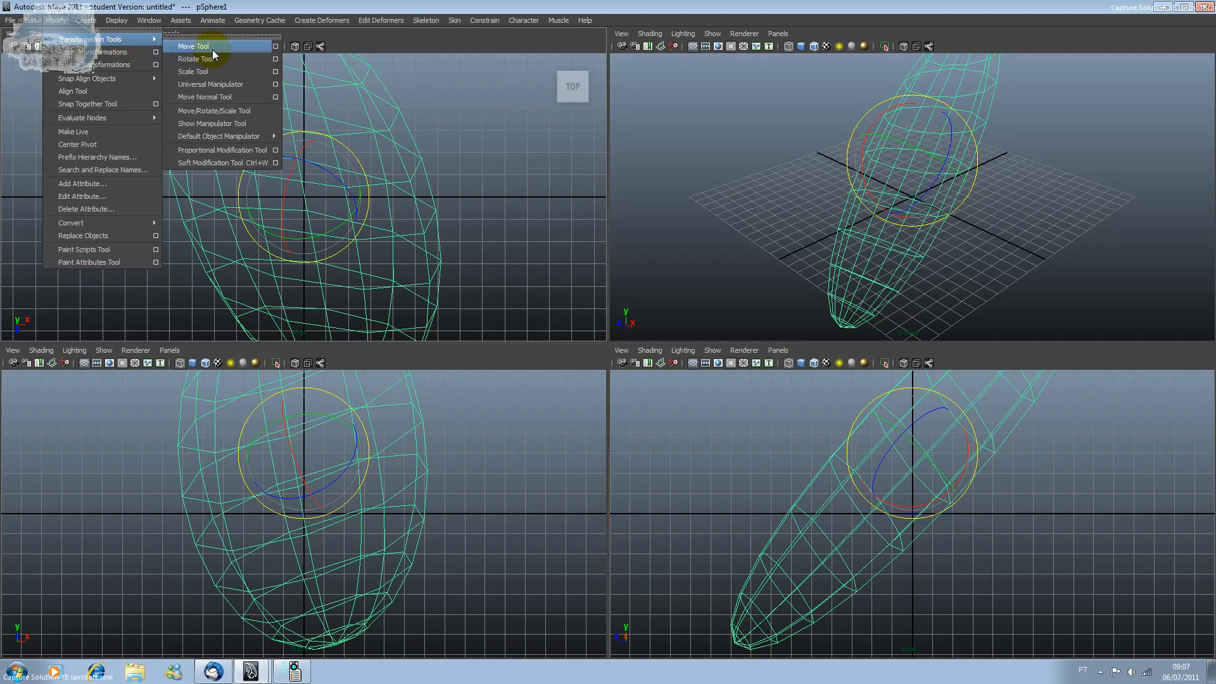
{"action": "left_click", "coordinate": [193, 46]}
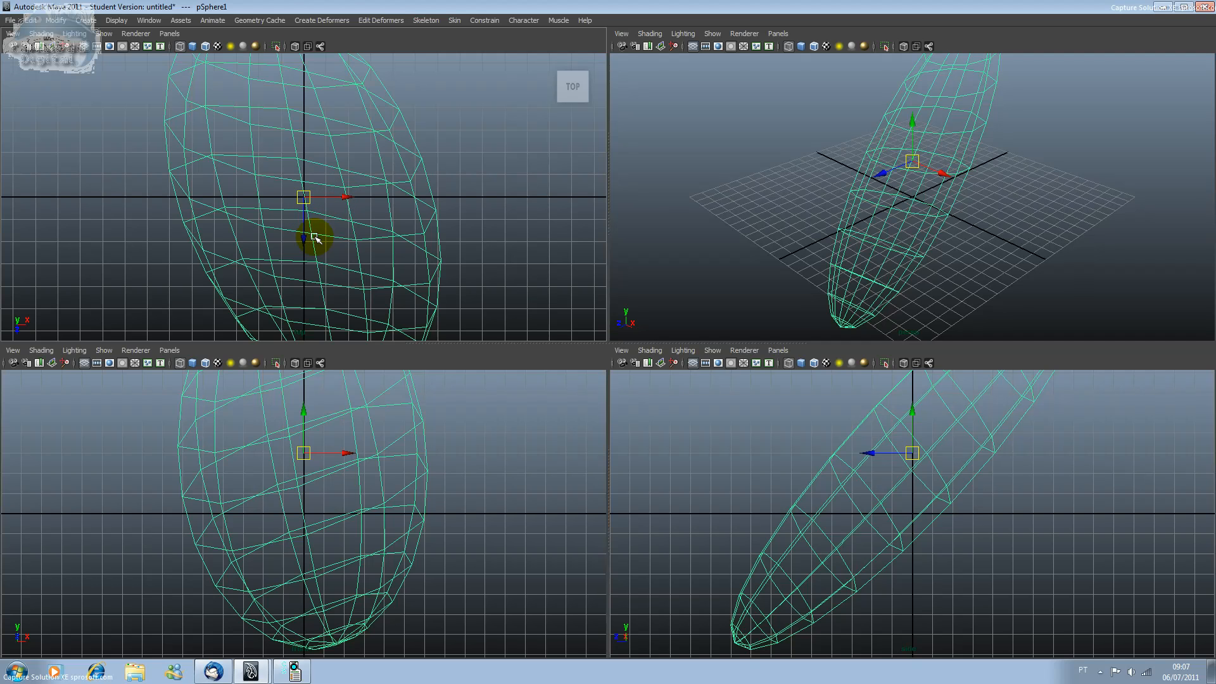
{"action": "key", "text": "e"}
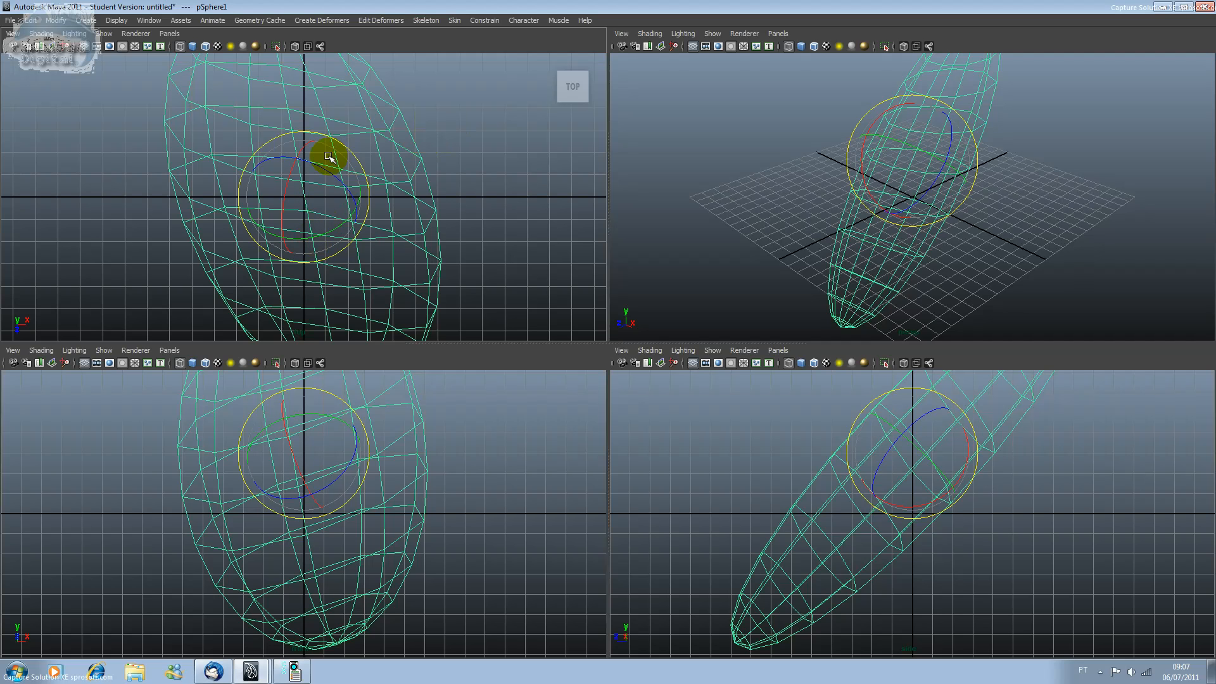
{"action": "left_click_drag", "start_coordinate": [320, 150], "coordinate": [374, 171]}
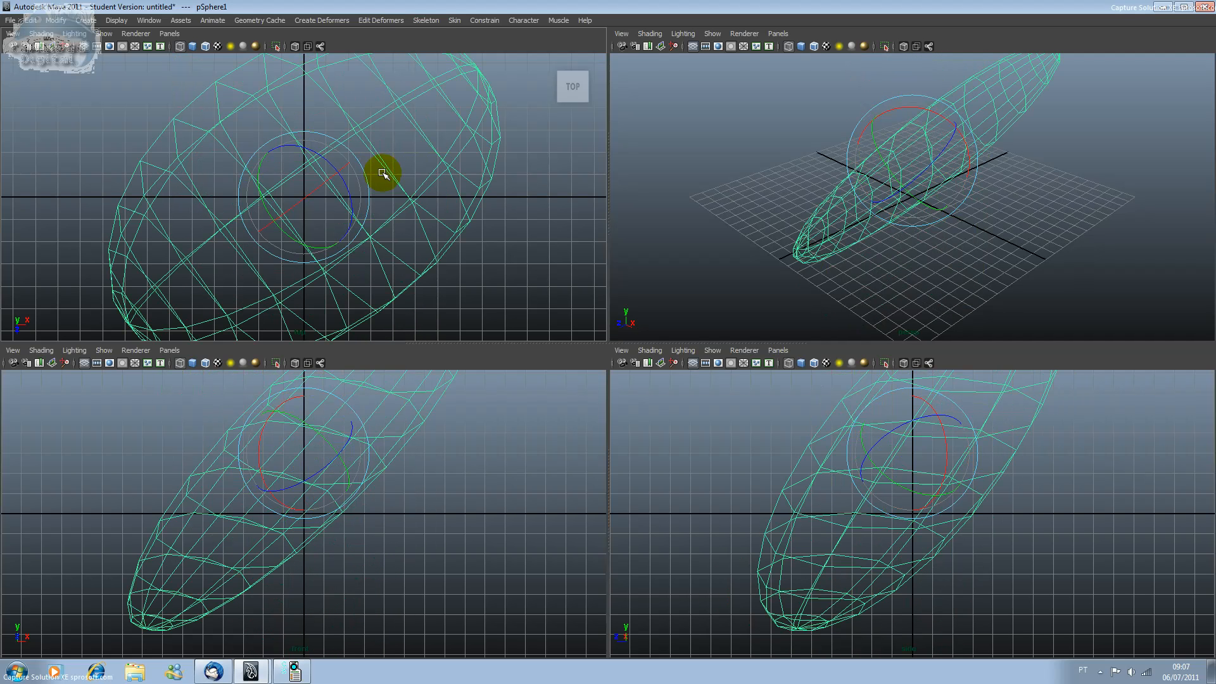
- Scale the sphere freehand, overall and along single axes, to about 0.95 in X, 0.08 in Y and 0.54 in Z
{"action": "key", "text": "r"}
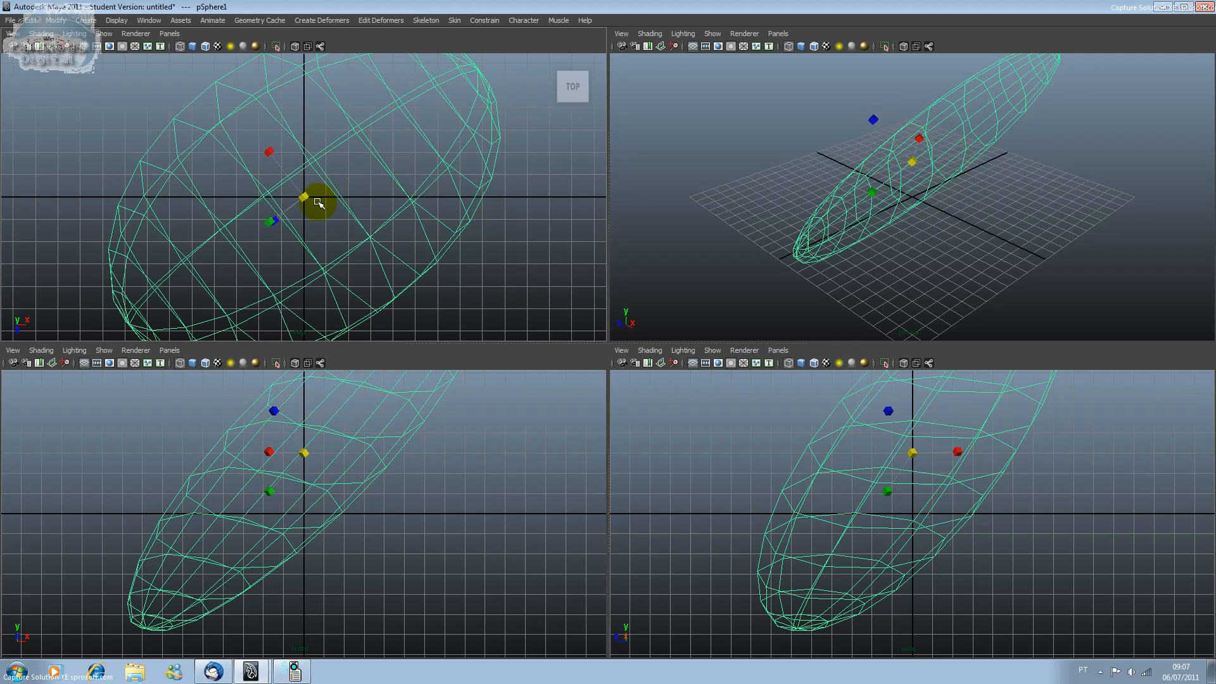
{"action": "left_click_drag", "start_coordinate": [303, 197], "coordinate": [448, 679]}
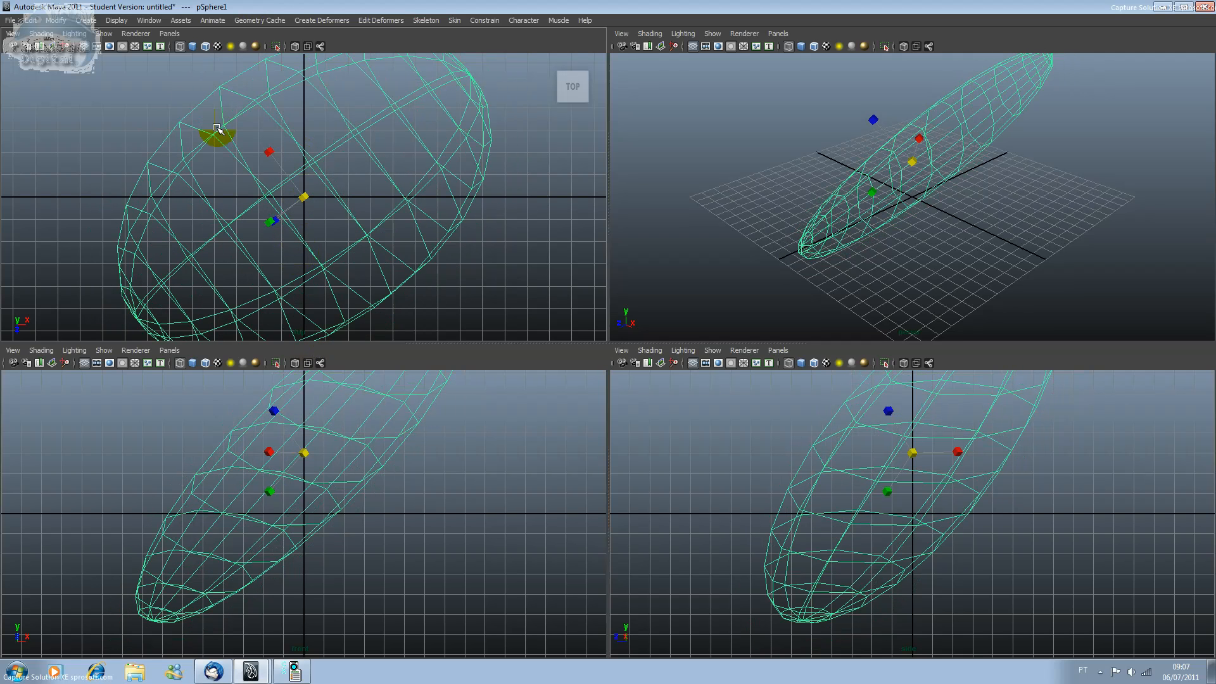
{"action": "left_click", "coordinate": [275, 410]}
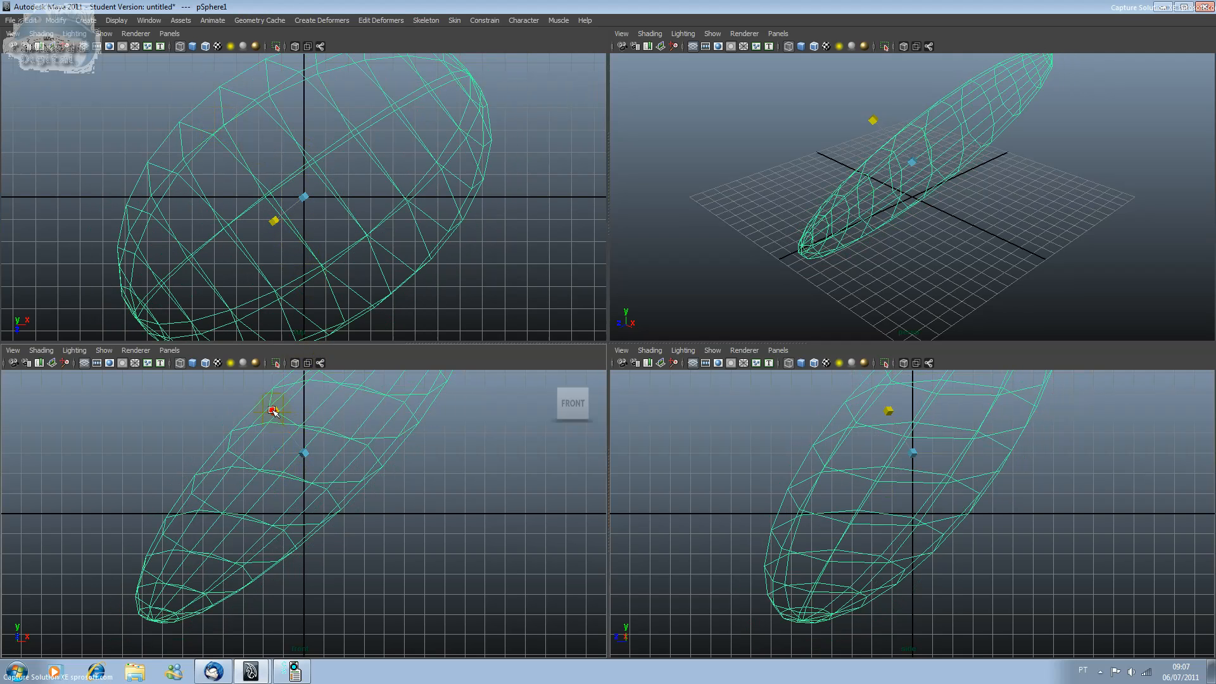
{"action": "left_click", "coordinate": [269, 453]}
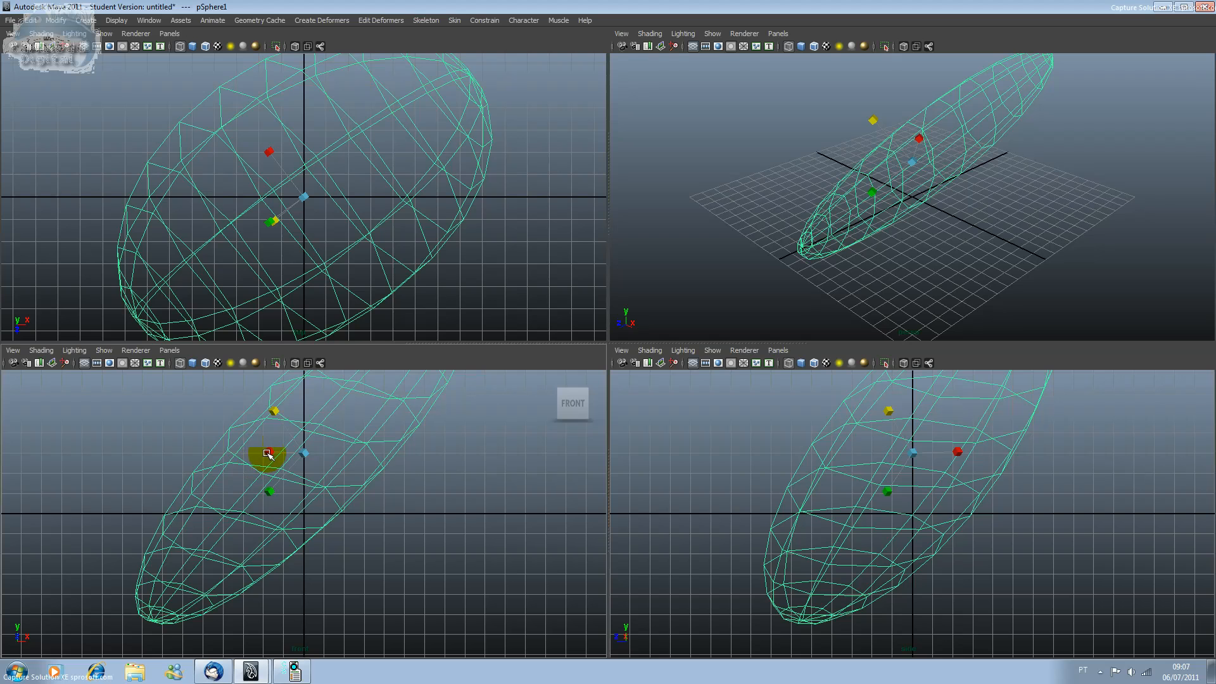
{"action": "left_click_drag", "start_coordinate": [274, 502], "coordinate": [303, 453]}
{"action": "left_click", "coordinate": [326, 377]}
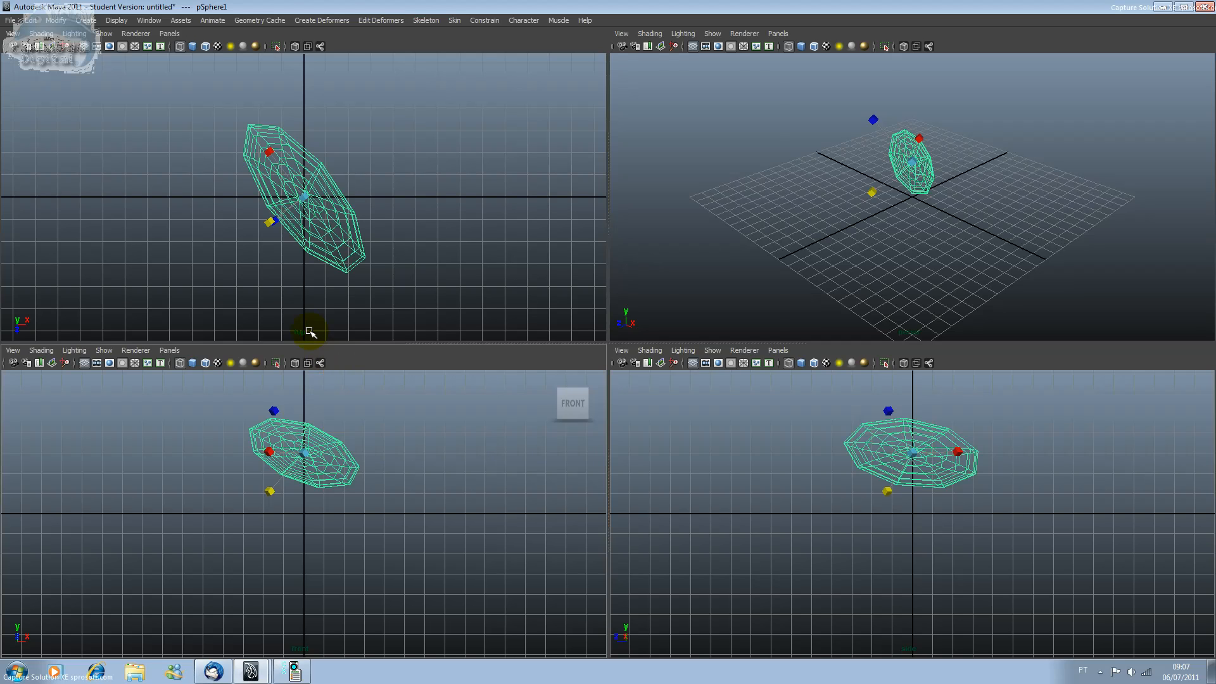
- Open the flattened sphere's transform attributes and reset its rotation to 0 on all three axes
{"action": "key", "text": "ctrl+a"}
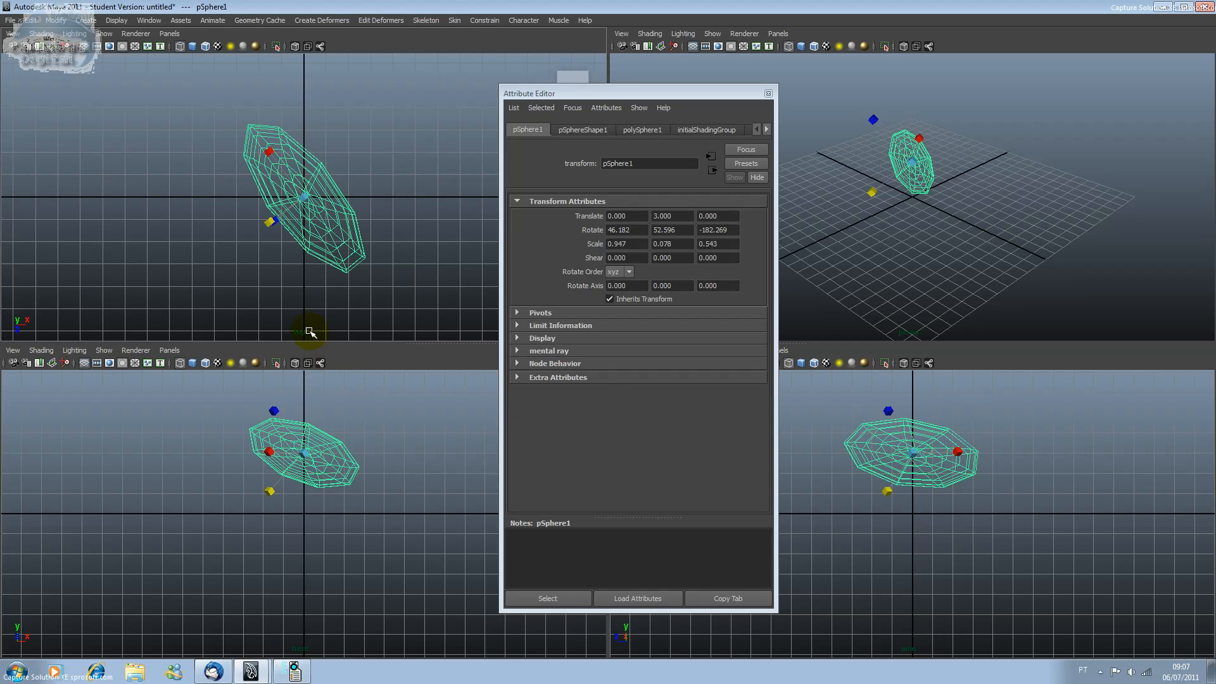
{"action": "left_click", "coordinate": [645, 232]}
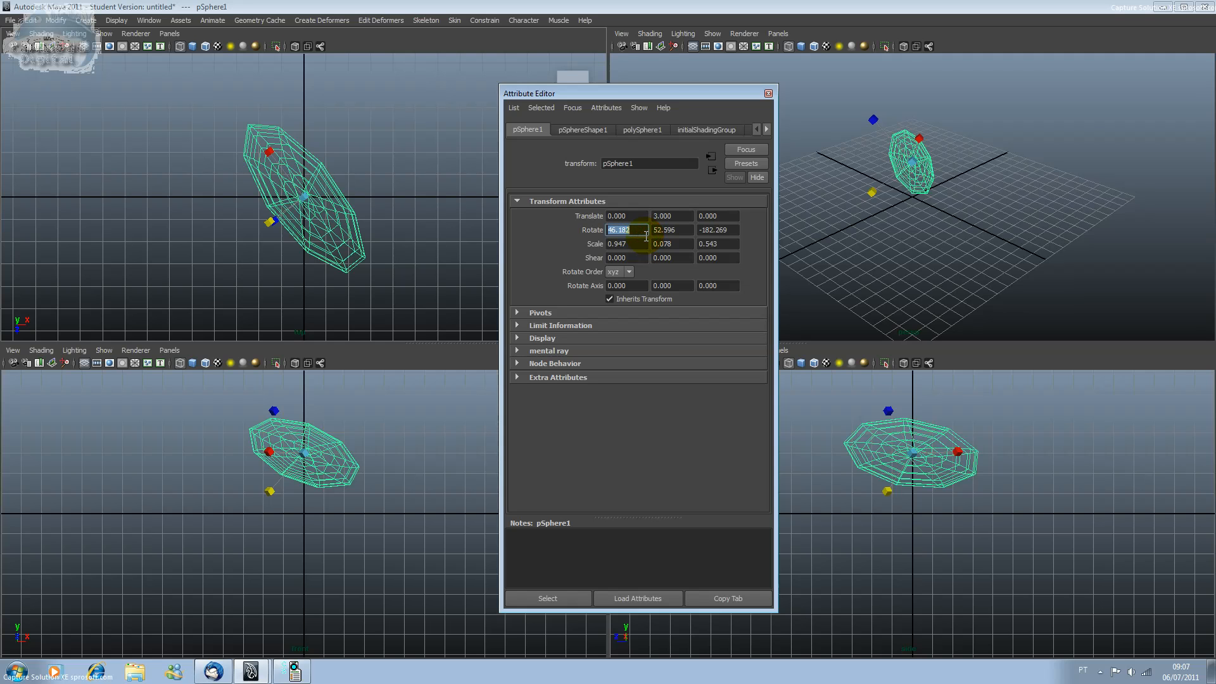
{"action": "type", "text": "0"}
{"action": "key", "text": "Return"}
{"action": "key", "text": "Tab"}
{"action": "type", "text": "0"}
{"action": "key", "text": "Return"}
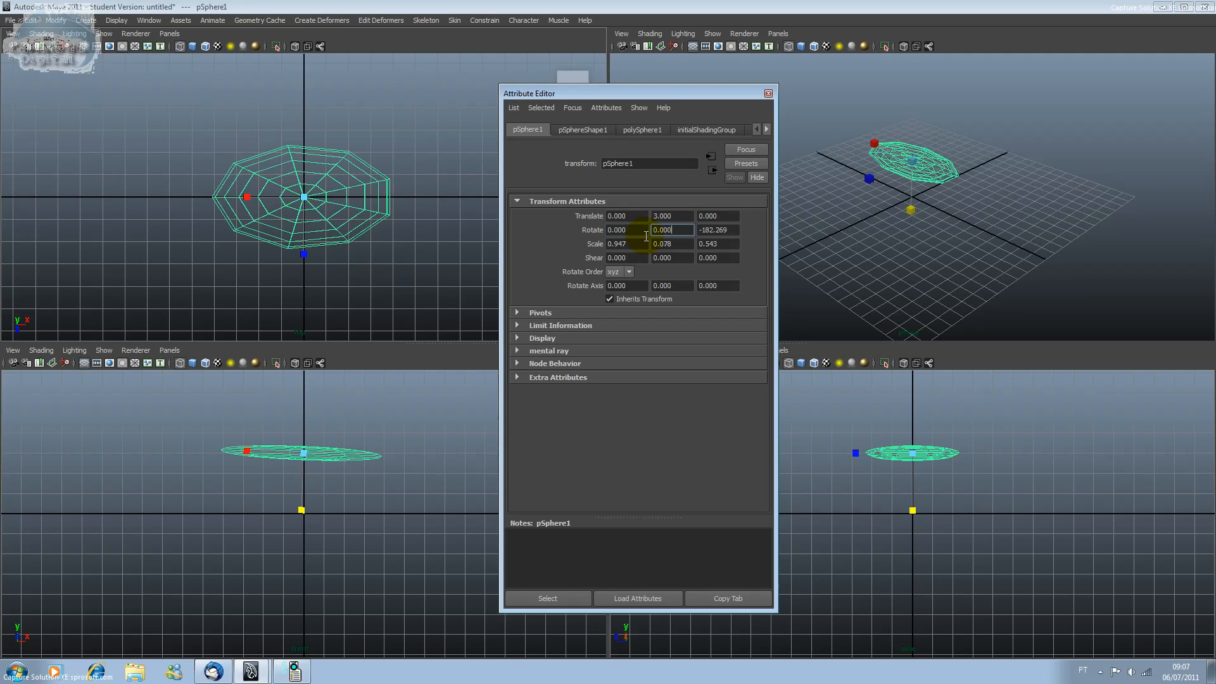
{"action": "key", "text": "Tab"}
{"action": "type", "text": "0"}
{"action": "key", "text": "Return"}
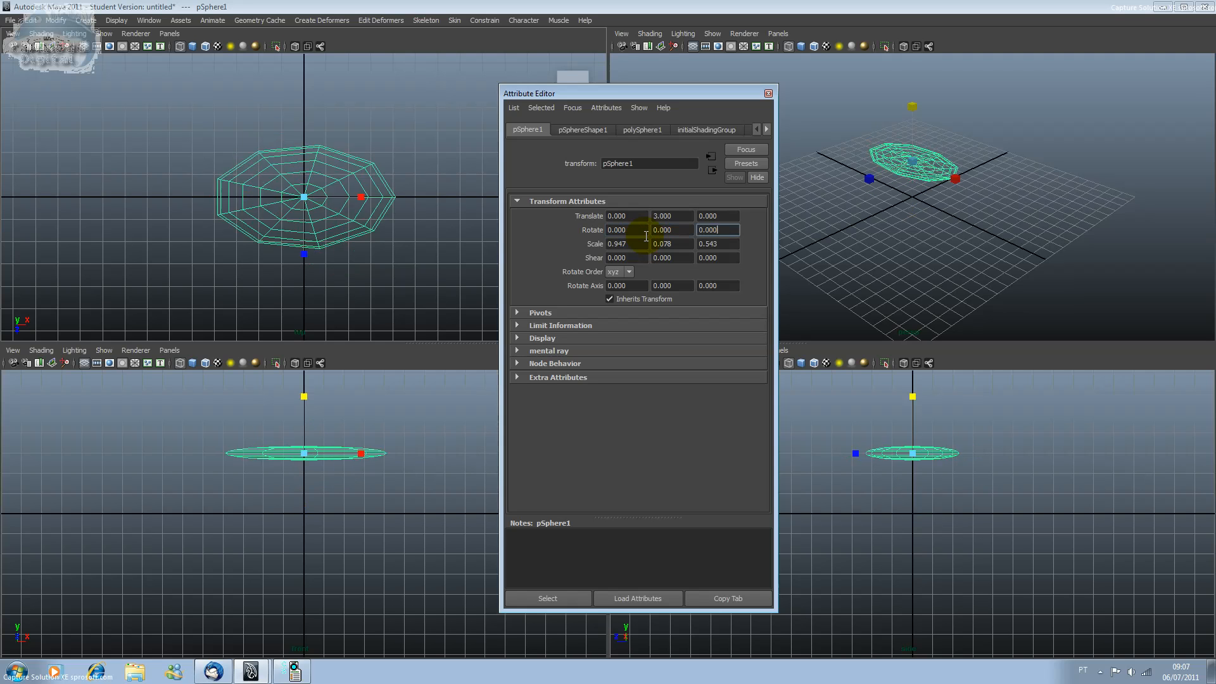
- Set the sphere's scale to 1 in X, Y and Z and close the Attribute Editor
{"action": "key", "text": "Tab"}
{"action": "type", "text": "1"}
{"action": "key", "text": "Return"}
{"action": "key", "text": "Tab"}
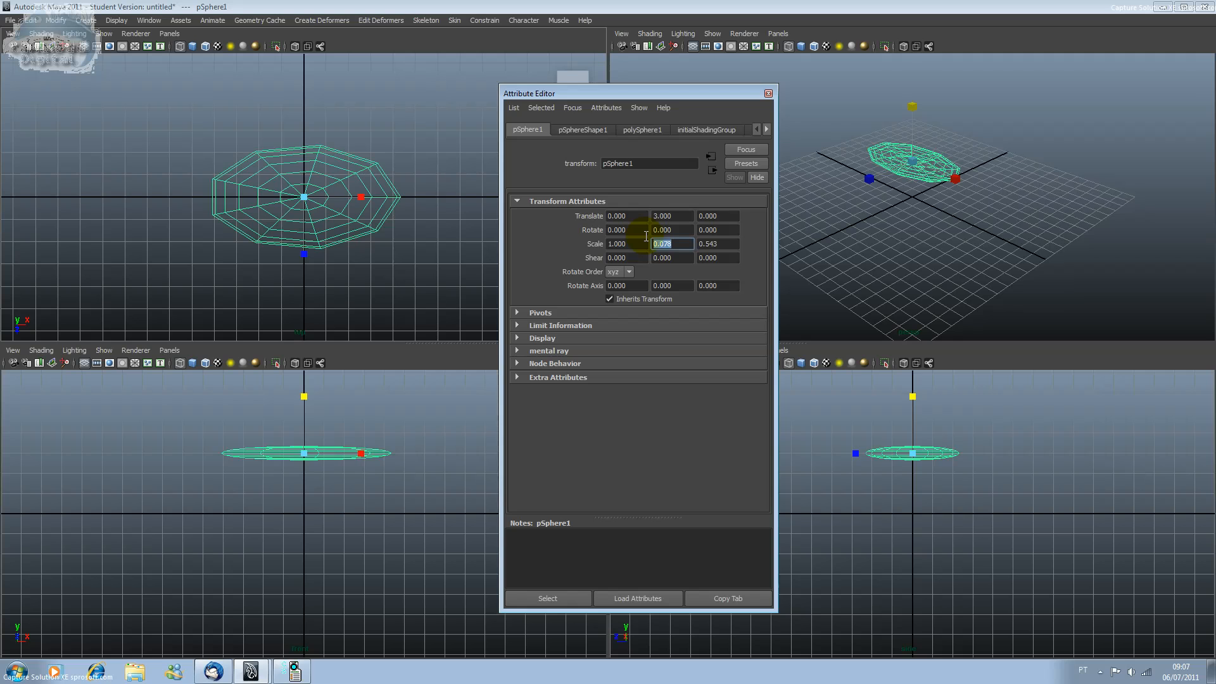
{"action": "type", "text": "1"}
{"action": "key", "text": "Return"}
{"action": "key", "text": "Tab"}
{"action": "type", "text": "1"}
{"action": "key", "text": "Return"}
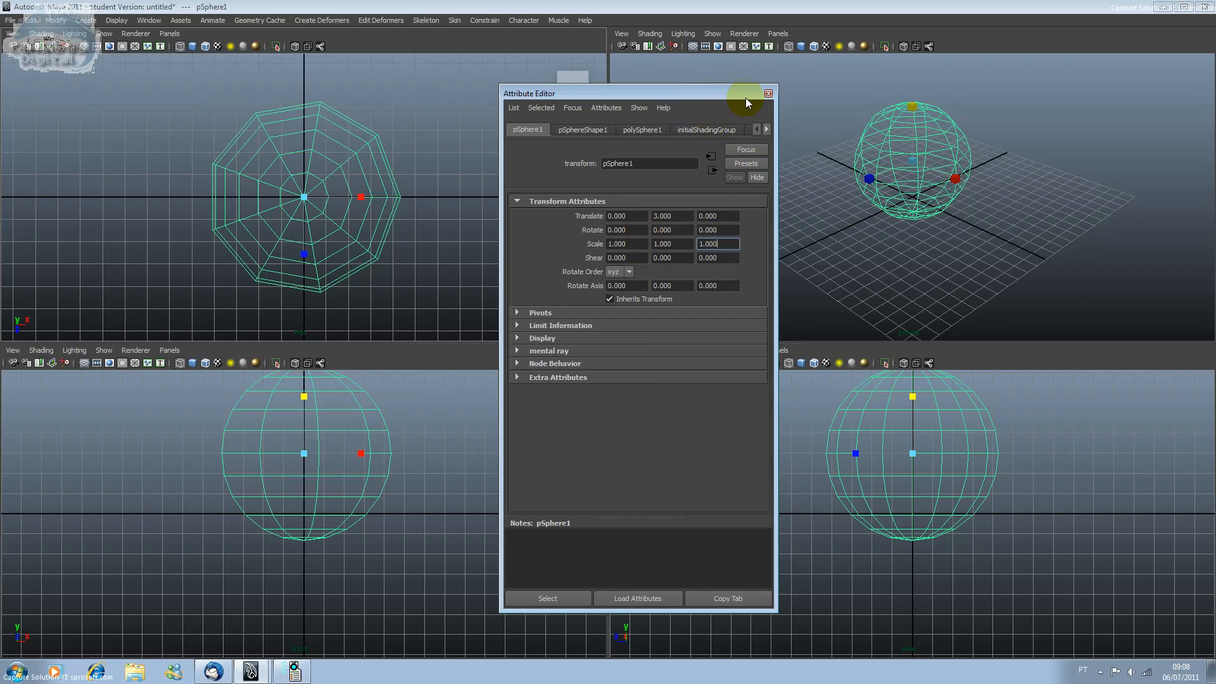
{"action": "left_click", "coordinate": [768, 94]}
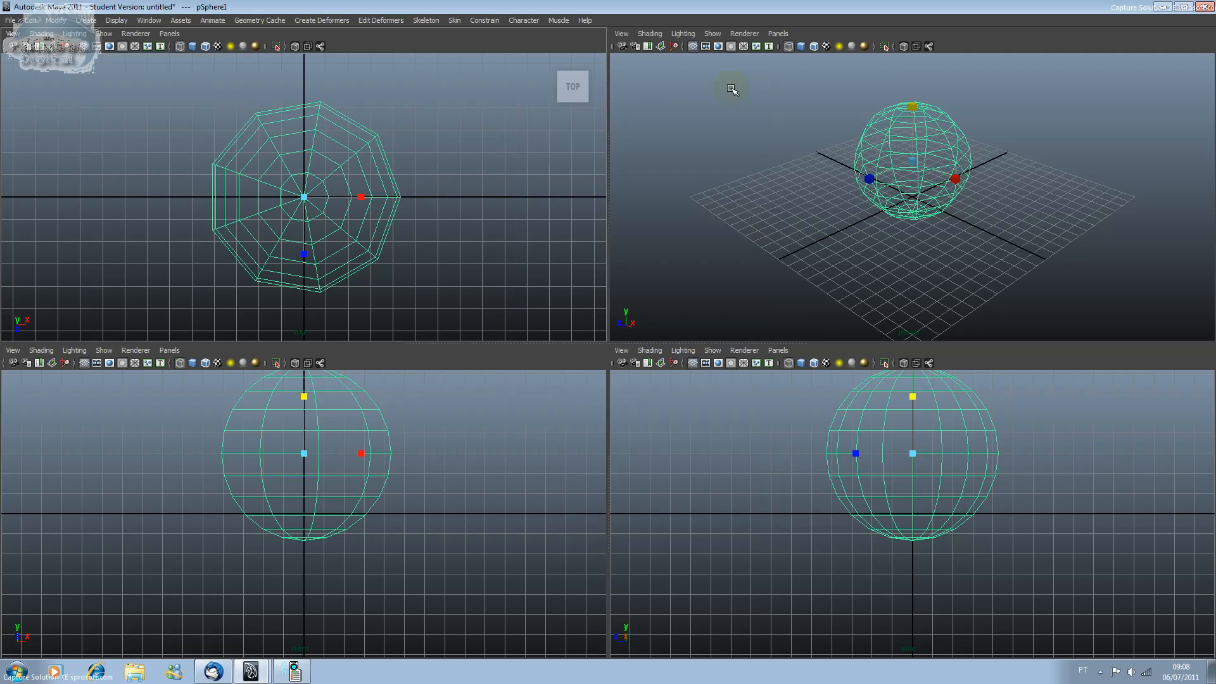
- Switch the sphere's manipulator to the Move tool and from there to the Rotate tool
{"action": "left_click", "coordinate": [56, 20]}
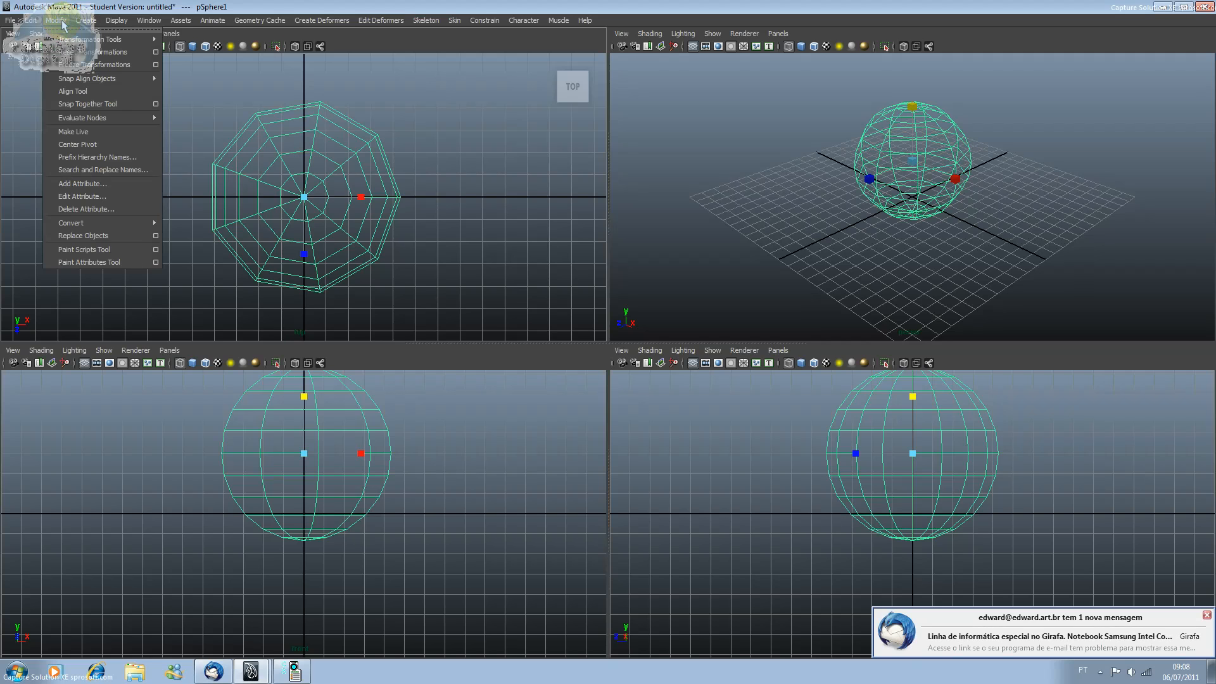
{"action": "mouse_move", "coordinate": [68, 41]}
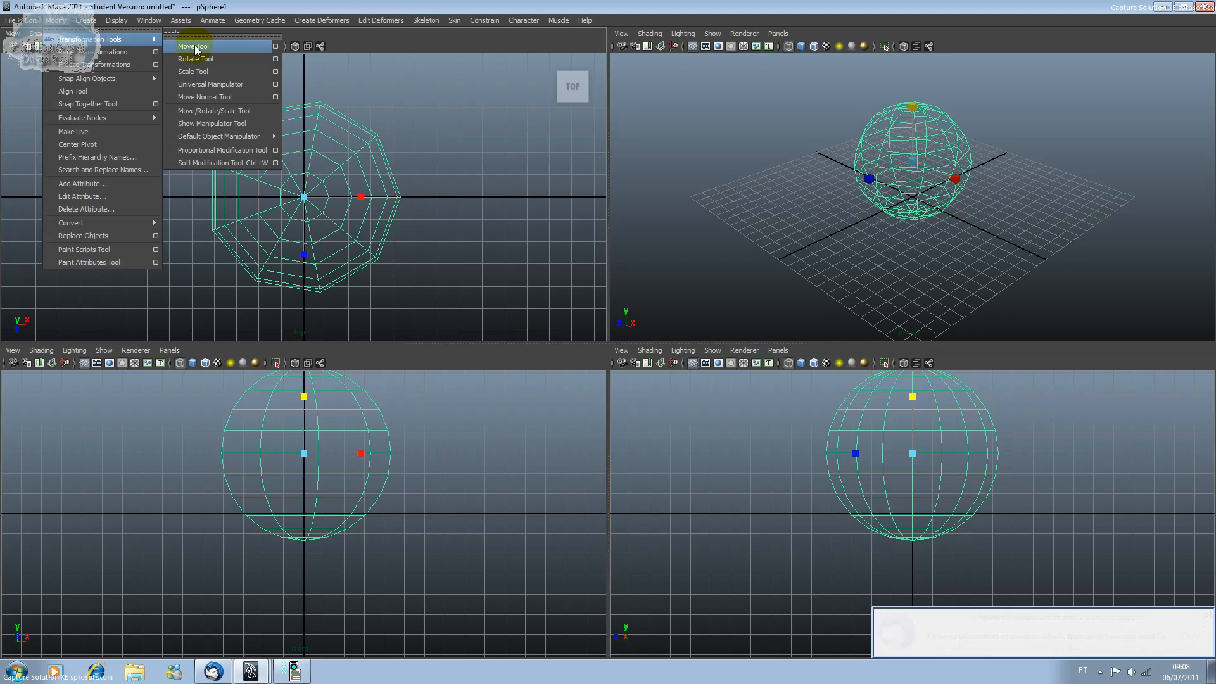
{"action": "left_click", "coordinate": [195, 47]}
{"action": "left_click", "coordinate": [60, 21]}
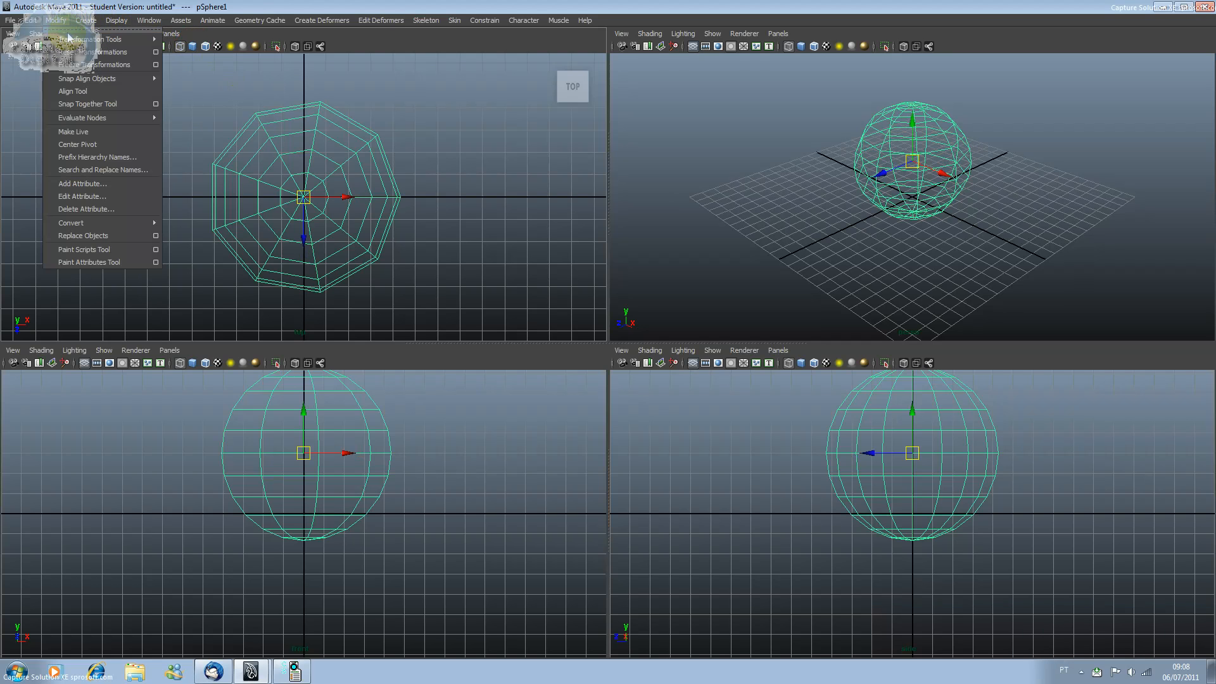
{"action": "mouse_move", "coordinate": [74, 42]}
{"action": "left_click", "coordinate": [209, 59]}
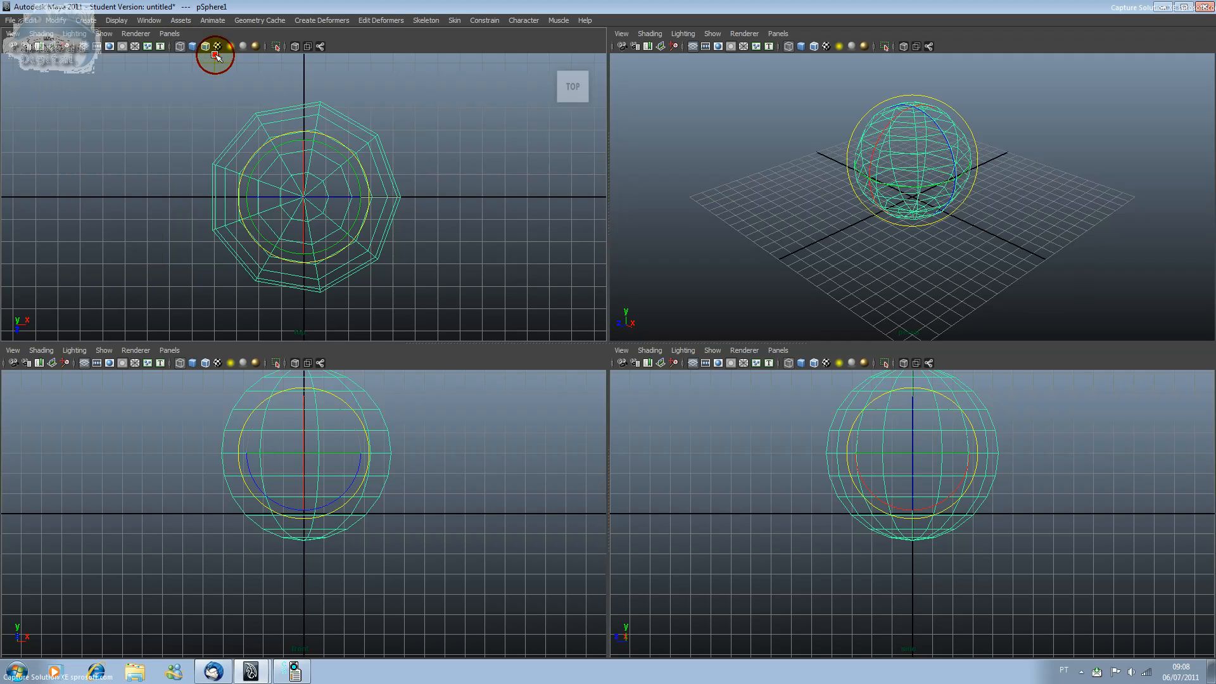
- Activate the Scale tool and scale the sphere freehand, stretching it along X, narrowing it along Z and adjusting Y
{"action": "left_click", "coordinate": [55, 21]}
{"action": "mouse_move", "coordinate": [83, 42]}
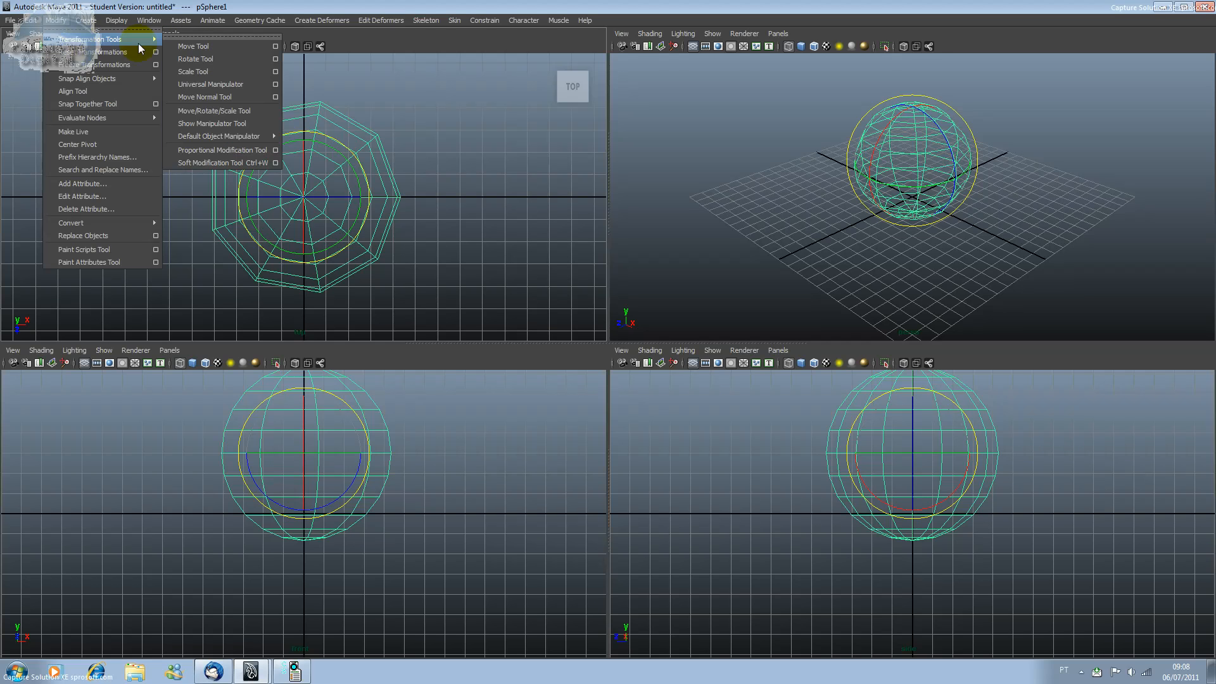
{"action": "left_click", "coordinate": [229, 72]}
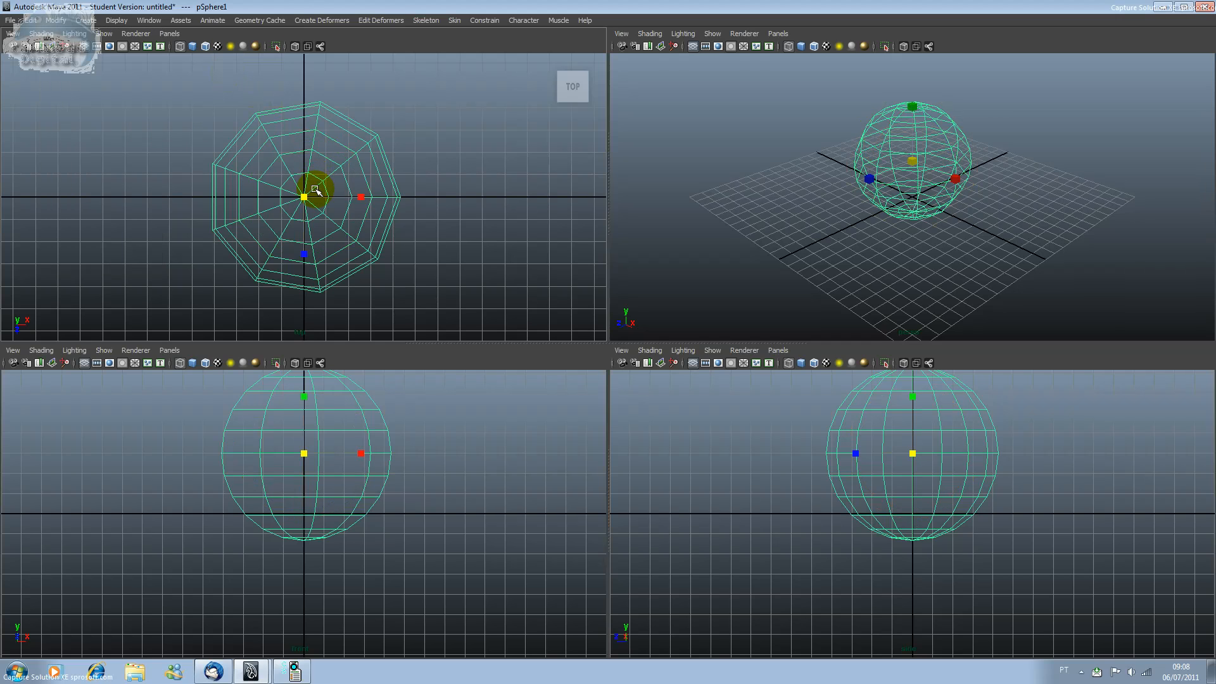
{"action": "mouse_move", "coordinate": [362, 197]}
{"action": "left_mouse_down"}
{"action": "mouse_move", "coordinate": [315, 196]}
{"action": "mouse_move", "coordinate": [373, 202]}
{"action": "mouse_move", "coordinate": [315, 204]}
{"action": "mouse_move", "coordinate": [366, 204]}
{"action": "mouse_move", "coordinate": [362, 218]}
{"action": "left_mouse_up"}
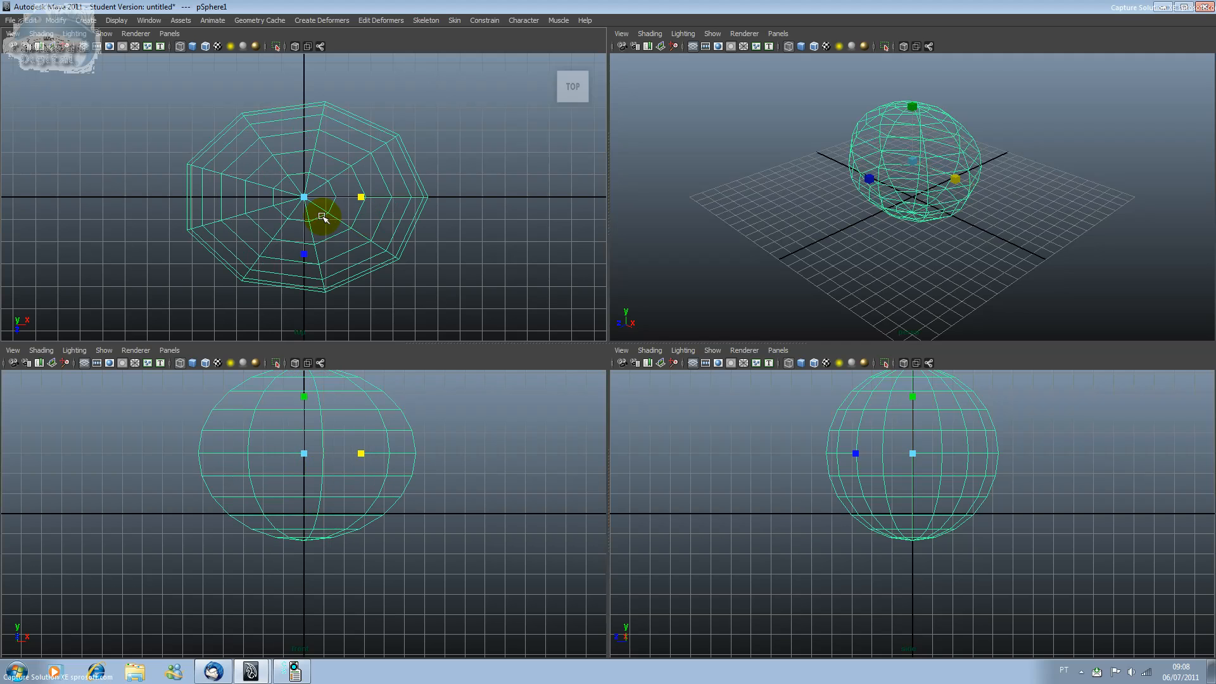
{"action": "mouse_move", "coordinate": [304, 257]}
{"action": "left_mouse_down"}
{"action": "mouse_move", "coordinate": [304, 211]}
{"action": "mouse_move", "coordinate": [304, 253]}
{"action": "left_mouse_up"}
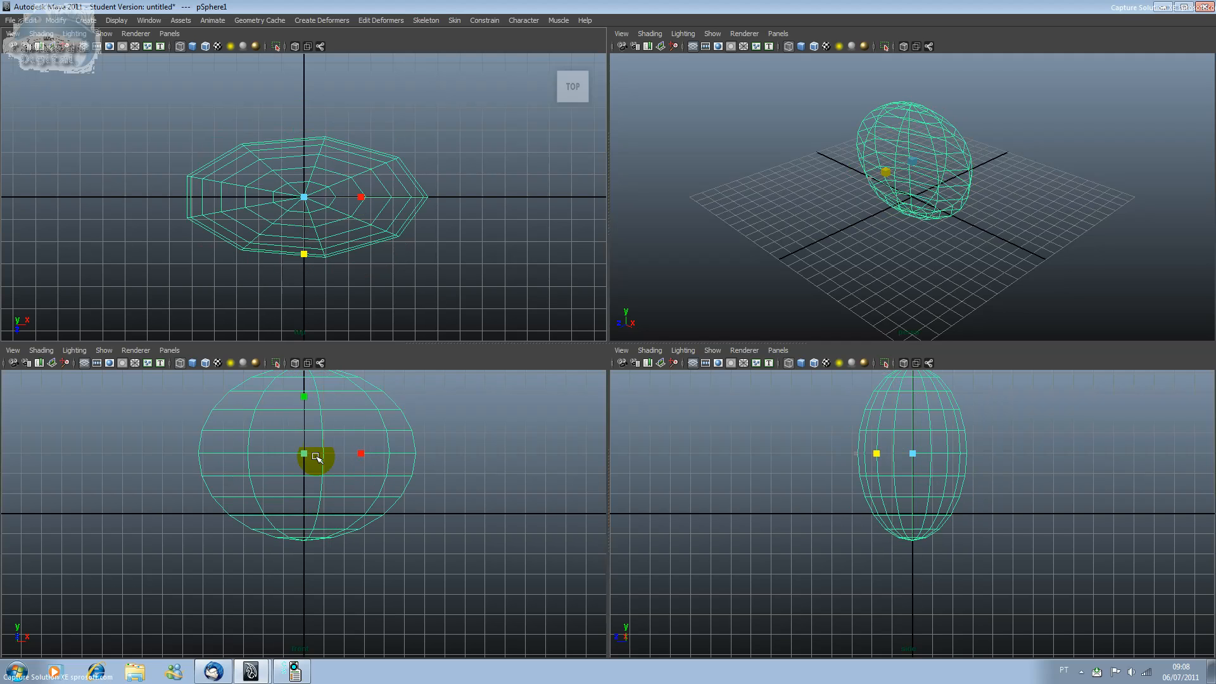
{"action": "mouse_move", "coordinate": [302, 394]}
{"action": "left_mouse_down"}
{"action": "mouse_move", "coordinate": [307, 423]}
{"action": "mouse_move", "coordinate": [311, 382]}
{"action": "left_mouse_up"}
- Undo the three freehand scale changes on the sphere
{"action": "key", "text": "ctrl+z"}
{"action": "key", "text": "ctrl+z"}
{"action": "key", "text": "ctrl+z"}
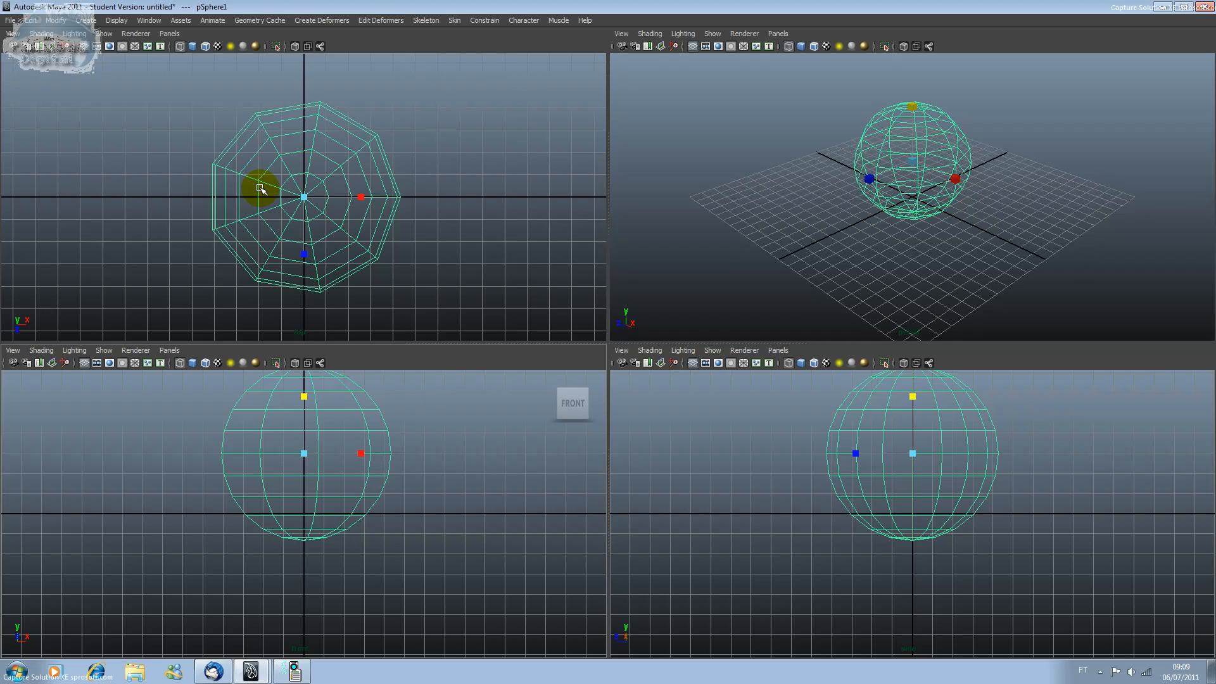
- Switch the sphere's manipulator to the Move tool
{"action": "scroll", "coordinate": [260, 188], "scroll_direction": "up", "scroll_amount": 3}
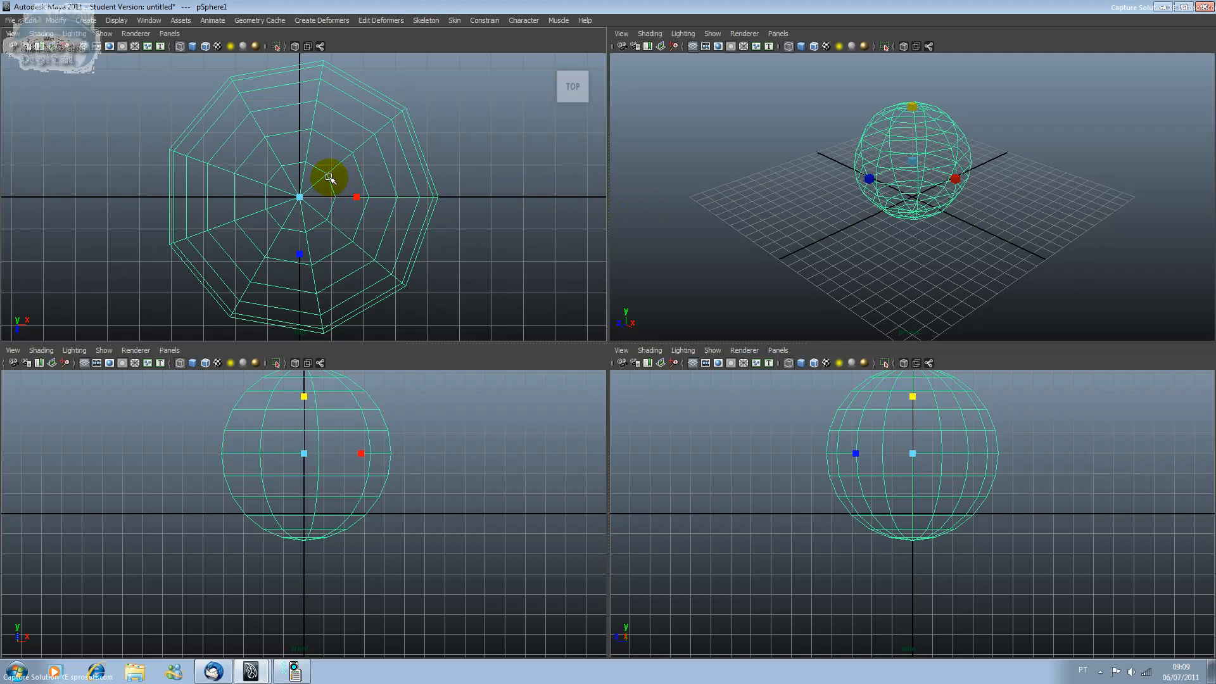
{"action": "left_click", "coordinate": [56, 20]}
{"action": "mouse_move", "coordinate": [63, 42]}
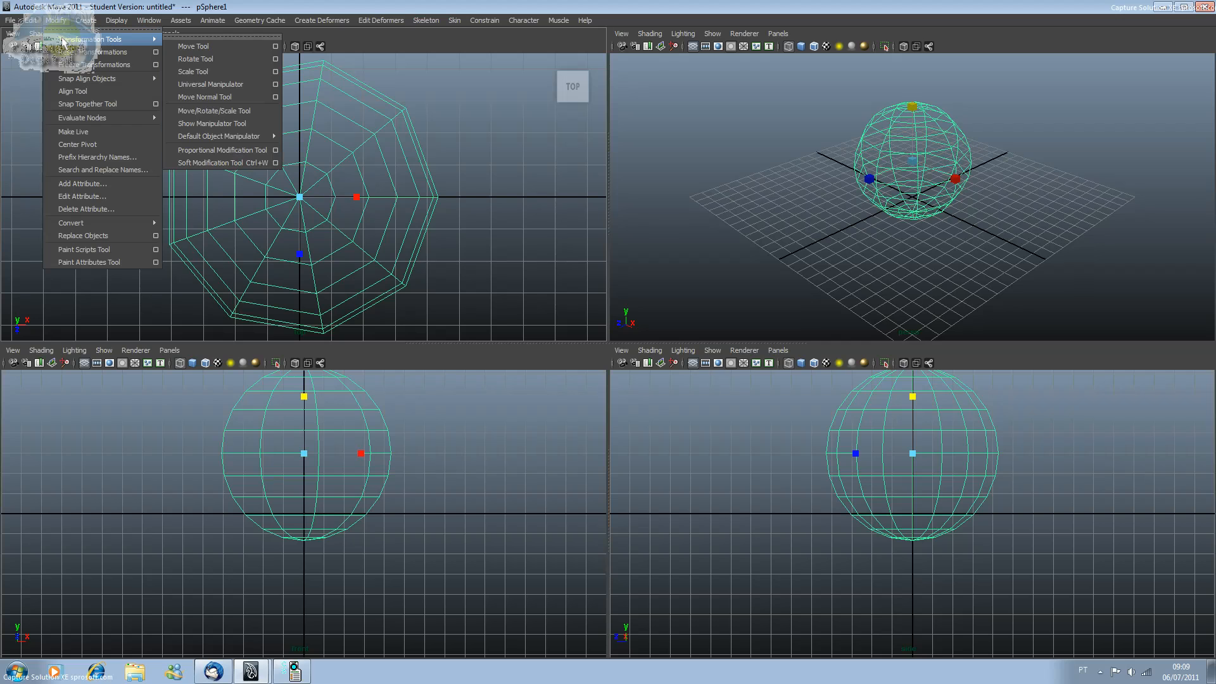
{"action": "left_click", "coordinate": [188, 45]}
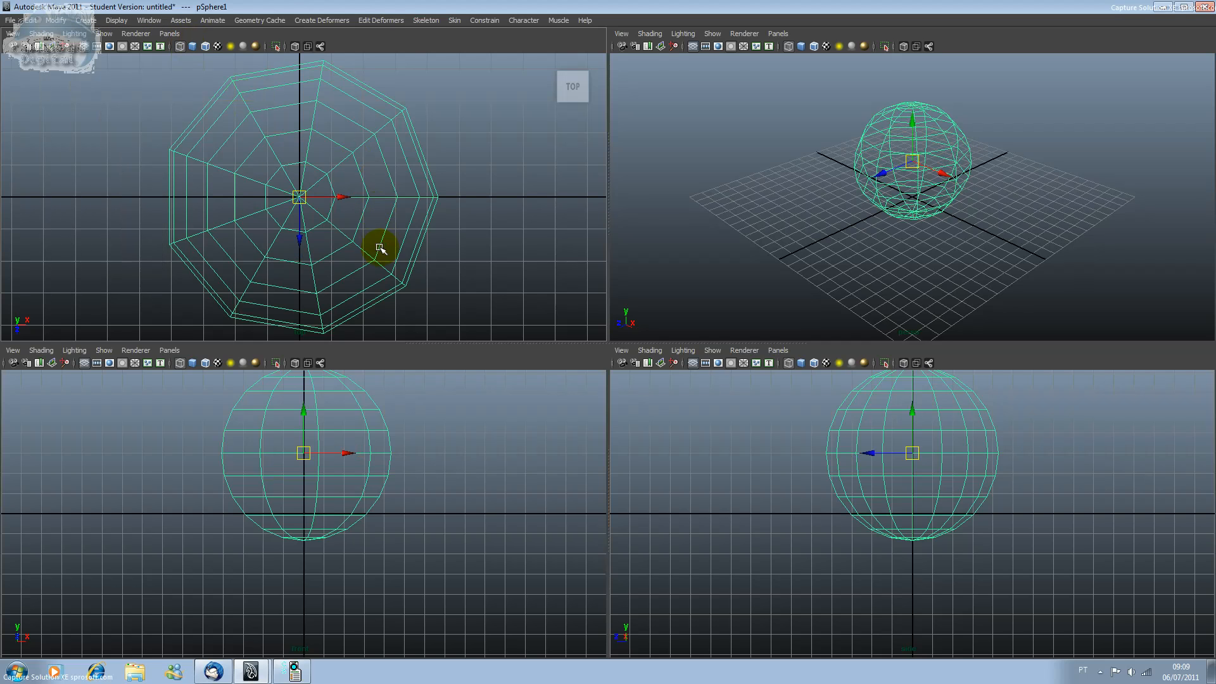
- Deselect and reselect the sphere and open its attributes in the Attribute Editor
{"action": "left_click", "coordinate": [278, 47]}
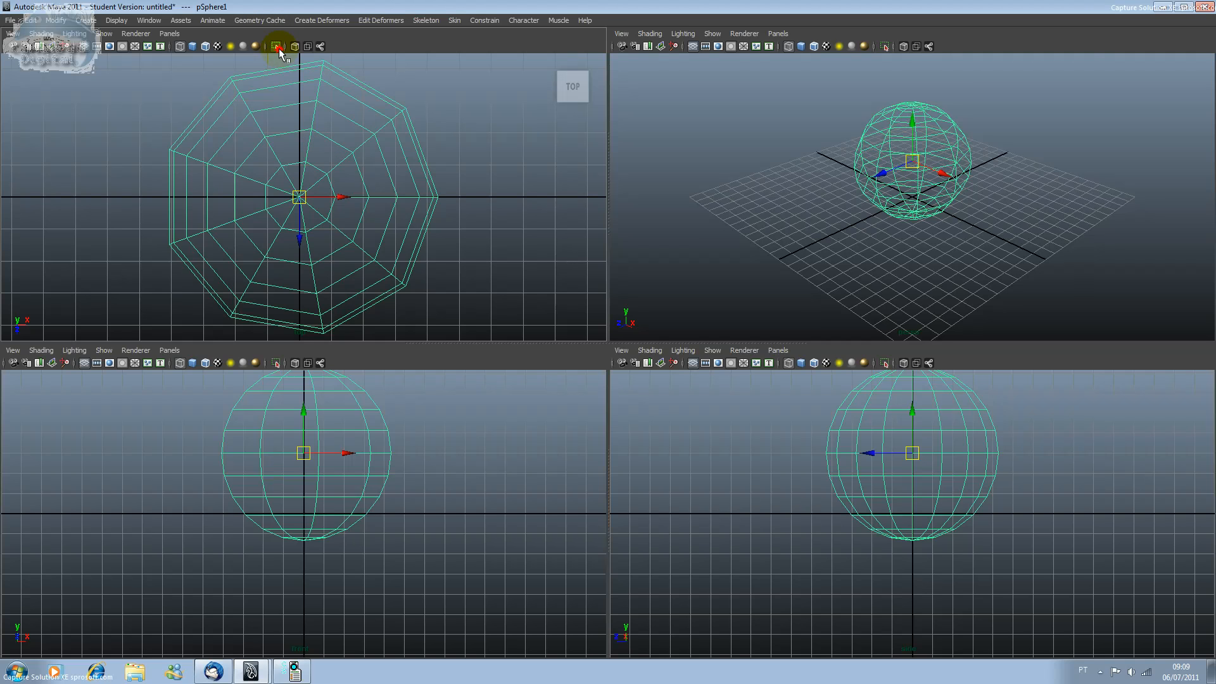
{"action": "left_click", "coordinate": [316, 207]}
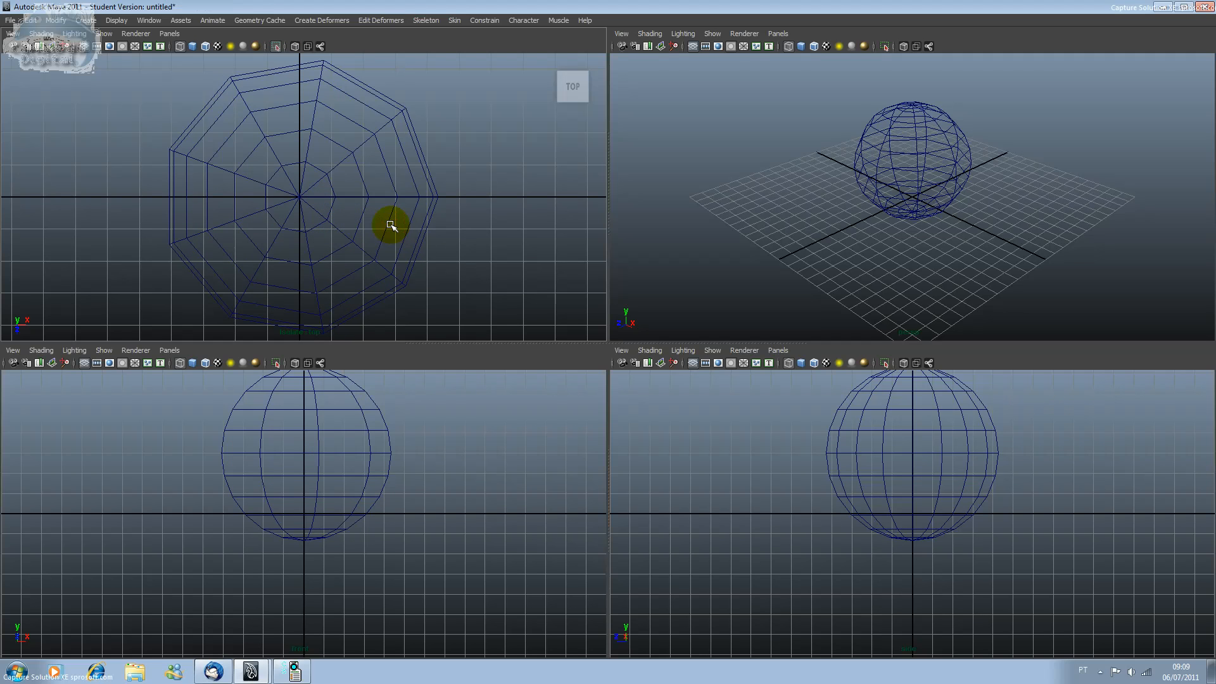
{"action": "left_click", "coordinate": [390, 225]}
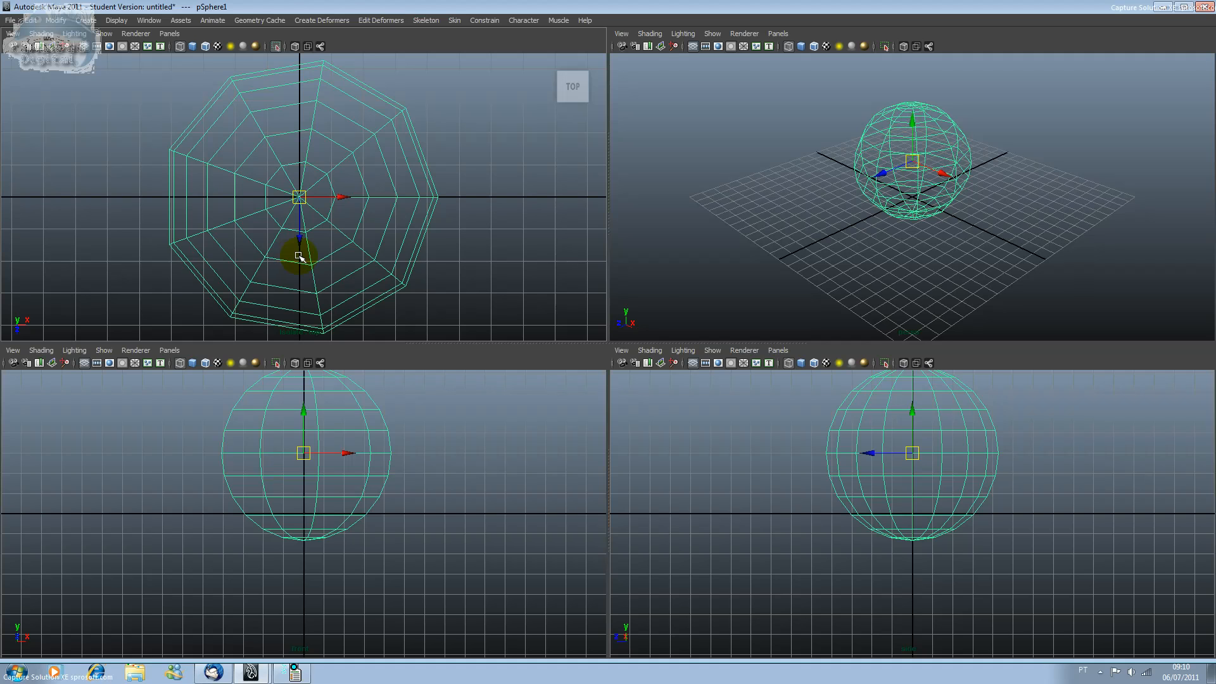
{"action": "key", "text": "ctrl+a"}
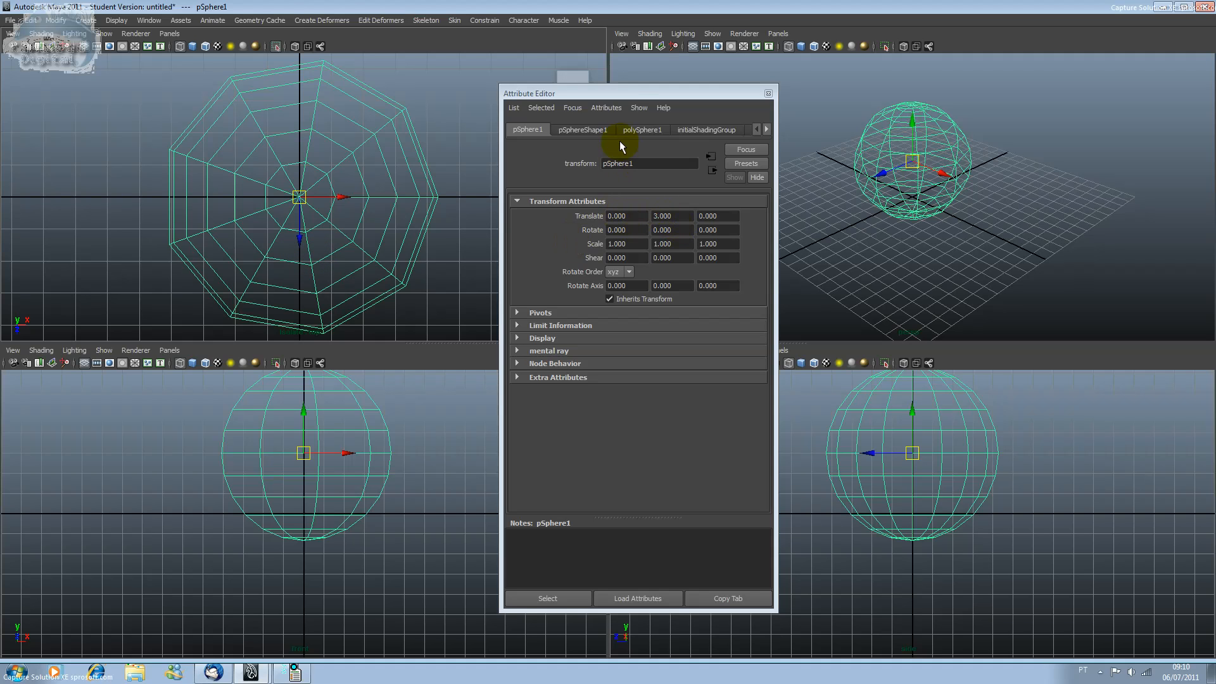
{"action": "left_click_drag", "start_coordinate": [636, 90], "coordinate": [648, 90]}
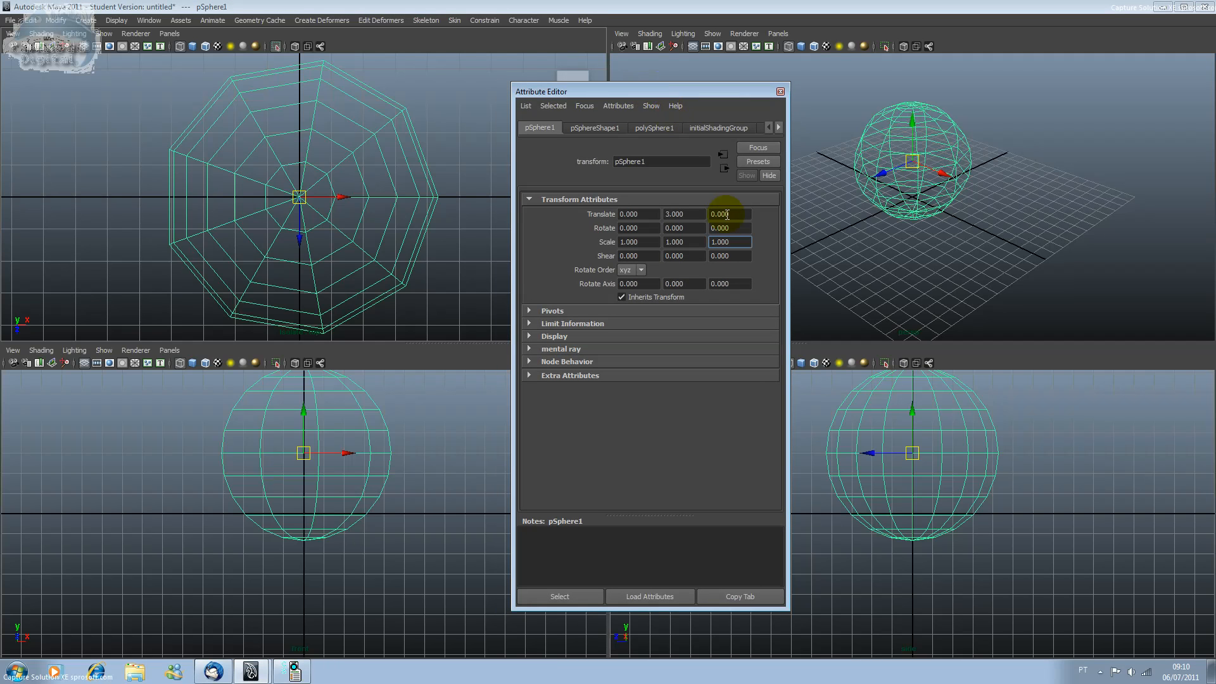
- Examine the Tessellation Attributes, Mesh Component Display and Mesh Controls sections of the sphere's shape node
{"action": "left_click", "coordinate": [601, 131]}
{"action": "left_click", "coordinate": [539, 200]}
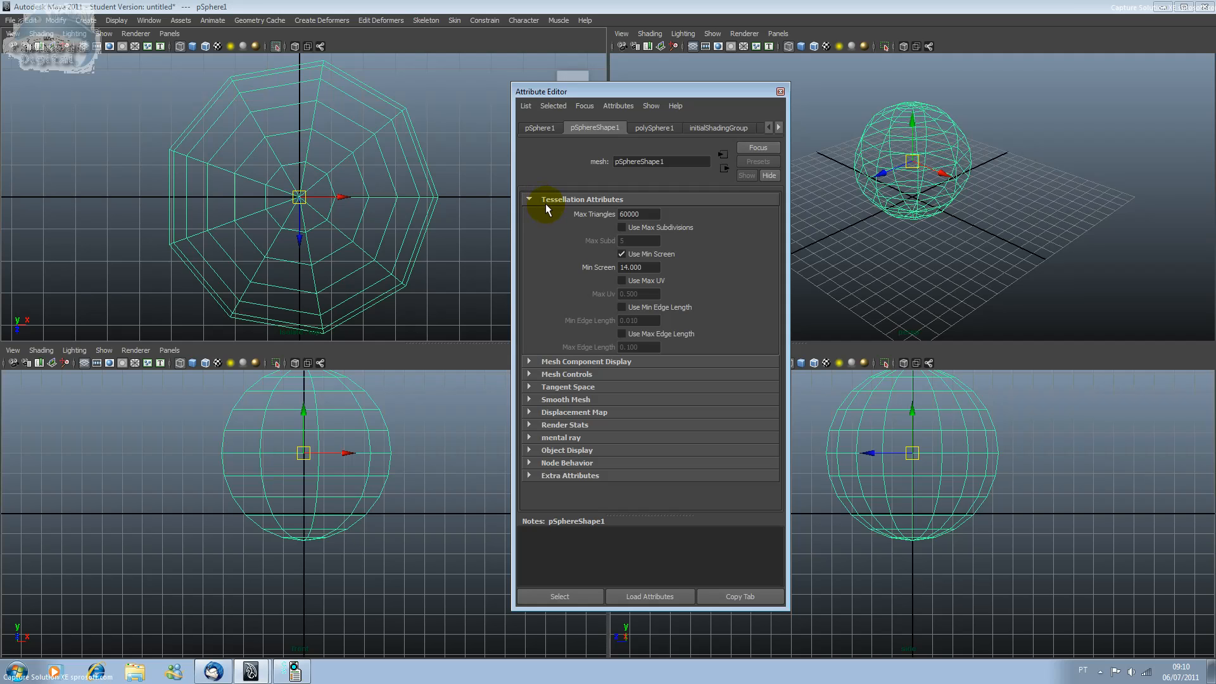
{"action": "left_click", "coordinate": [542, 200]}
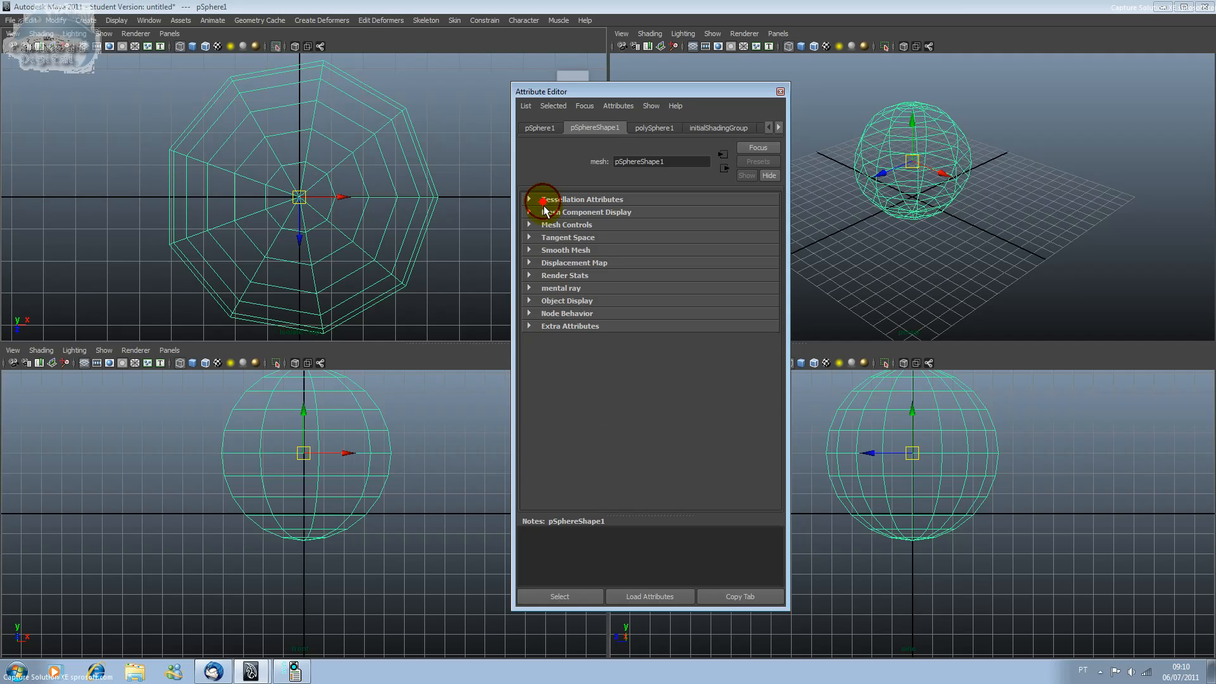
{"action": "left_click", "coordinate": [547, 213]}
{"action": "left_click", "coordinate": [548, 213]}
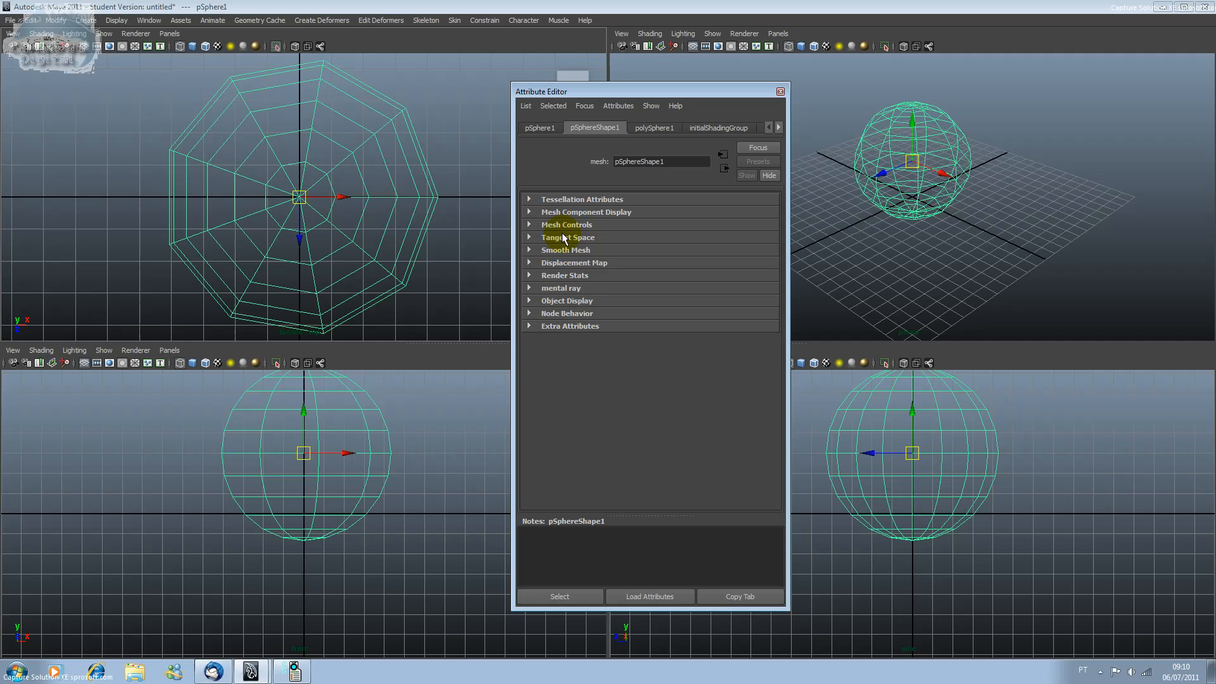
{"action": "left_click", "coordinate": [561, 226]}
{"action": "left_click", "coordinate": [561, 226]}
{"action": "left_click", "coordinate": [561, 226]}
{"action": "left_click", "coordinate": [561, 226]}
- Compare the sphere's polySphere1 creation attributes with its shape node, looking into Mesh Component Display, Displacement Map and mental ray
{"action": "left_click", "coordinate": [642, 127]}
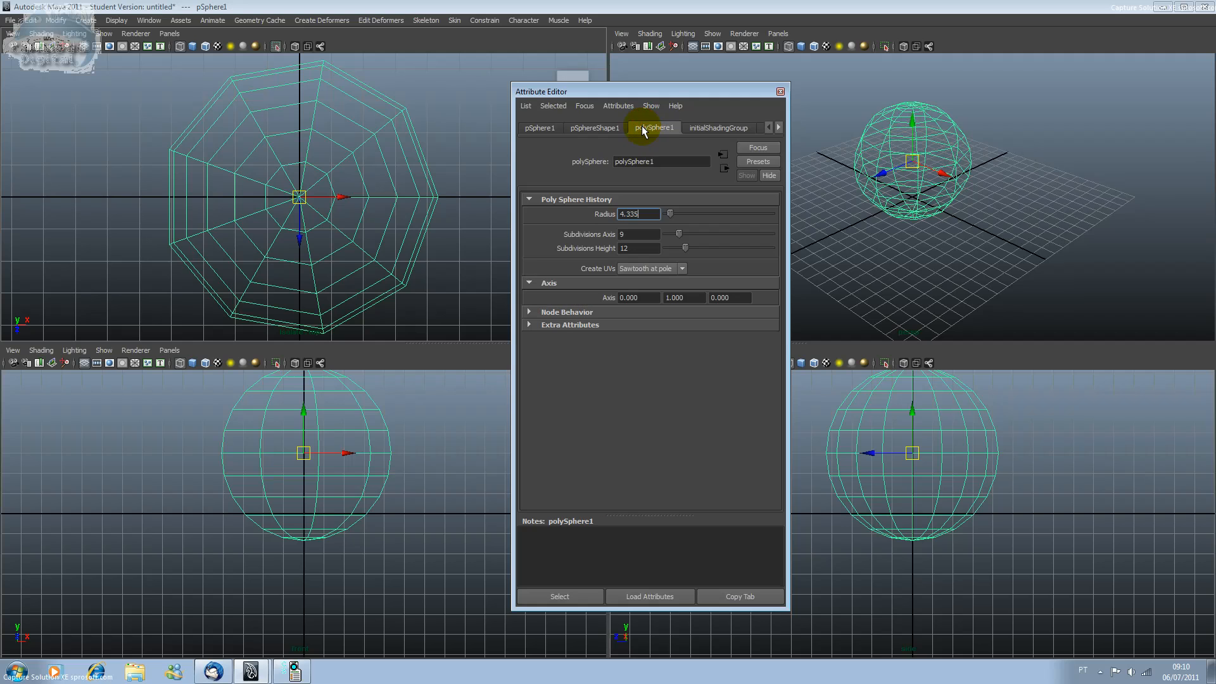
{"action": "left_click", "coordinate": [606, 129]}
{"action": "left_click", "coordinate": [646, 128]}
{"action": "left_click", "coordinate": [599, 128]}
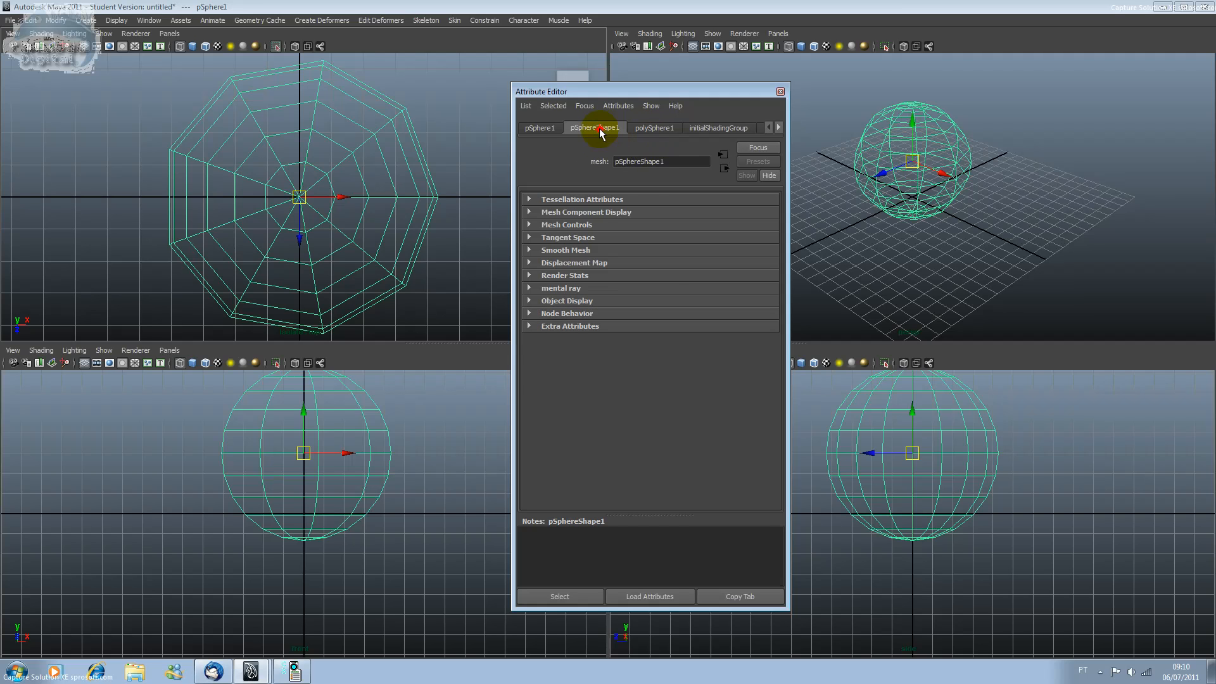
{"action": "left_click", "coordinate": [598, 211]}
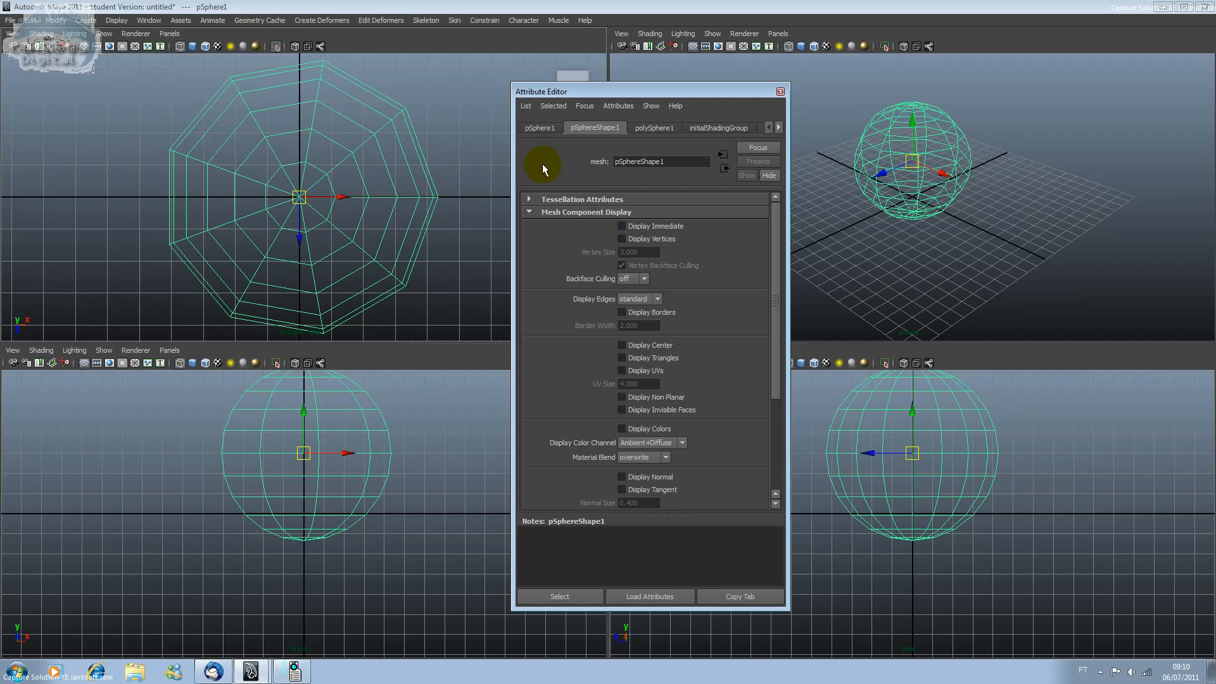
{"action": "left_click", "coordinate": [552, 212]}
{"action": "left_click", "coordinate": [568, 263]}
{"action": "left_click", "coordinate": [567, 262]}
{"action": "left_click", "coordinate": [575, 289]}
{"action": "left_click", "coordinate": [575, 290]}
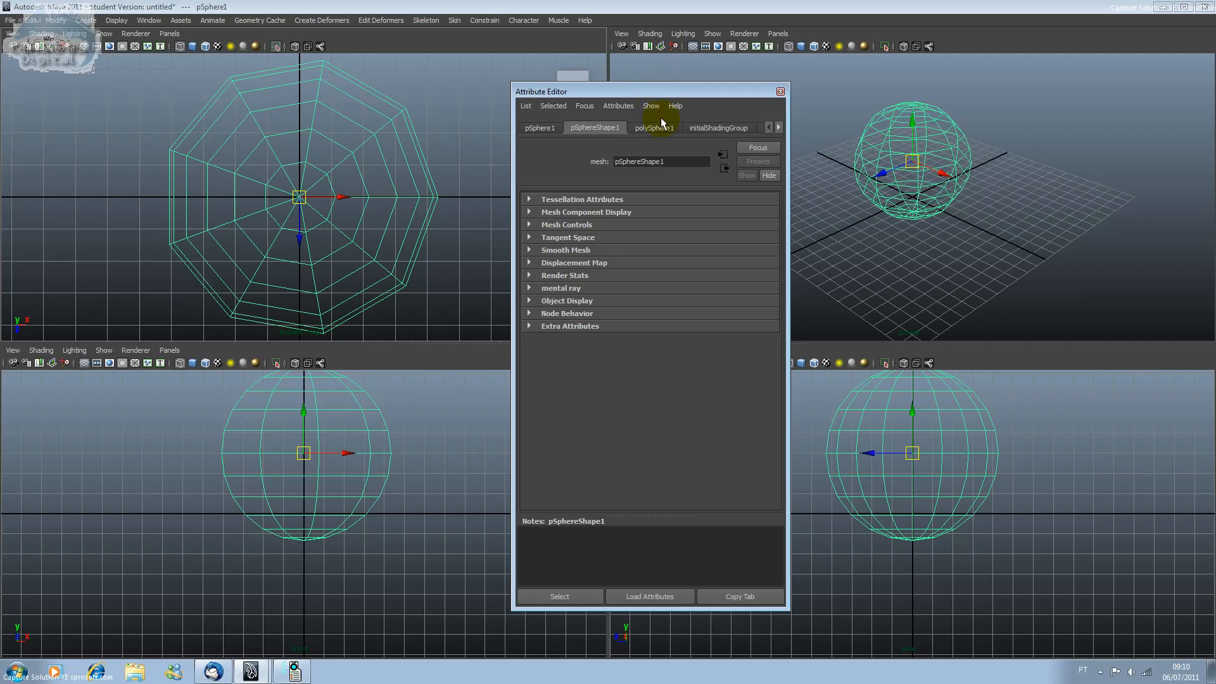
- Reduce the radius in the sphere's creation attributes freehand to about 4.2
{"action": "left_click_drag", "start_coordinate": [666, 97], "coordinate": [669, 117]}
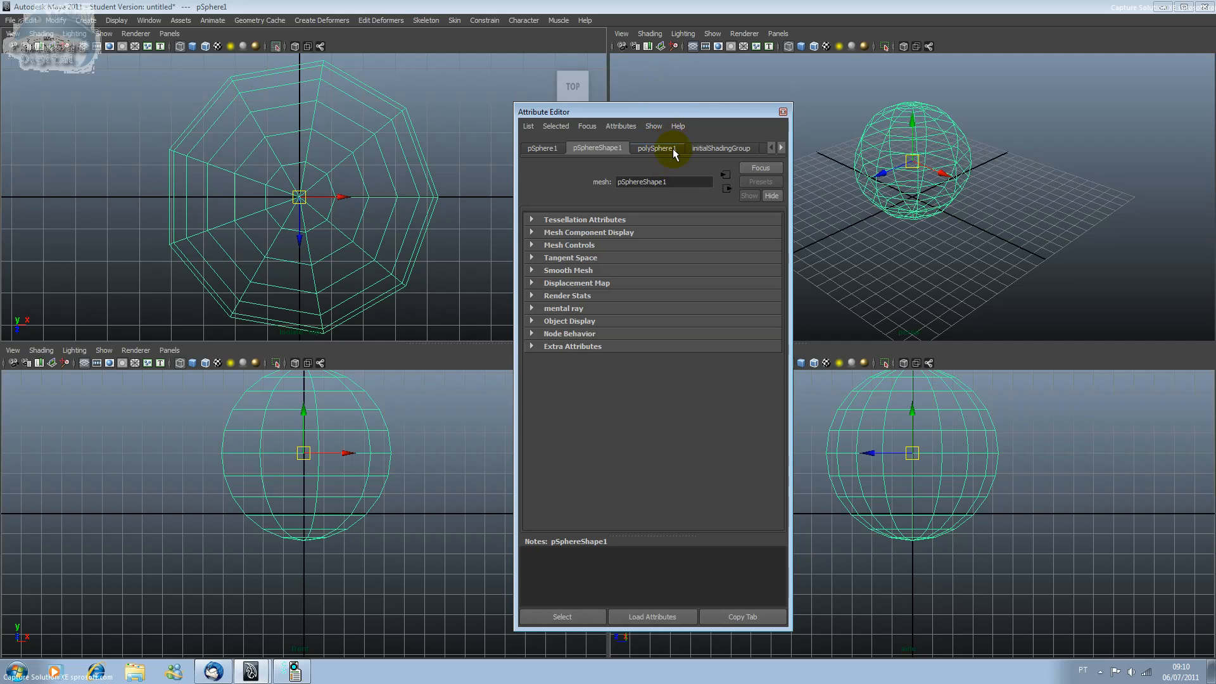
{"action": "left_click", "coordinate": [671, 150]}
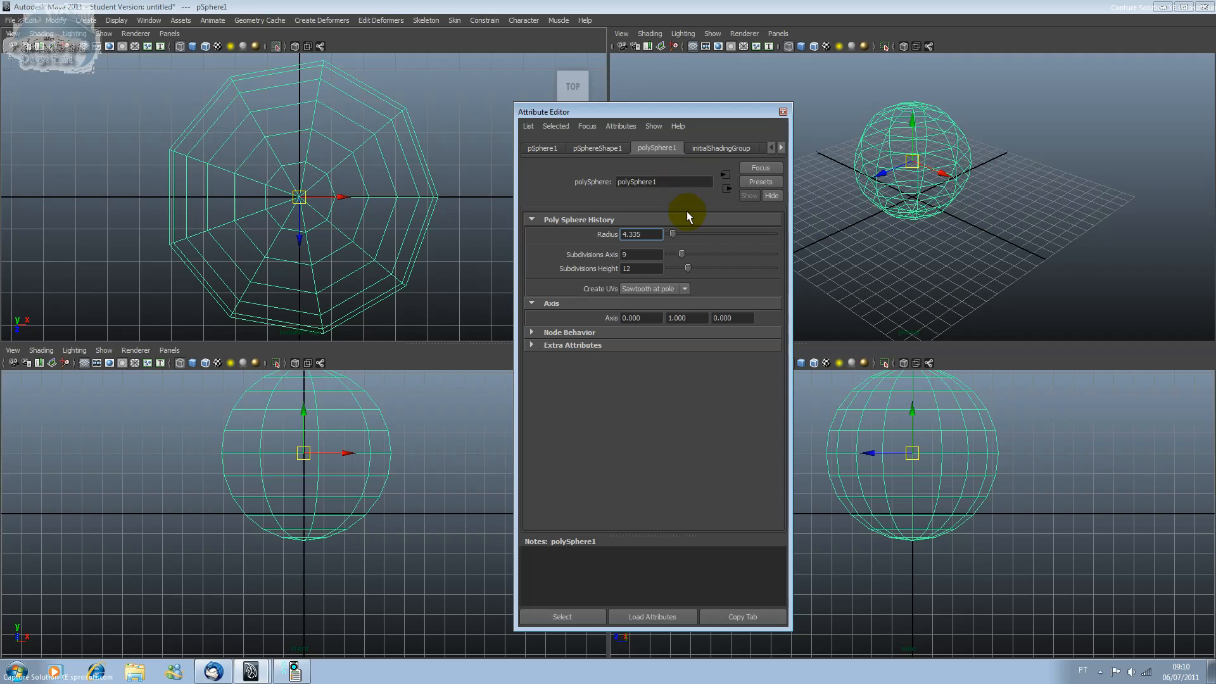
{"action": "left_click_drag", "start_coordinate": [673, 235], "coordinate": [674, 243]}
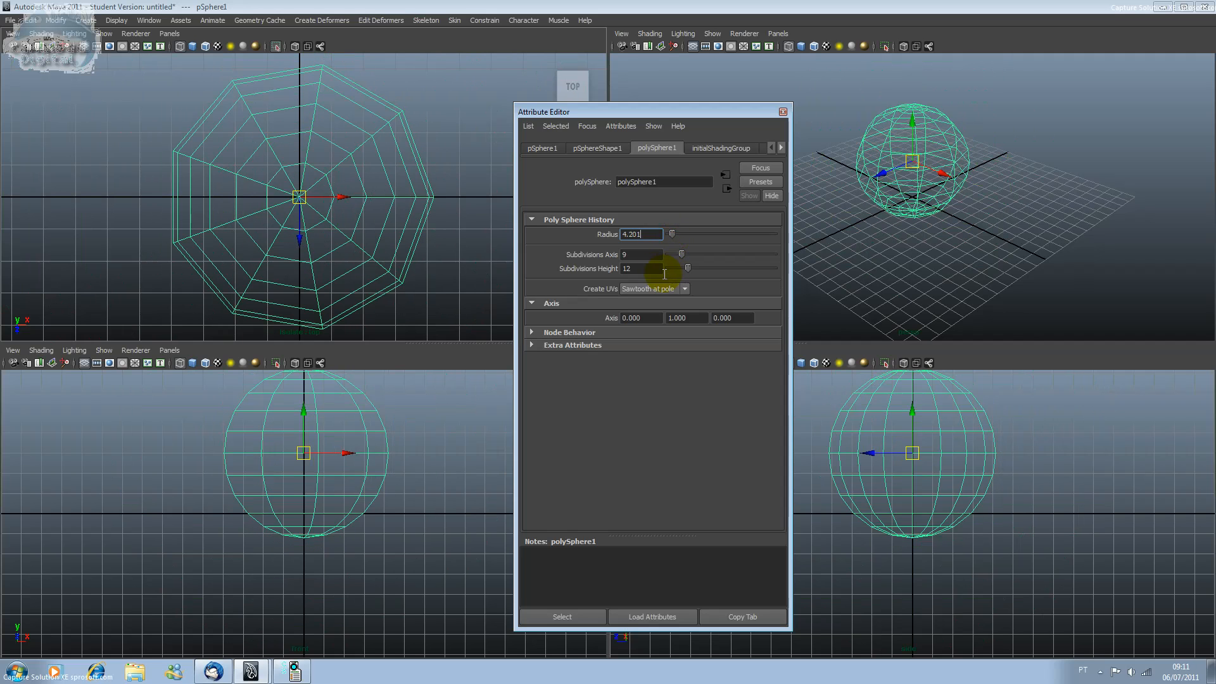
- Try 49 axis subdivisions on the sphere and reduce the value to 3
{"action": "double_click", "coordinate": [634, 260]}
{"action": "left_click_drag", "start_coordinate": [682, 253], "coordinate": [772, 257]}
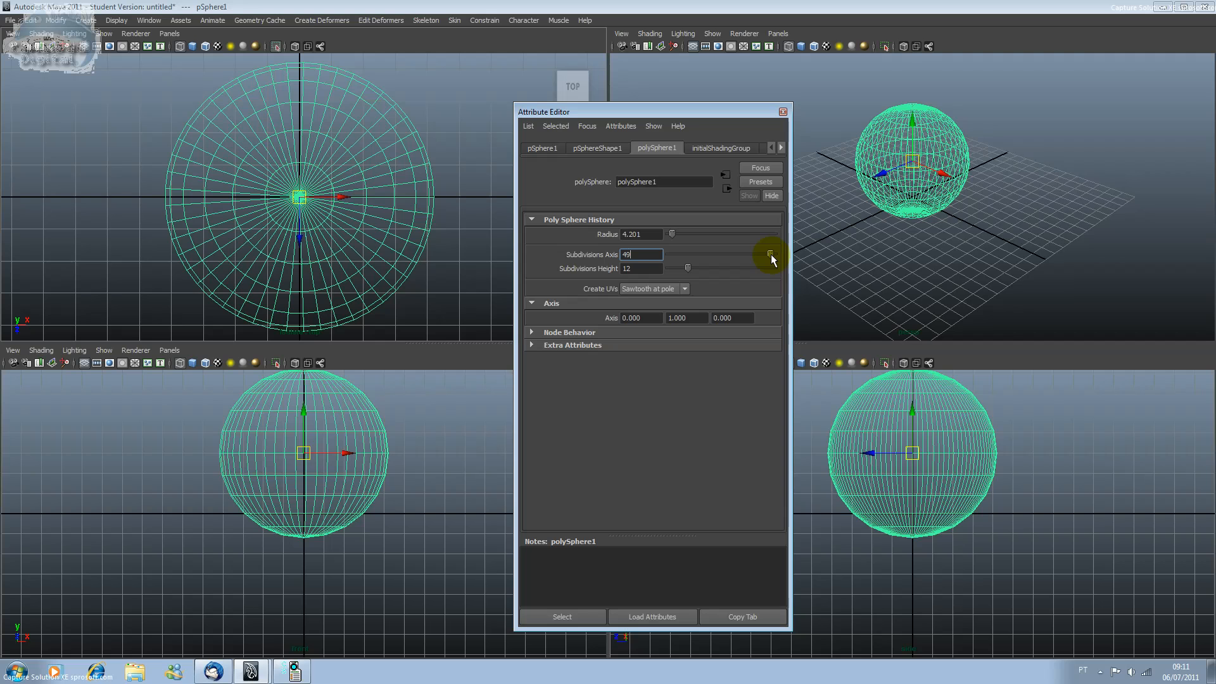
{"action": "left_click_drag", "start_coordinate": [771, 255], "coordinate": [658, 276]}
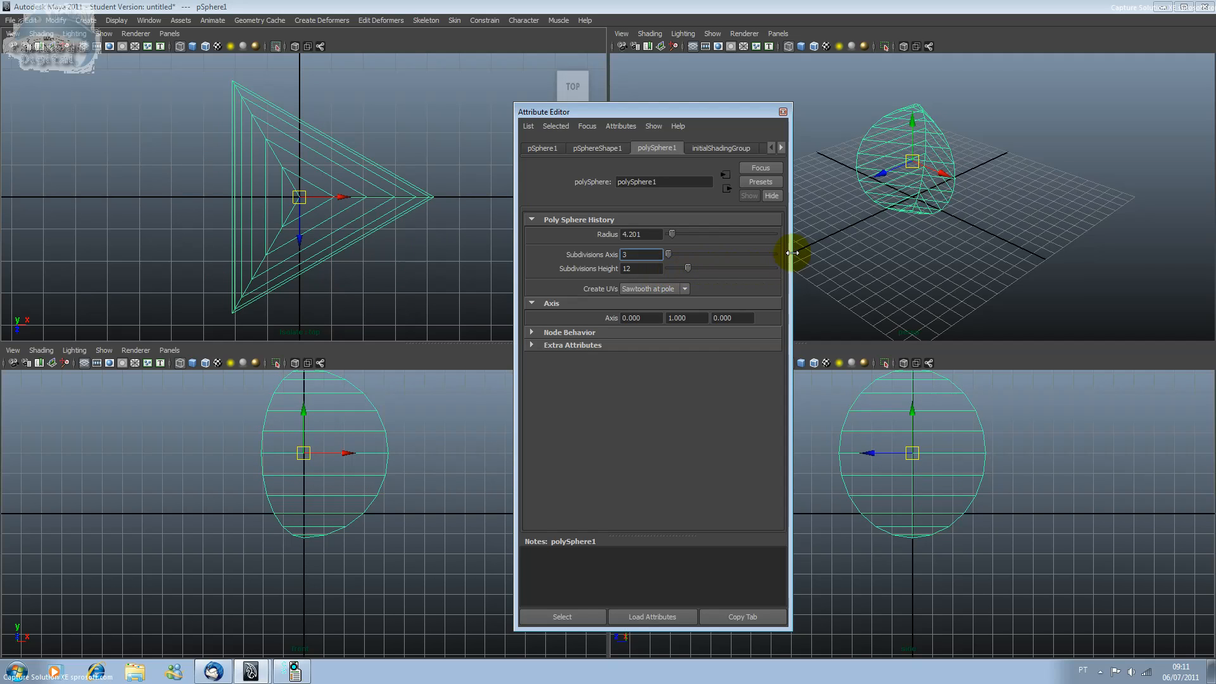
- Move the Attribute Editor aside, deselect the sphere and examine its three-sided shape from a higher angle in the perspective view
{"action": "left_click_drag", "start_coordinate": [642, 118], "coordinate": [436, 103]}
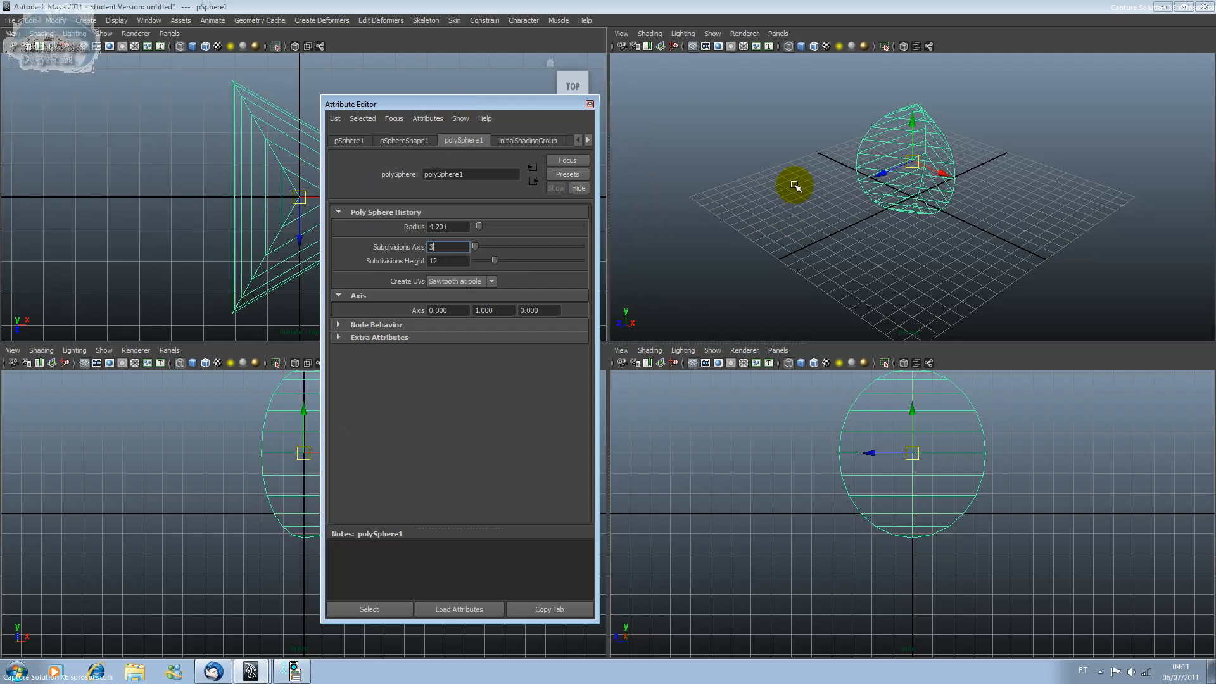
{"action": "left_click", "coordinate": [786, 185]}
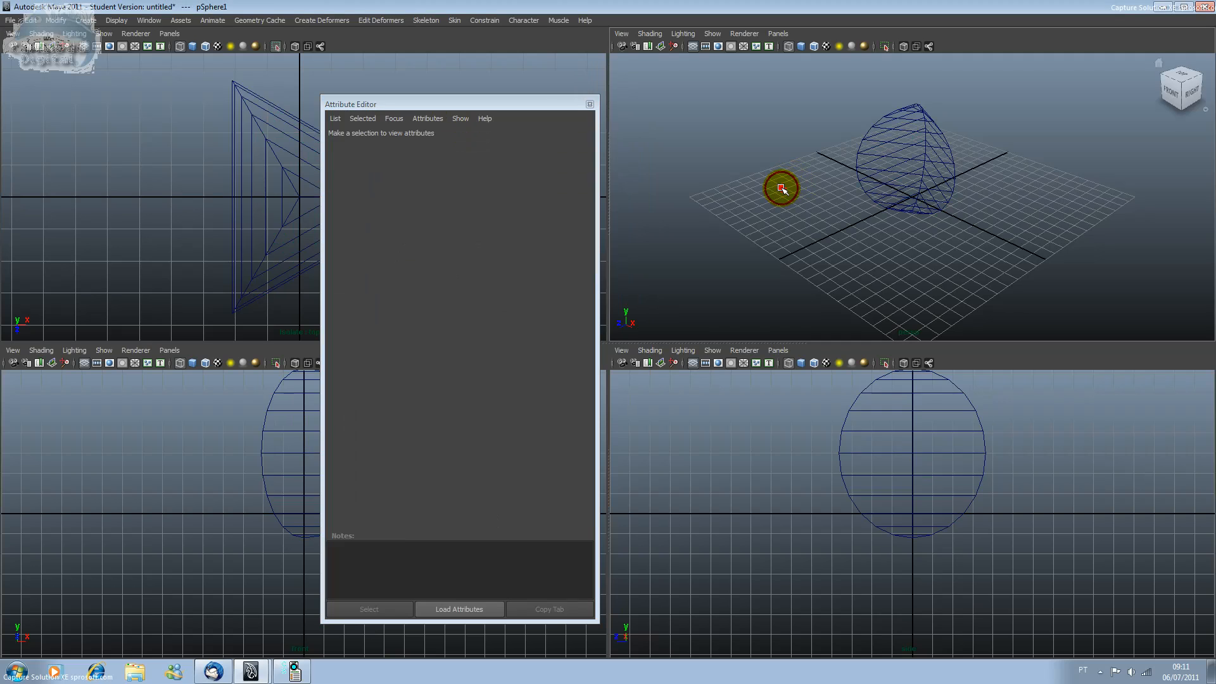
{"action": "left_click", "coordinate": [796, 207]}
{"action": "key", "text": "ctrl+z"}
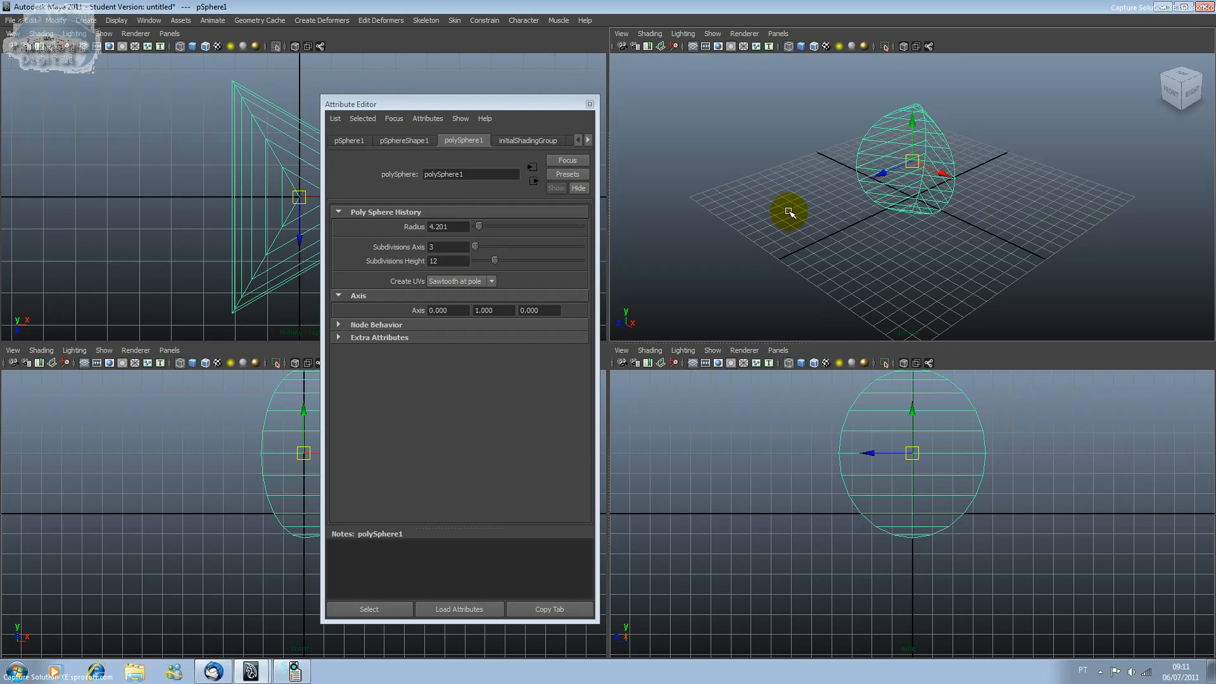
{"action": "left_click", "coordinate": [791, 218]}
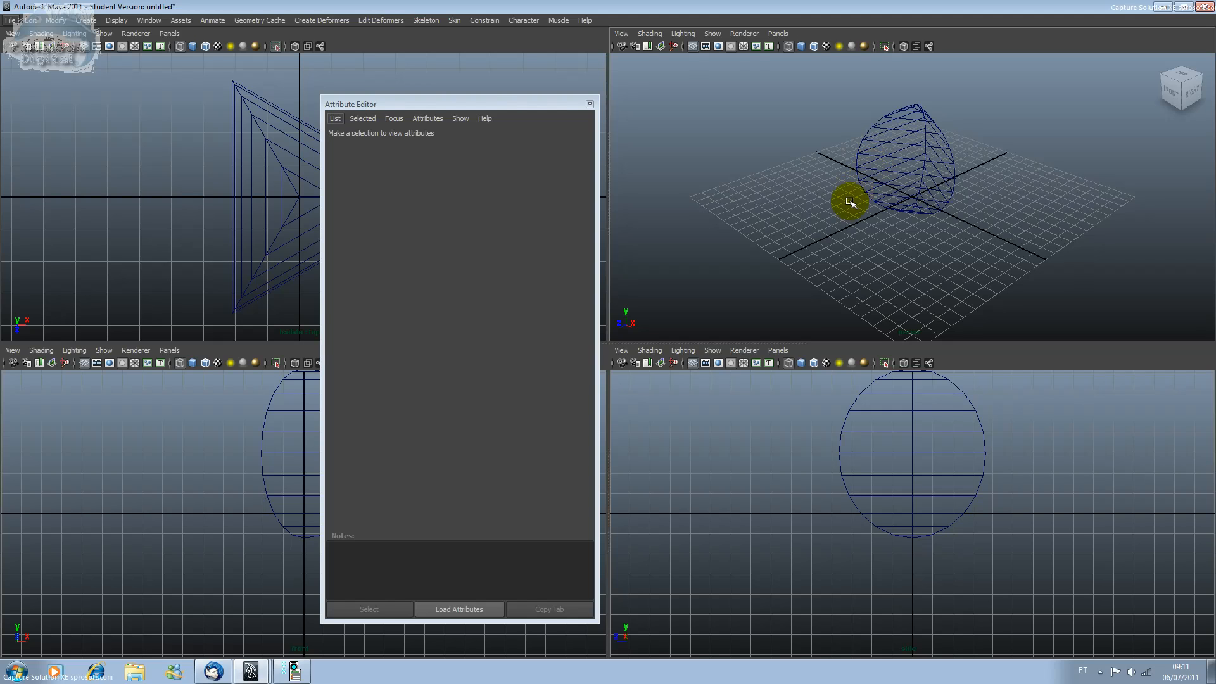
{"action": "left_click", "coordinate": [821, 232]}
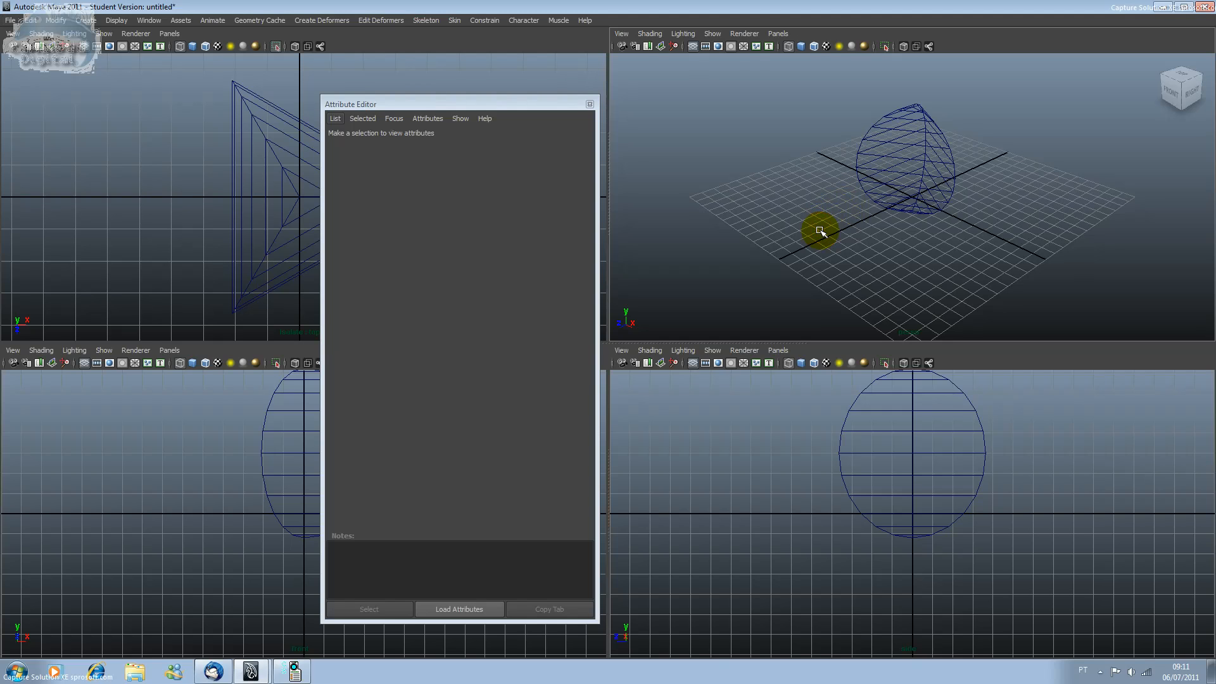
{"action": "left_click_drag", "start_coordinate": [821, 231], "coordinate": [846, 260], "text": "alt"}
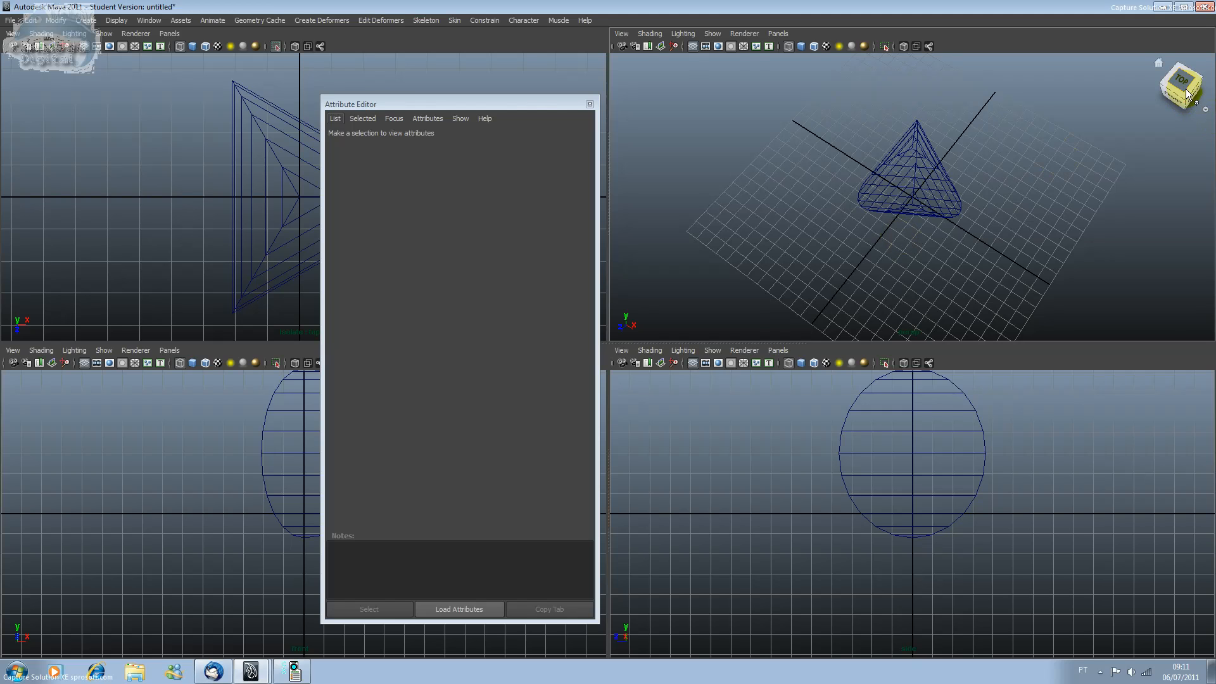
- Reselect the sphere in the perspective view, reduce its height subdivisions to 3 and examine the shape from behind
{"action": "mouse_move", "coordinate": [1184, 100]}
{"action": "left_mouse_down"}
{"action": "mouse_move", "coordinate": [1184, 75]}
{"action": "mouse_move", "coordinate": [1189, 91]}
{"action": "mouse_move", "coordinate": [1172, 83]}
{"action": "left_mouse_up"}
{"action": "left_click_drag", "start_coordinate": [1040, 85], "coordinate": [1011, 87], "text": "alt"}
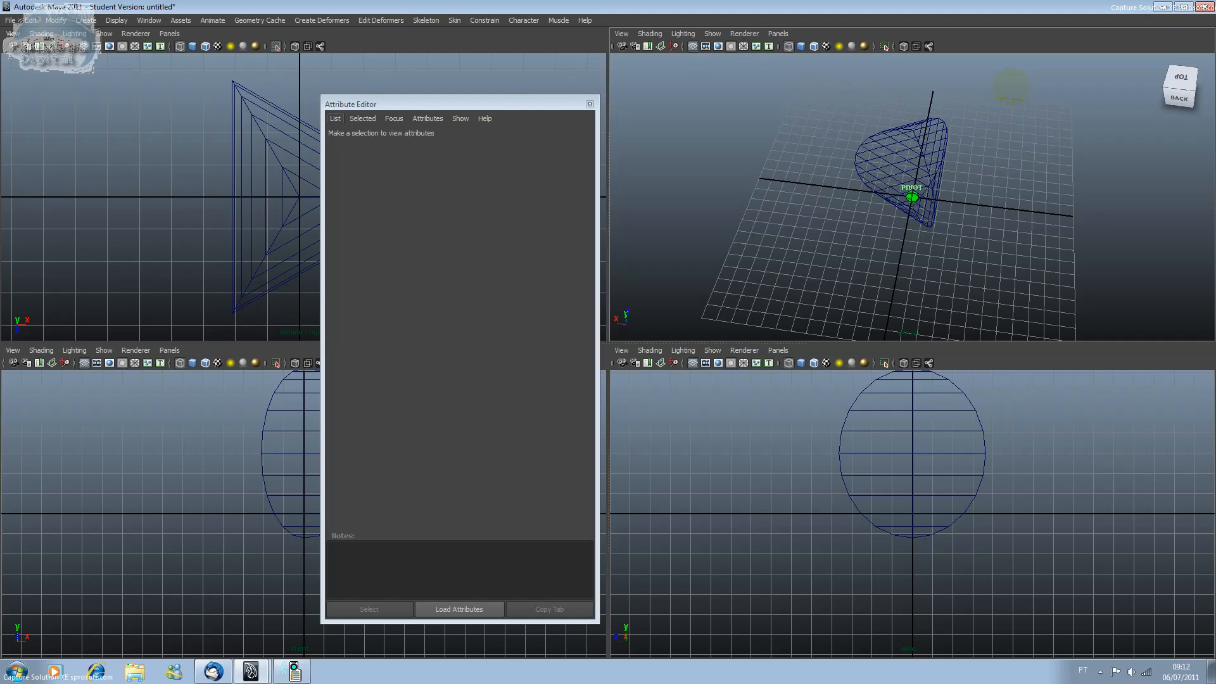
{"action": "left_click", "coordinate": [917, 153]}
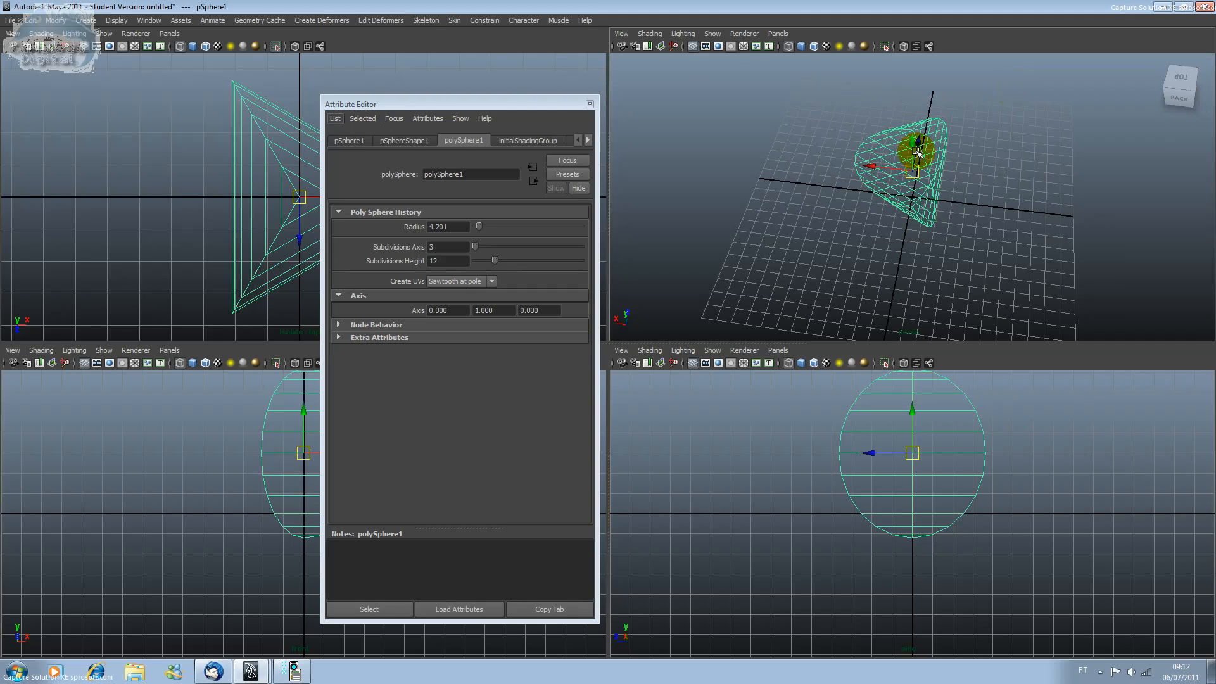
{"action": "left_click_drag", "start_coordinate": [388, 105], "coordinate": [521, 98]}
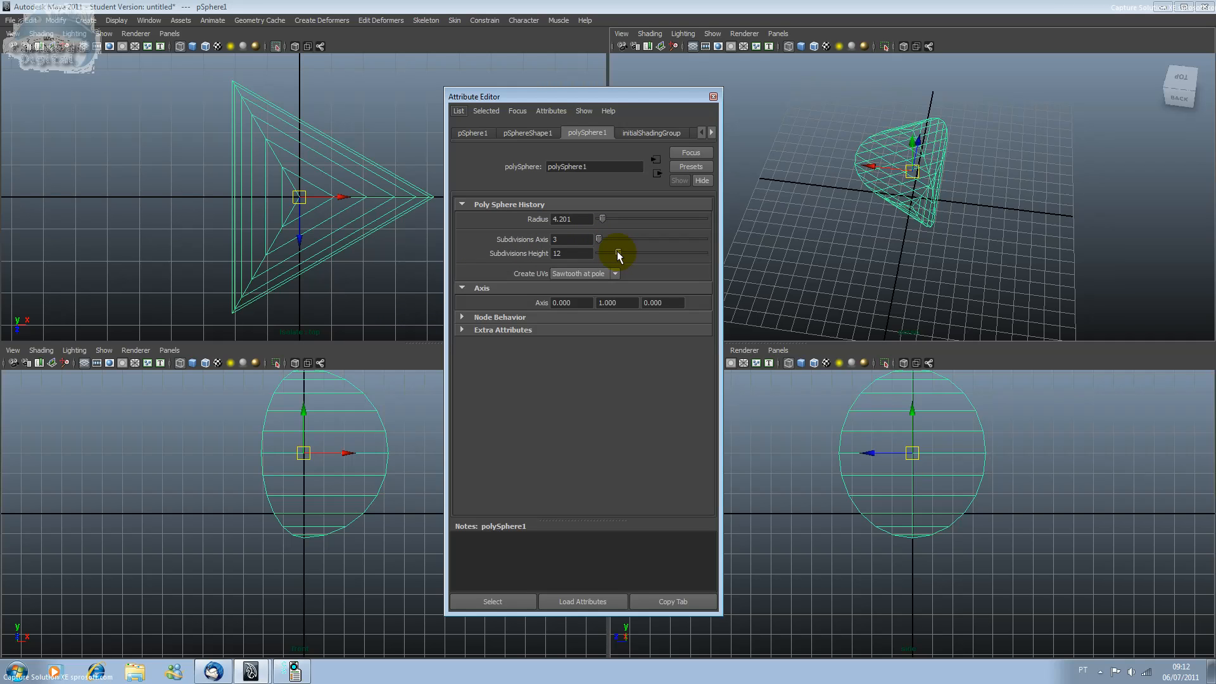
{"action": "left_click_drag", "start_coordinate": [617, 252], "coordinate": [598, 261]}
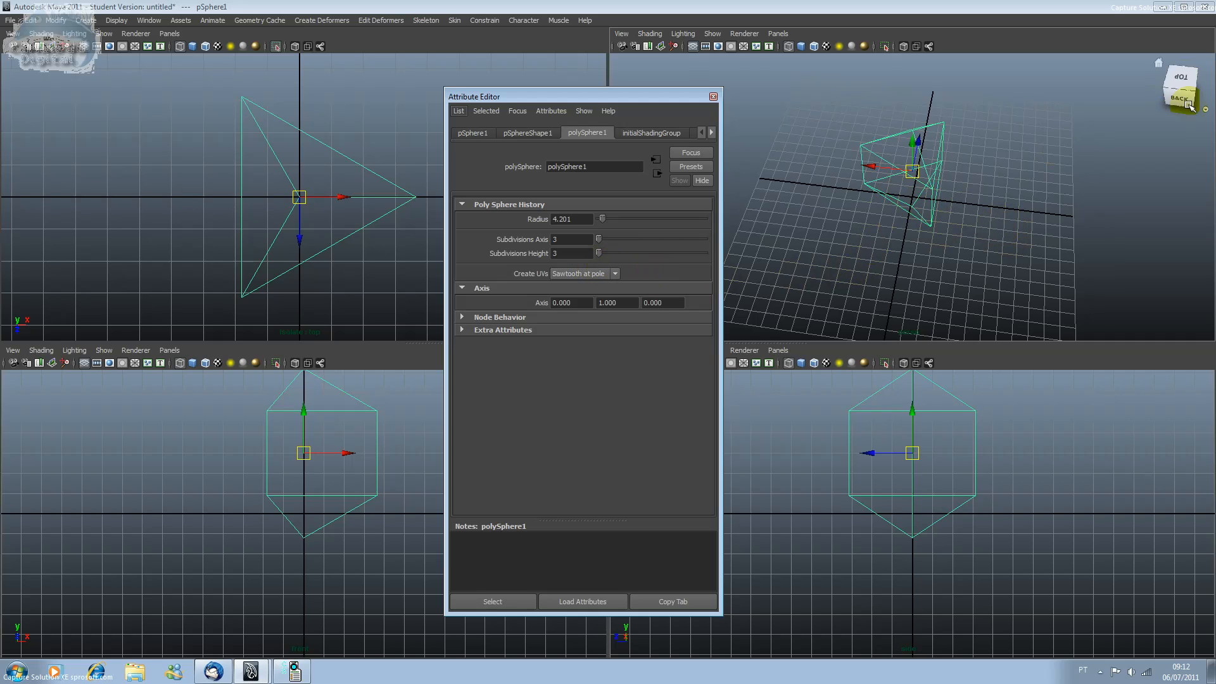
{"action": "mouse_move", "coordinate": [1194, 94]}
{"action": "left_mouse_down"}
{"action": "mouse_move", "coordinate": [1175, 62]}
{"action": "mouse_move", "coordinate": [1121, 89]}
{"action": "mouse_move", "coordinate": [1066, 61]}
{"action": "mouse_move", "coordinate": [795, 83]}
{"action": "left_mouse_up"}
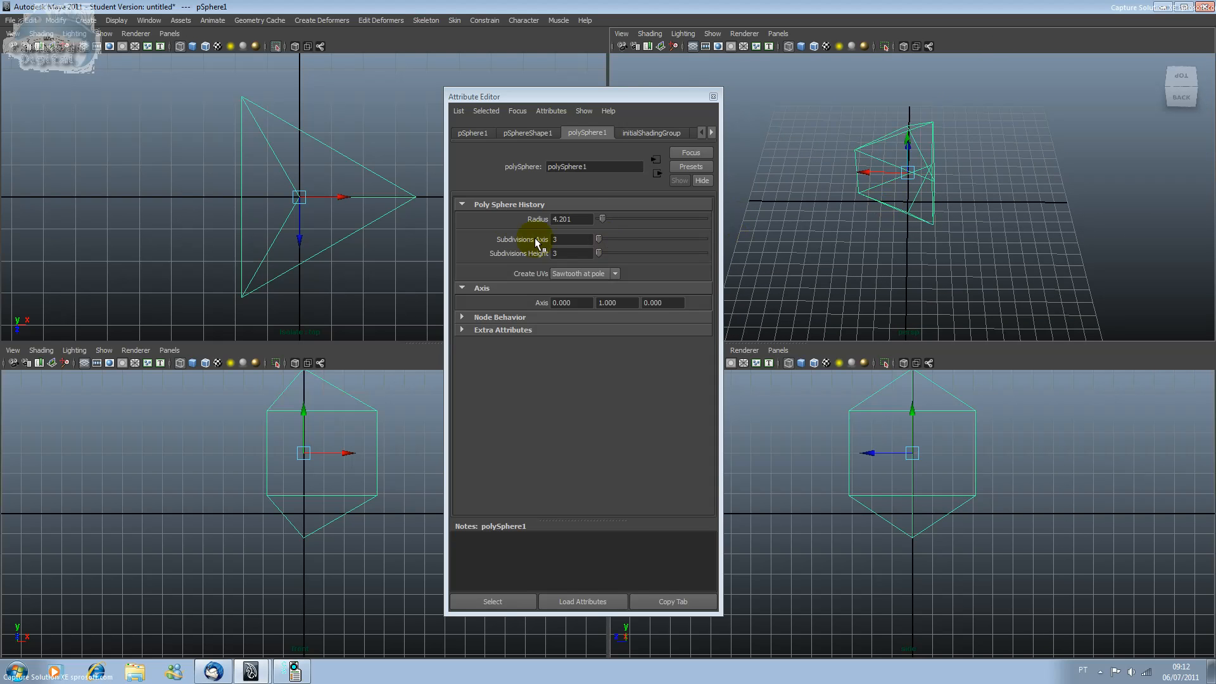
- Rename the sphere's creation node esfera and set both its axis and height subdivisions to 30
{"action": "double_click", "coordinate": [592, 166]}
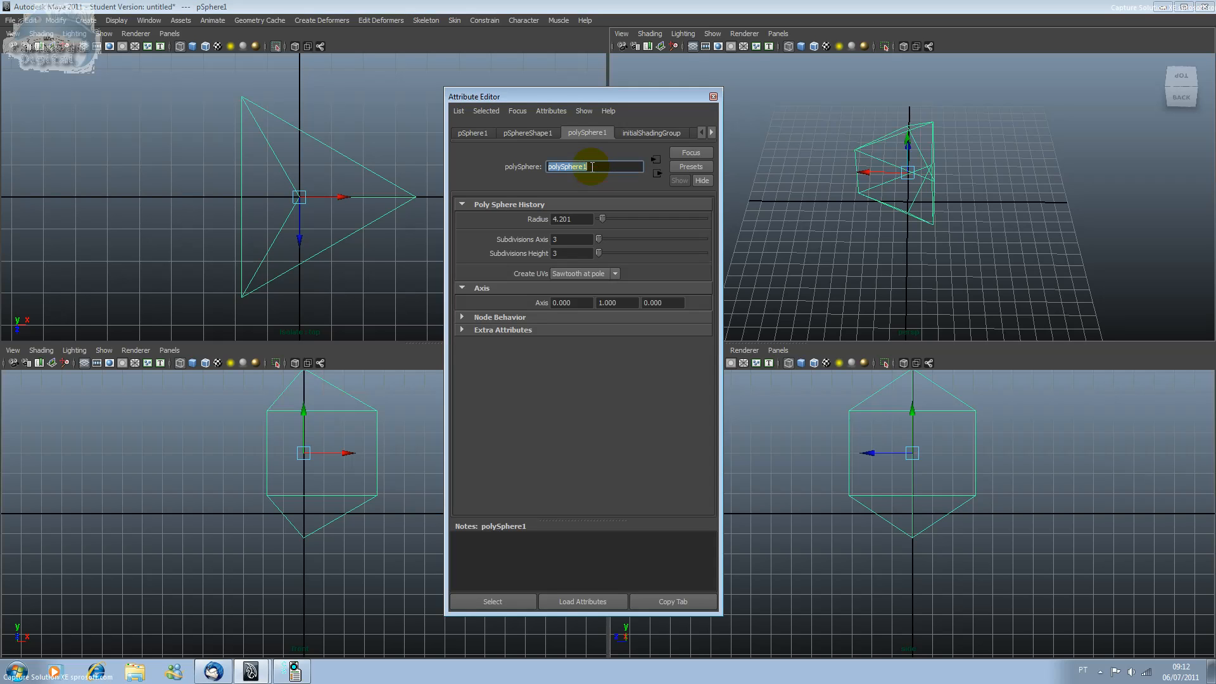
{"action": "type", "text": "esfera"}
{"action": "left_click", "coordinate": [583, 238]}
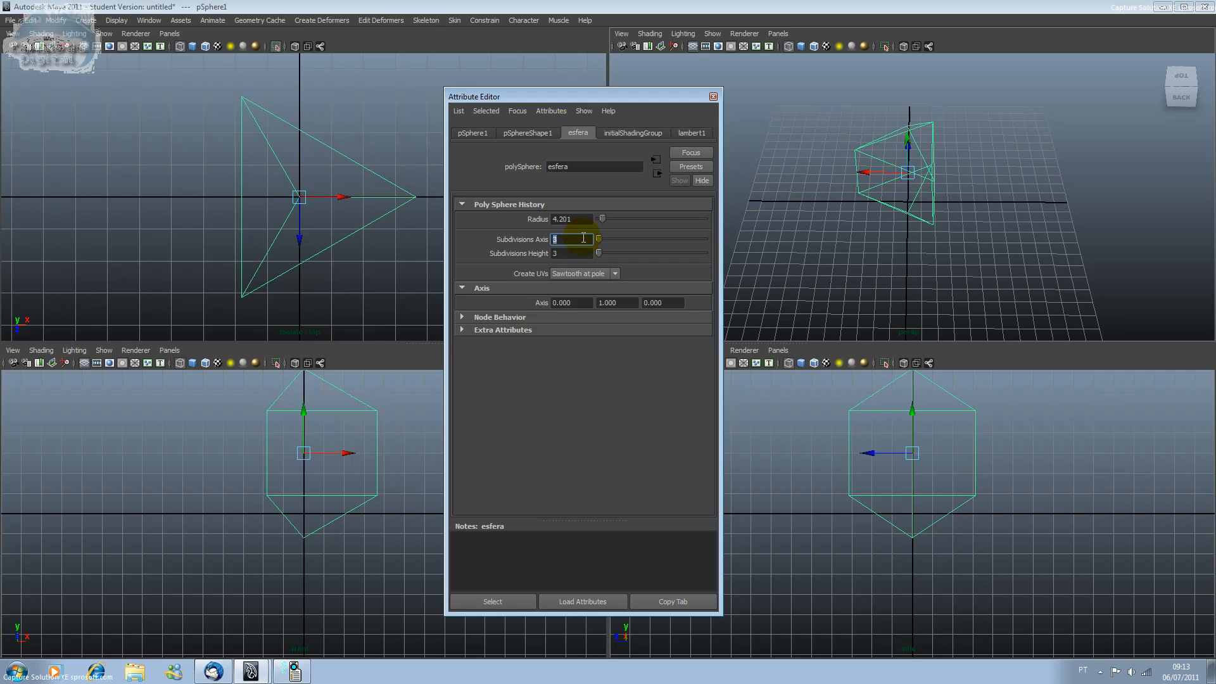
{"action": "type", "text": "30"}
{"action": "key", "text": "Return"}
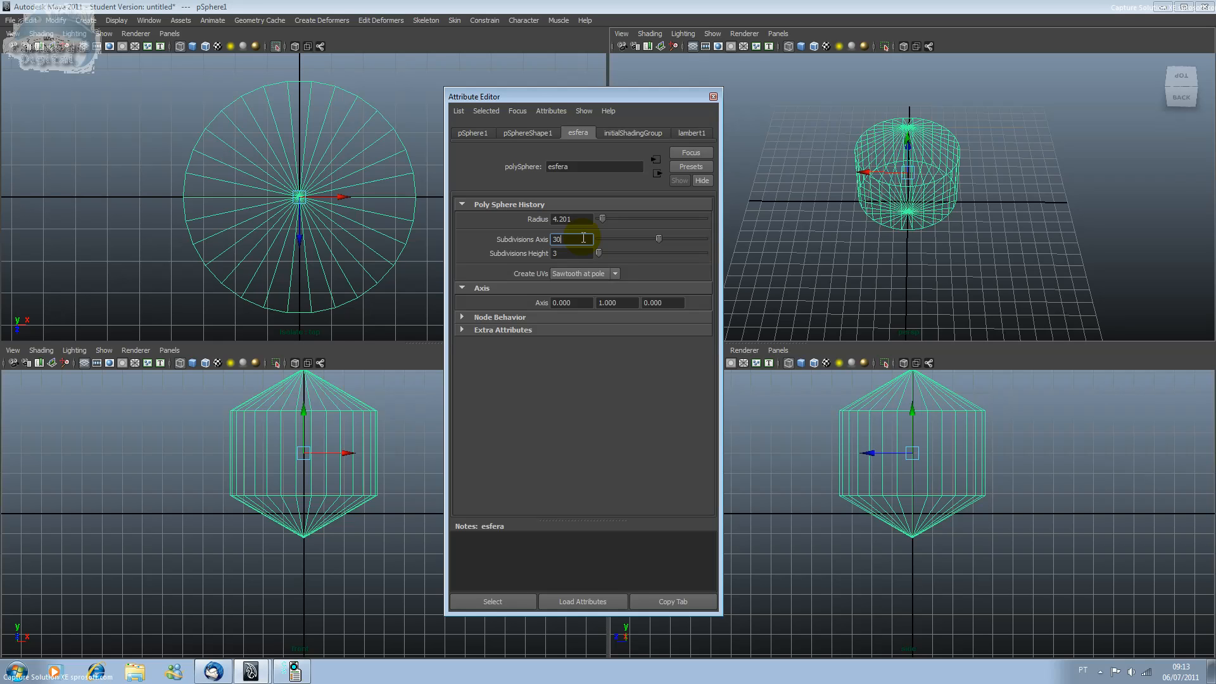
{"action": "key", "text": "Tab"}
{"action": "type", "text": "30"}
{"action": "key", "text": "Return"}
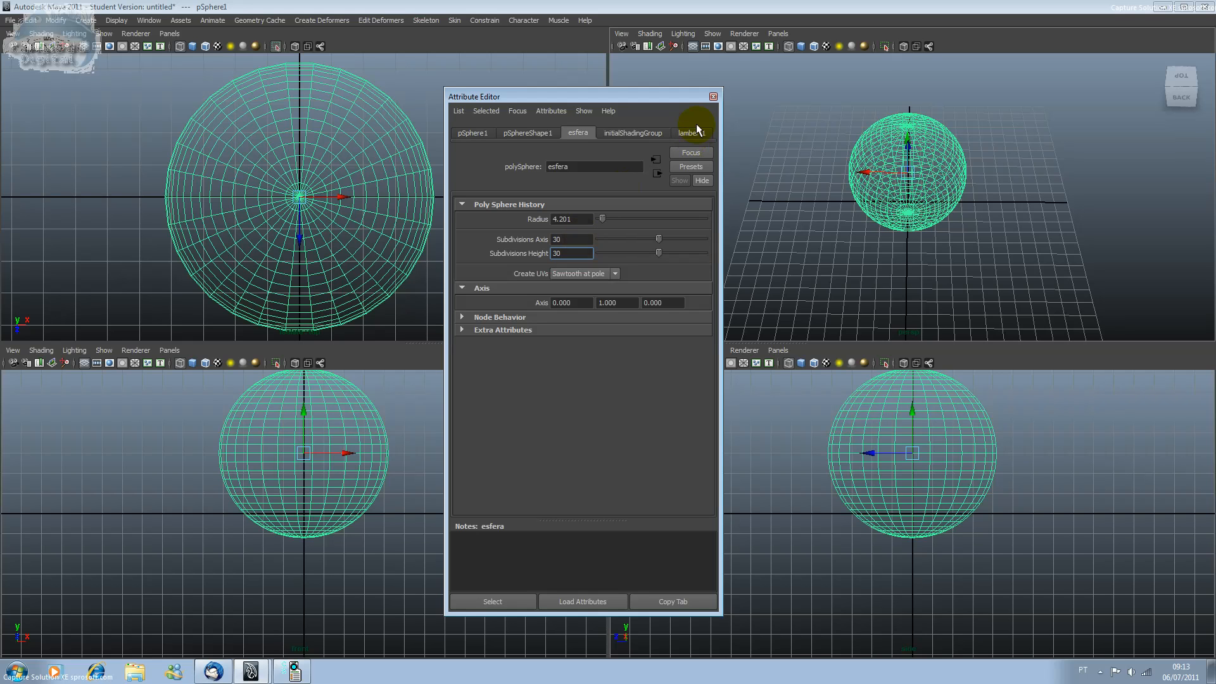
- Examine the denser sphere deselected and closer up in the perspective, side and front views, restoring its selection
{"action": "left_click_drag", "start_coordinate": [642, 101], "coordinate": [574, 123]}
{"action": "left_click", "coordinate": [780, 147]}
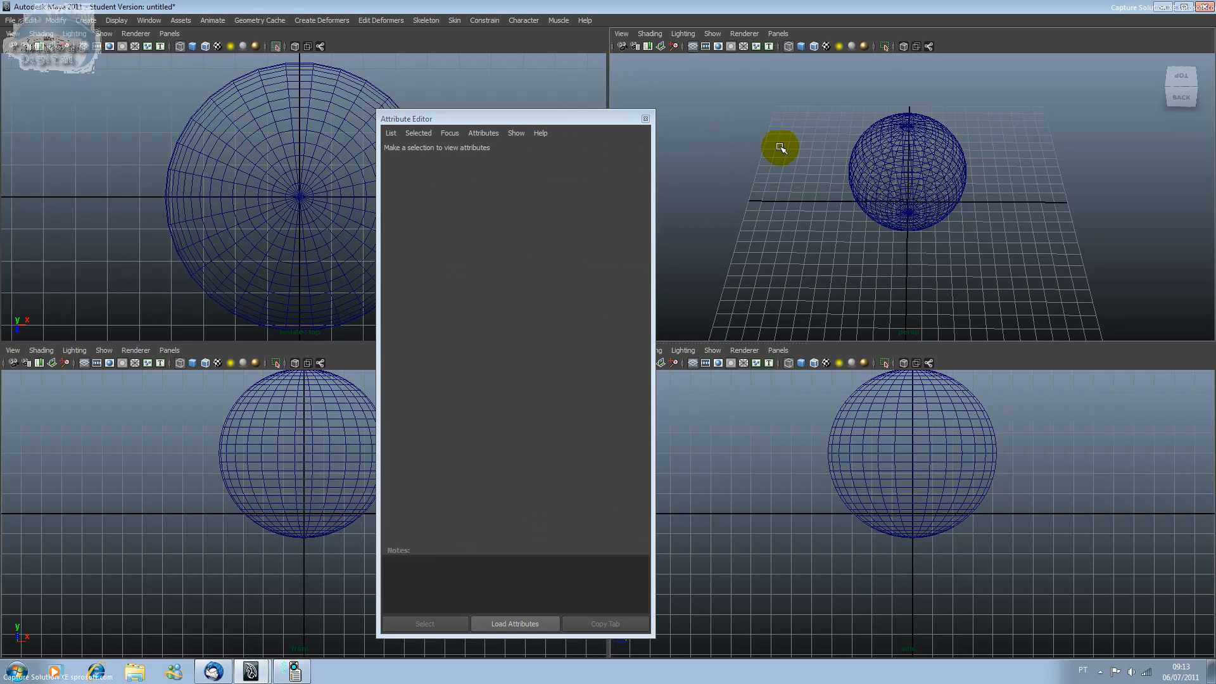
{"action": "scroll", "coordinate": [780, 147], "scroll_direction": "up", "scroll_amount": 3}
{"action": "left_click", "coordinate": [723, 495]}
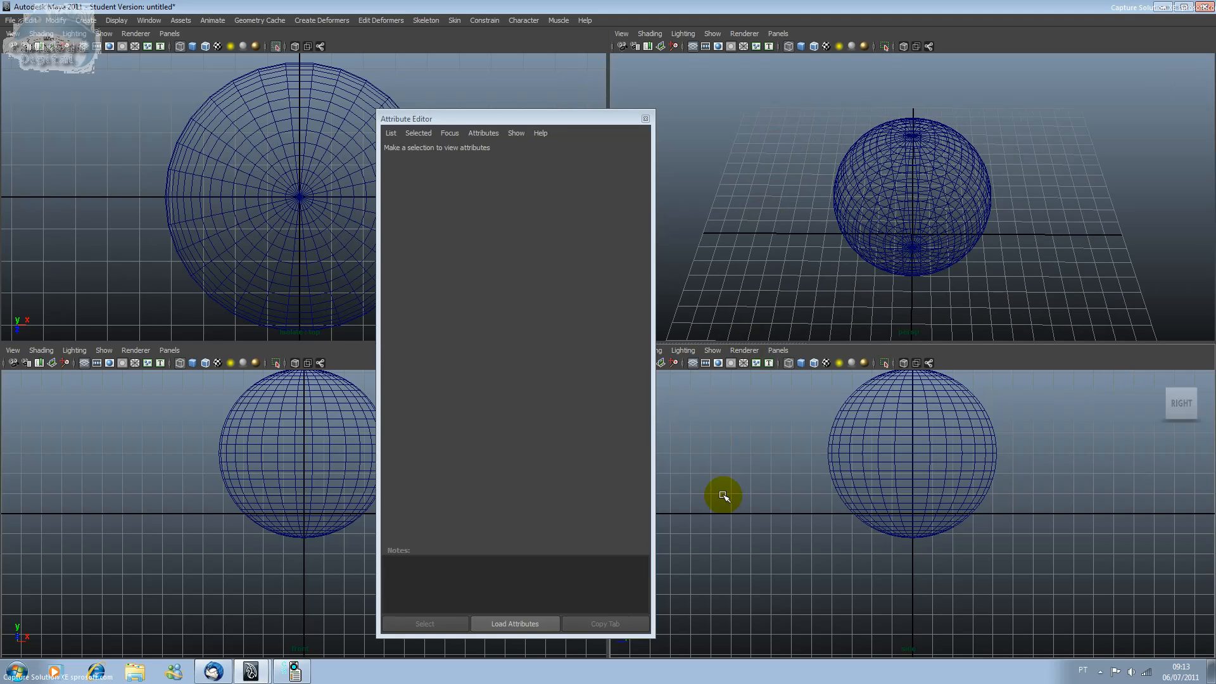
{"action": "key", "text": "ctrl+z"}
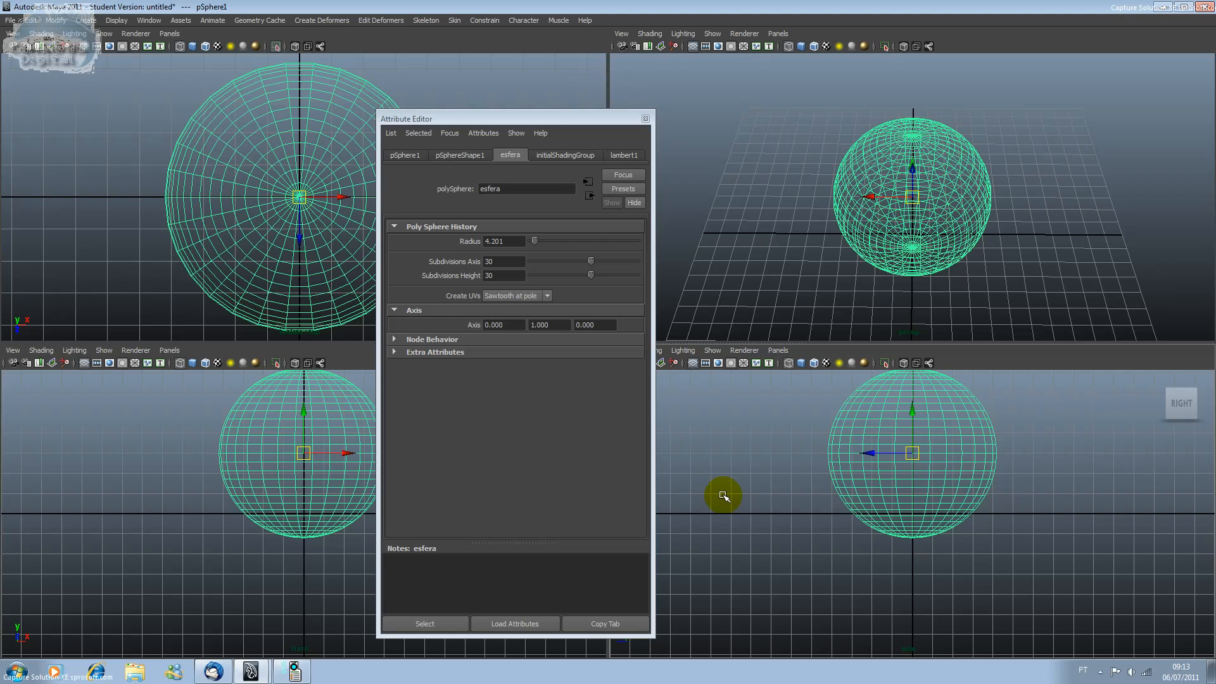
{"action": "scroll", "coordinate": [723, 495], "scroll_direction": "up", "scroll_amount": 3}
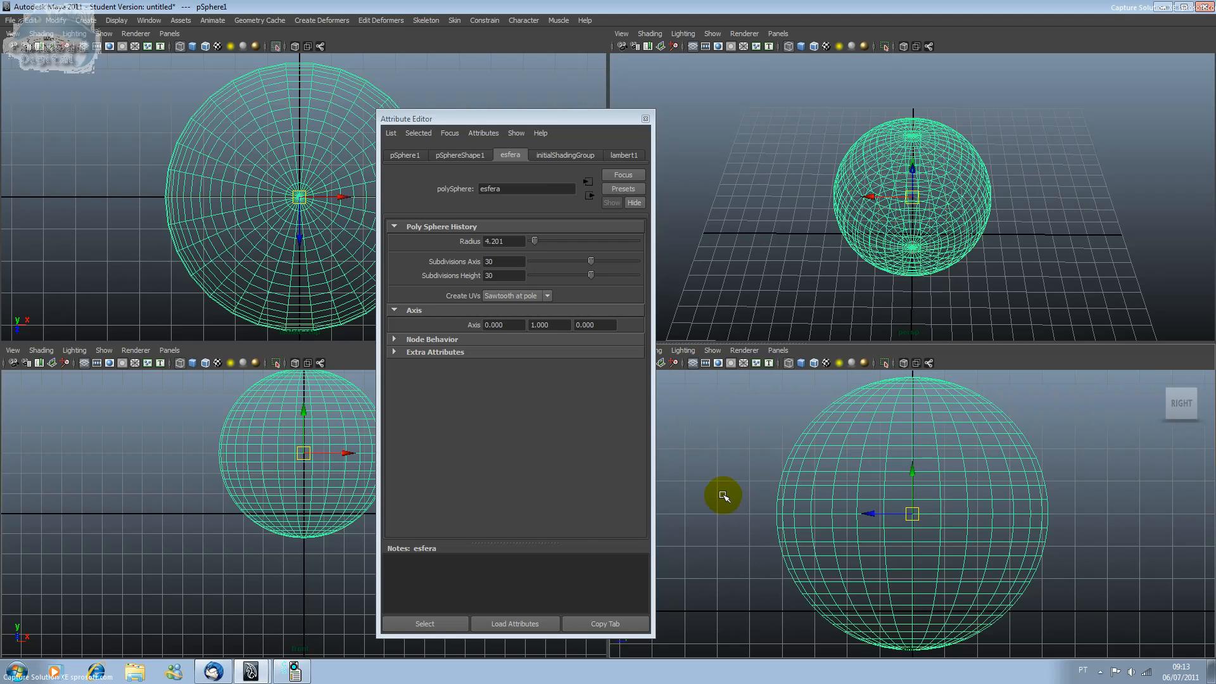
{"action": "left_click", "coordinate": [62, 528]}
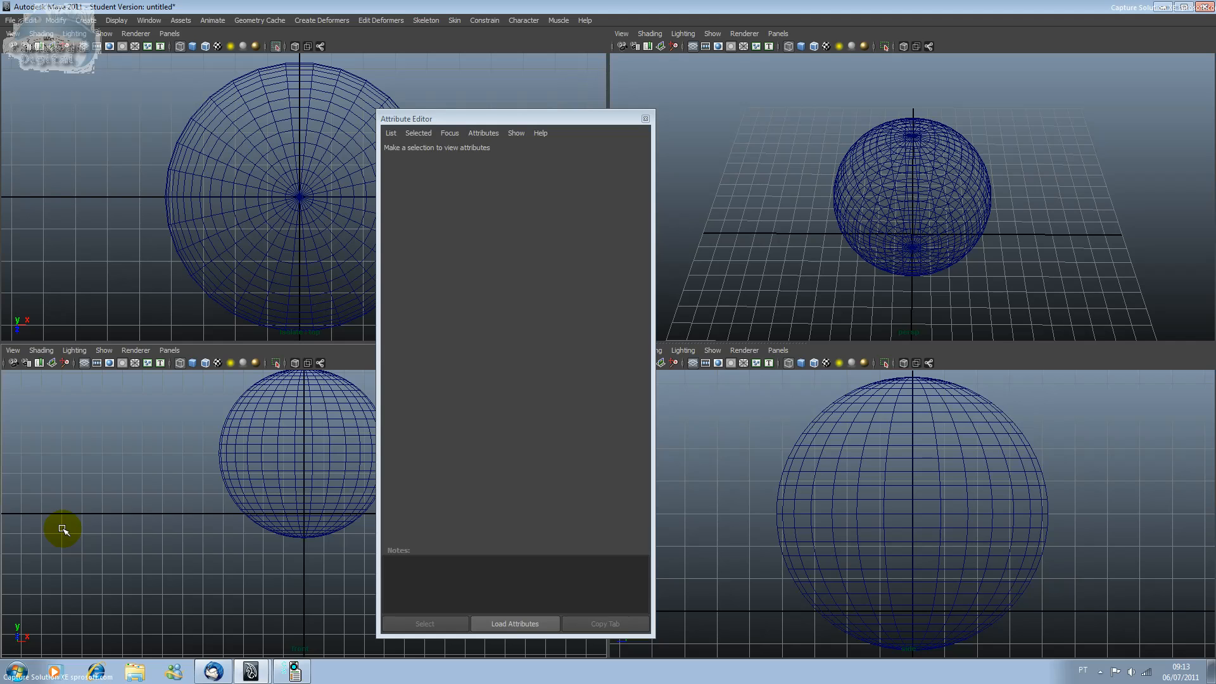
{"action": "scroll", "coordinate": [62, 529], "scroll_direction": "up", "scroll_amount": 3}
{"action": "key", "text": "ctrl+z"}
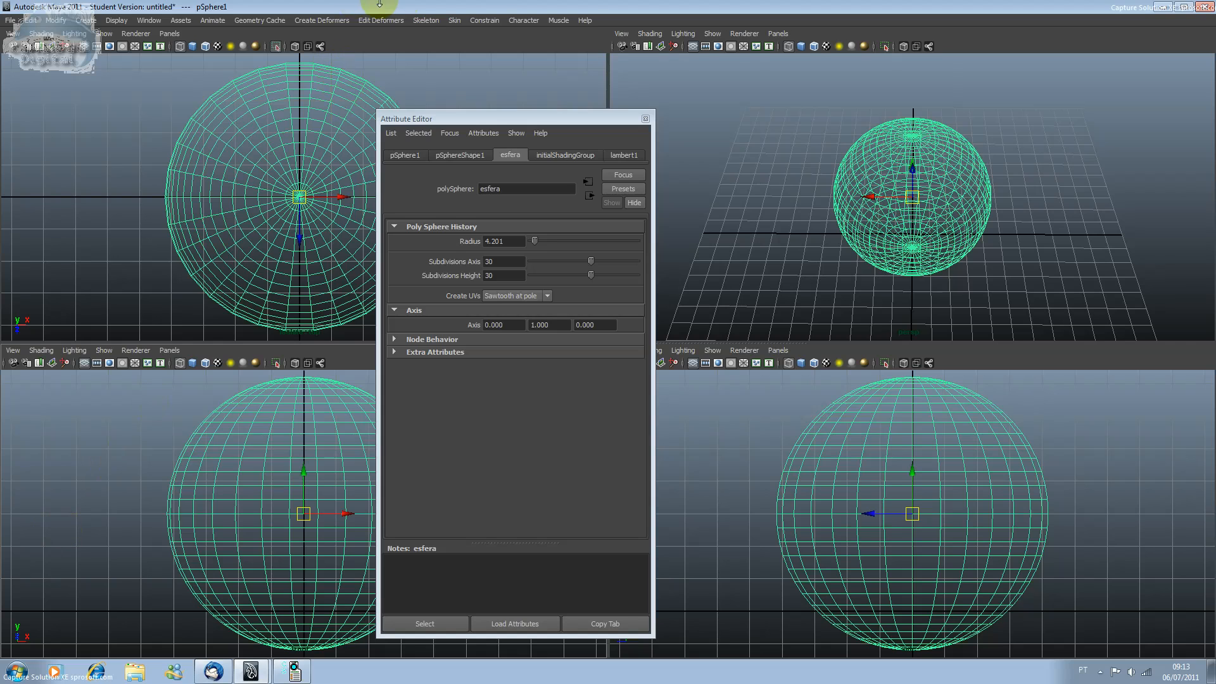
- Close the Attribute Editor while keeping the sphere selected
{"action": "left_click", "coordinate": [522, 120]}
{"action": "left_click_drag", "start_coordinate": [522, 120], "coordinate": [589, 107]}
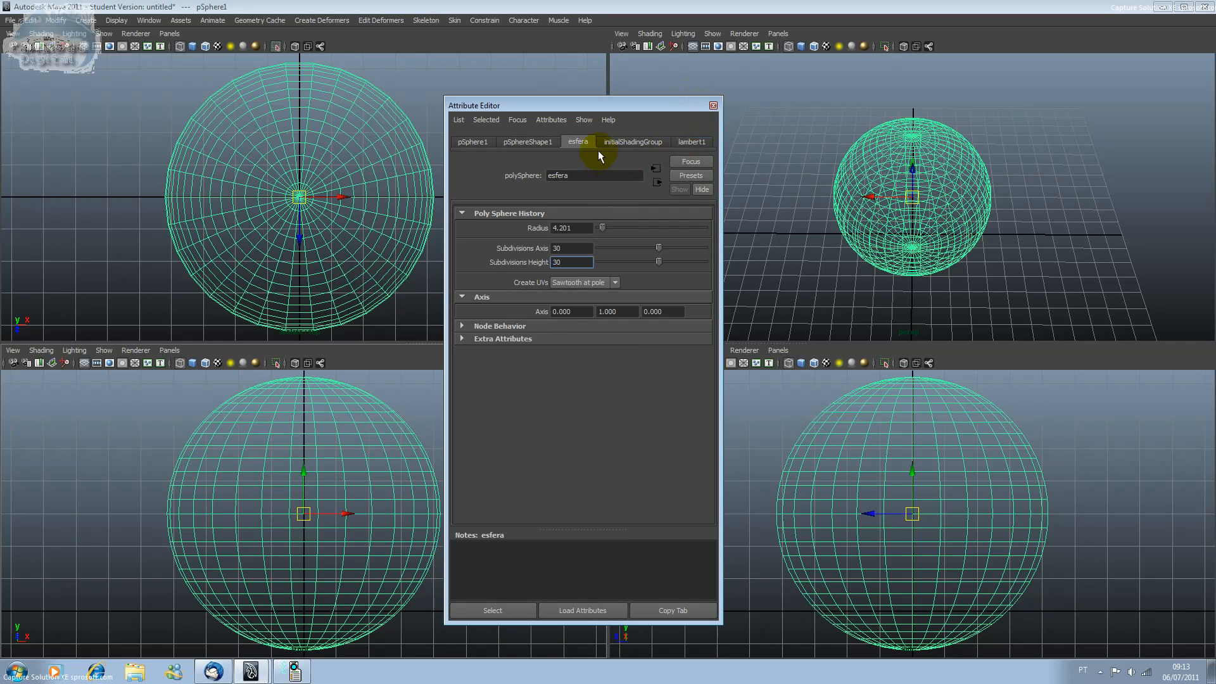
{"action": "left_click", "coordinate": [713, 105]}
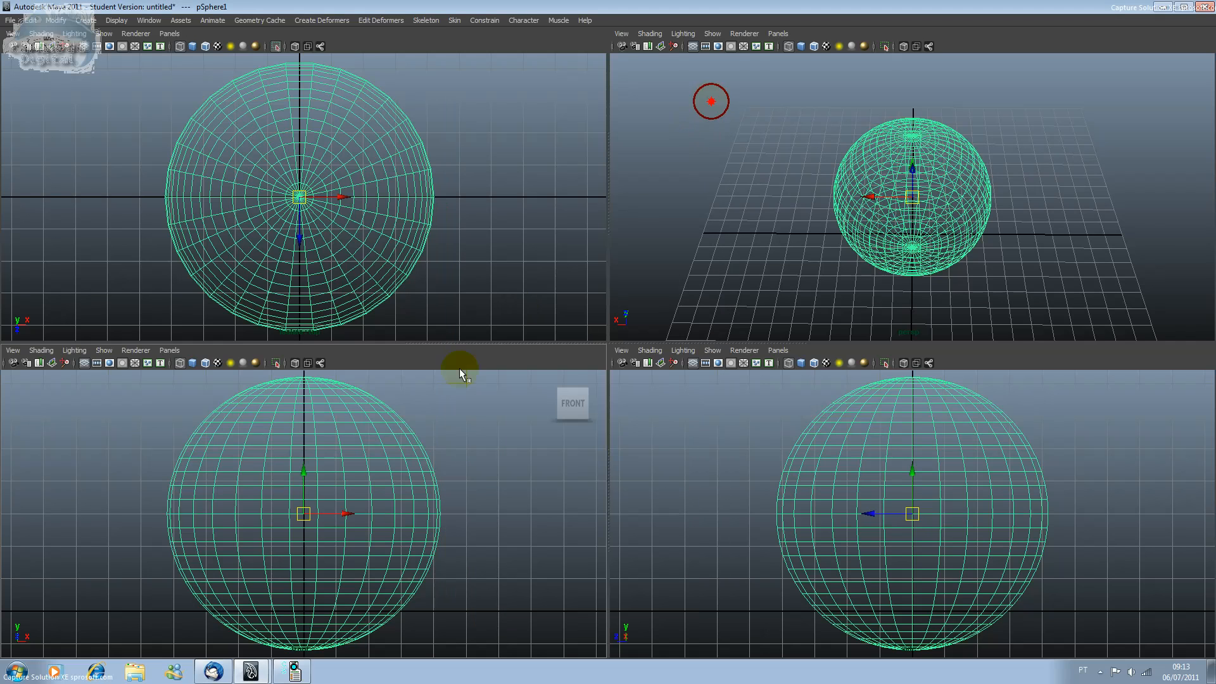
{"action": "left_click", "coordinate": [294, 672]}
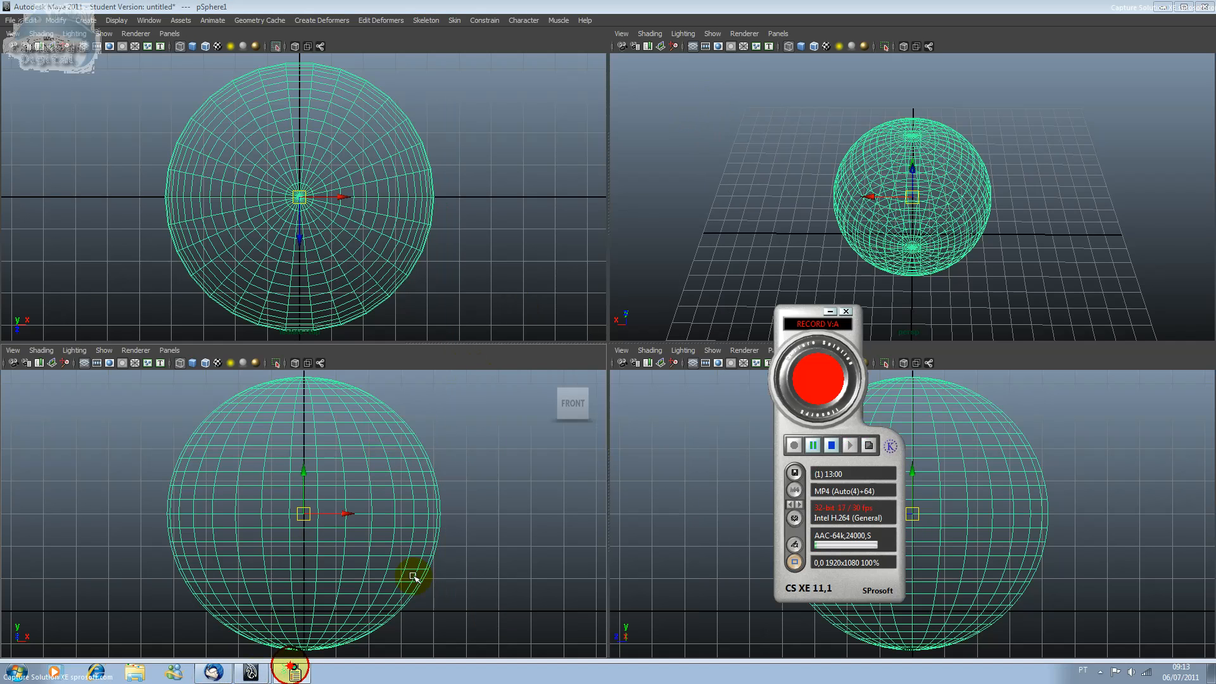
{"action": "left_click", "coordinate": [830, 311]}
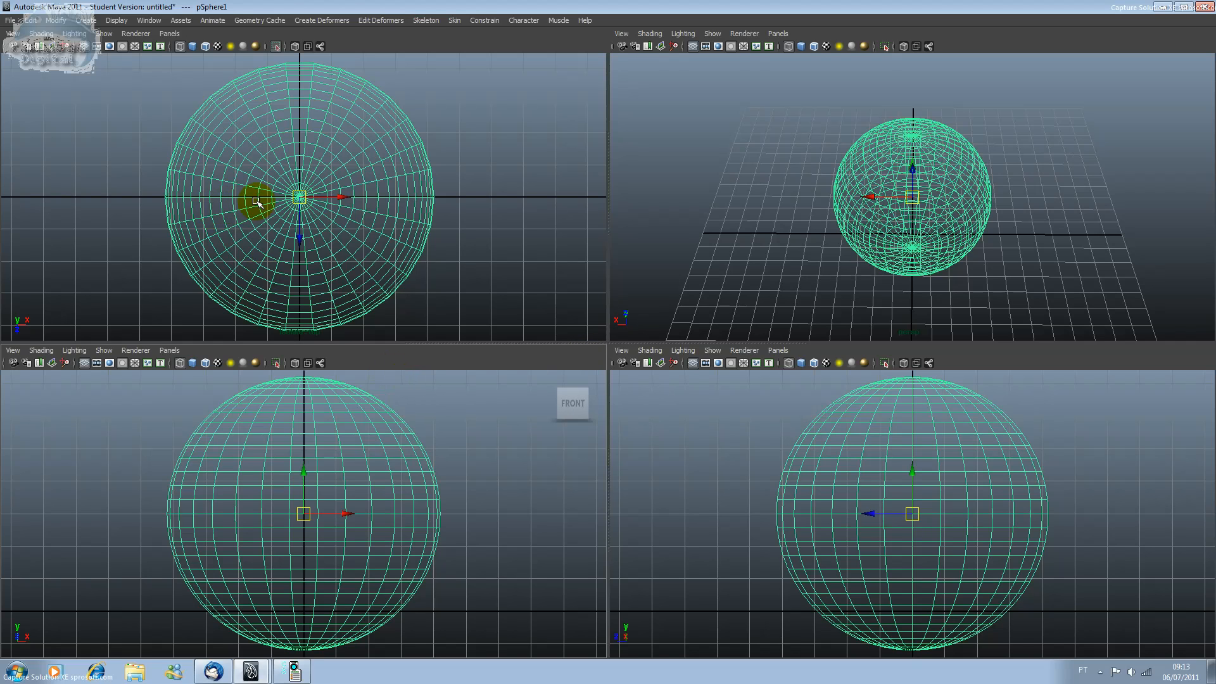
- Switch the sphere to edge component selection and select the edges on its positive X side in the front view
{"action": "left_click", "coordinate": [300, 197]}
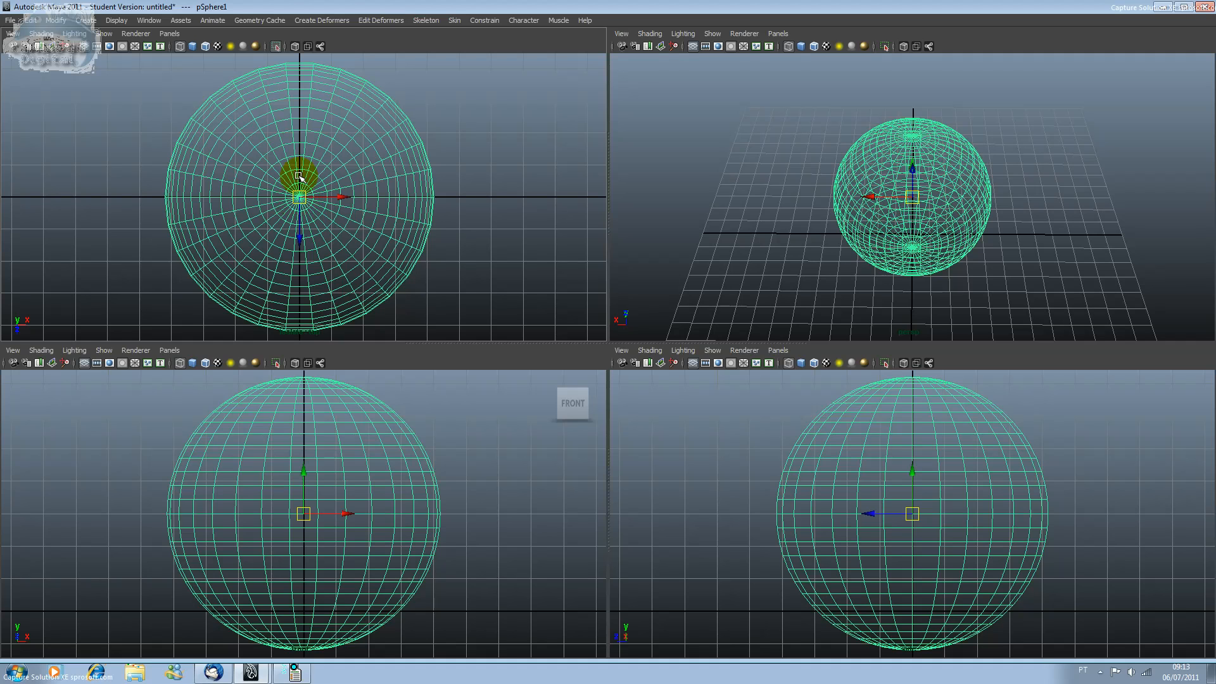
{"action": "left_click", "coordinate": [300, 171]}
{"action": "left_click", "coordinate": [372, 464]}
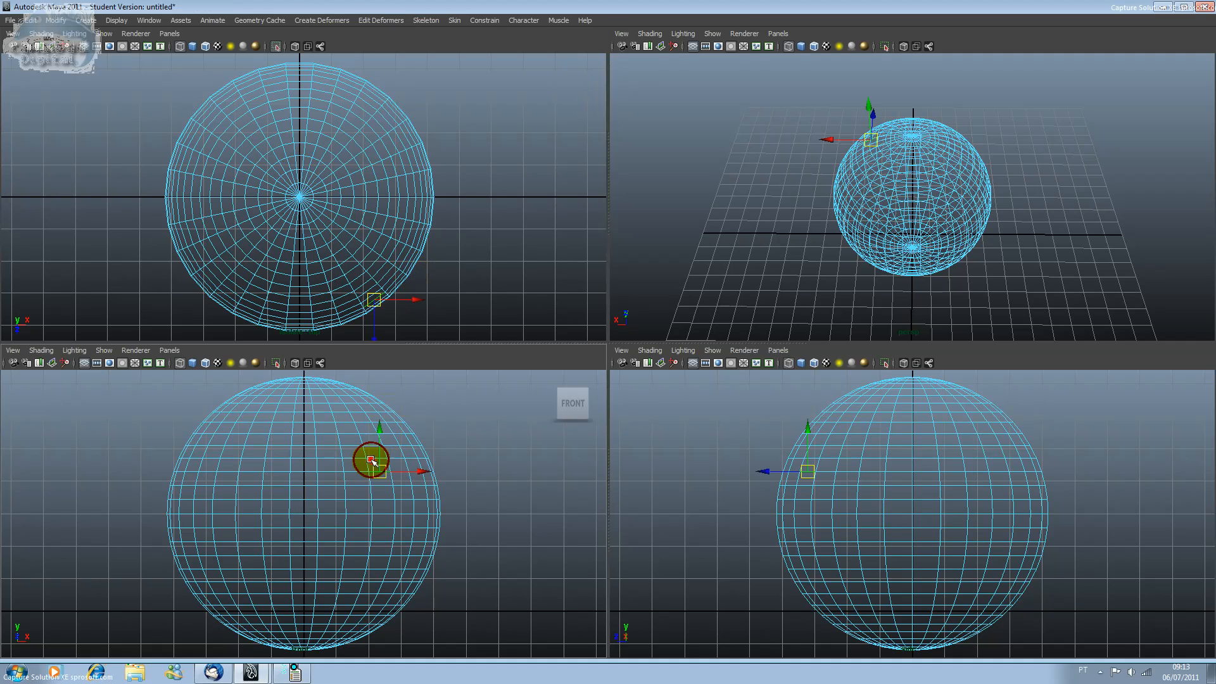
{"action": "left_click", "coordinate": [367, 461]}
{"action": "left_click", "coordinate": [378, 481]}
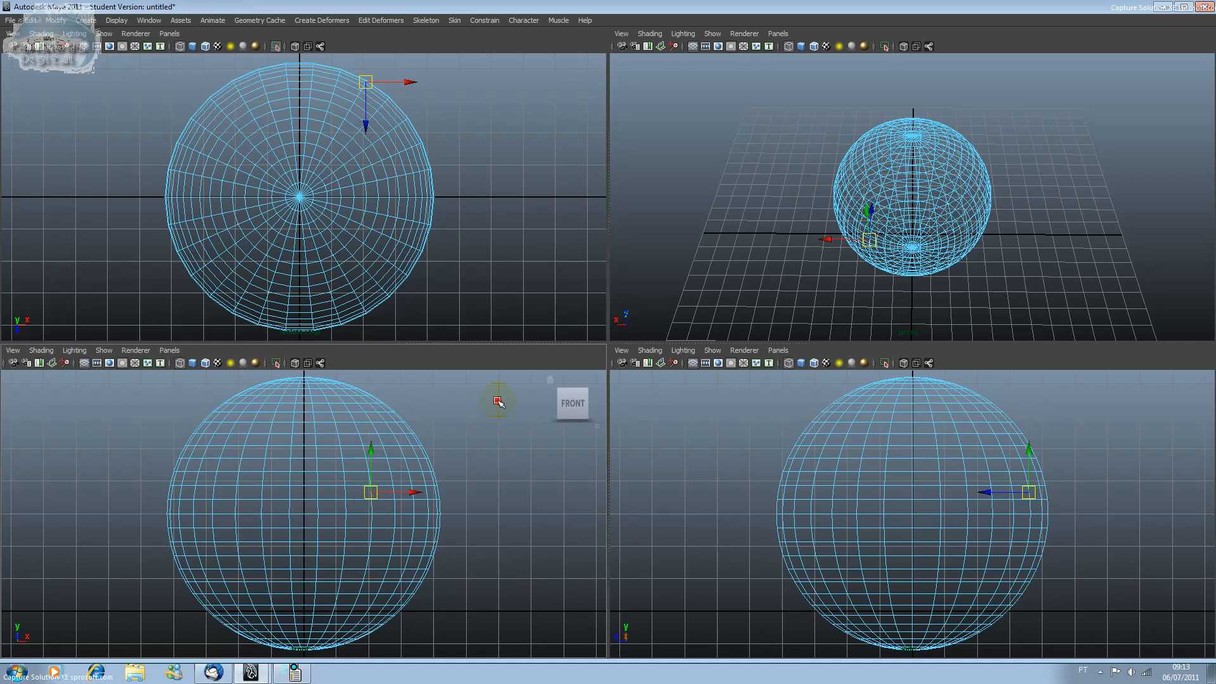
{"action": "left_click", "coordinate": [497, 399]}
{"action": "left_click_drag", "start_coordinate": [507, 405], "coordinate": [381, 587]}
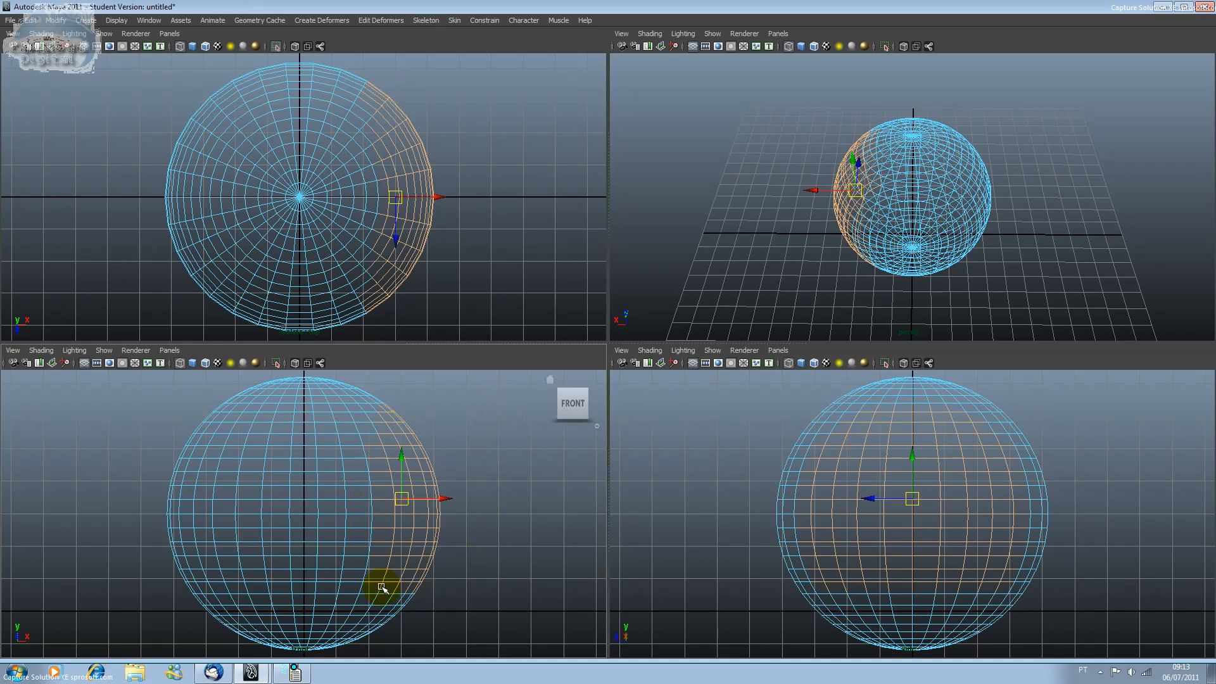
- Try moving the selected edges inward along X and slightly down along Y, and undo both moves
{"action": "scroll", "coordinate": [435, 555], "scroll_direction": "up", "scroll_amount": 2}
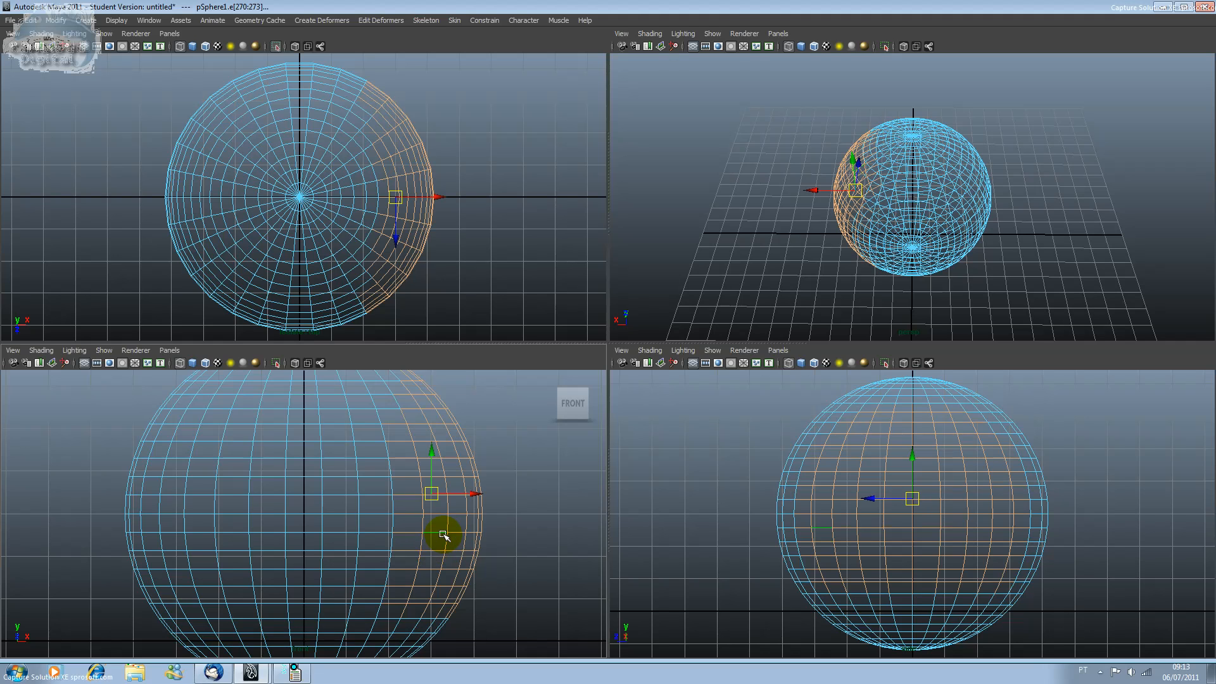
{"action": "left_click_drag", "start_coordinate": [466, 494], "coordinate": [430, 514]}
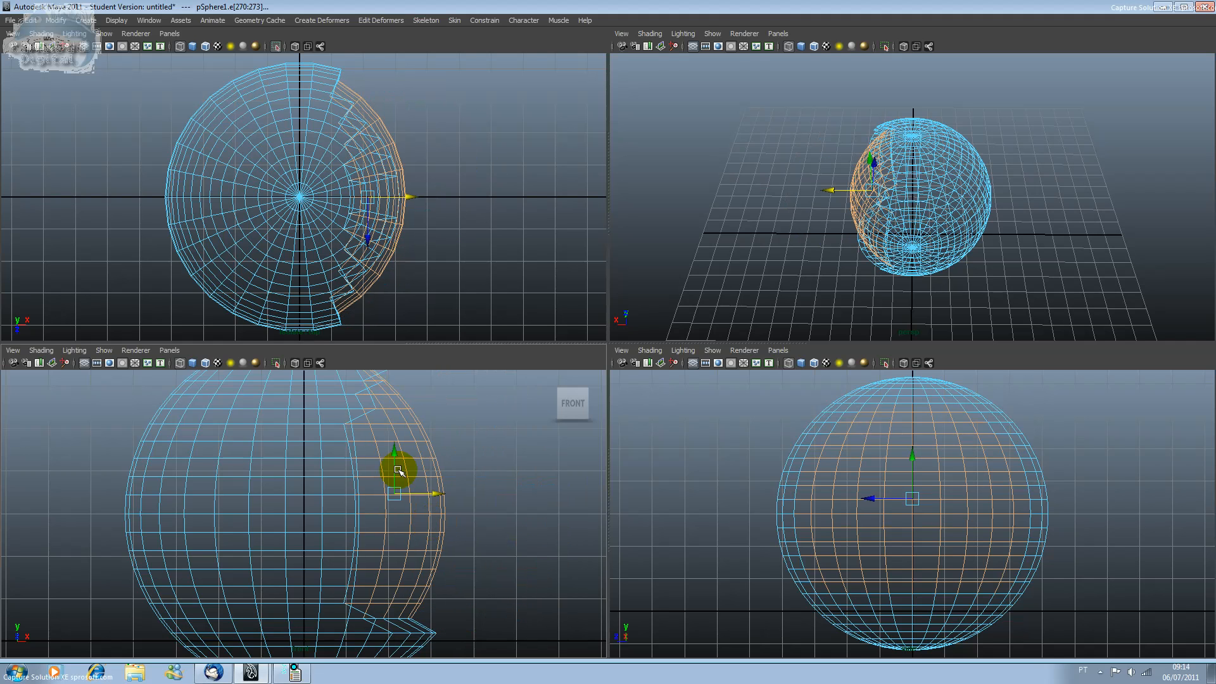
{"action": "mouse_move", "coordinate": [399, 472]}
{"action": "left_mouse_down"}
{"action": "mouse_move", "coordinate": [393, 435]}
{"action": "mouse_move", "coordinate": [400, 487]}
{"action": "left_mouse_up"}
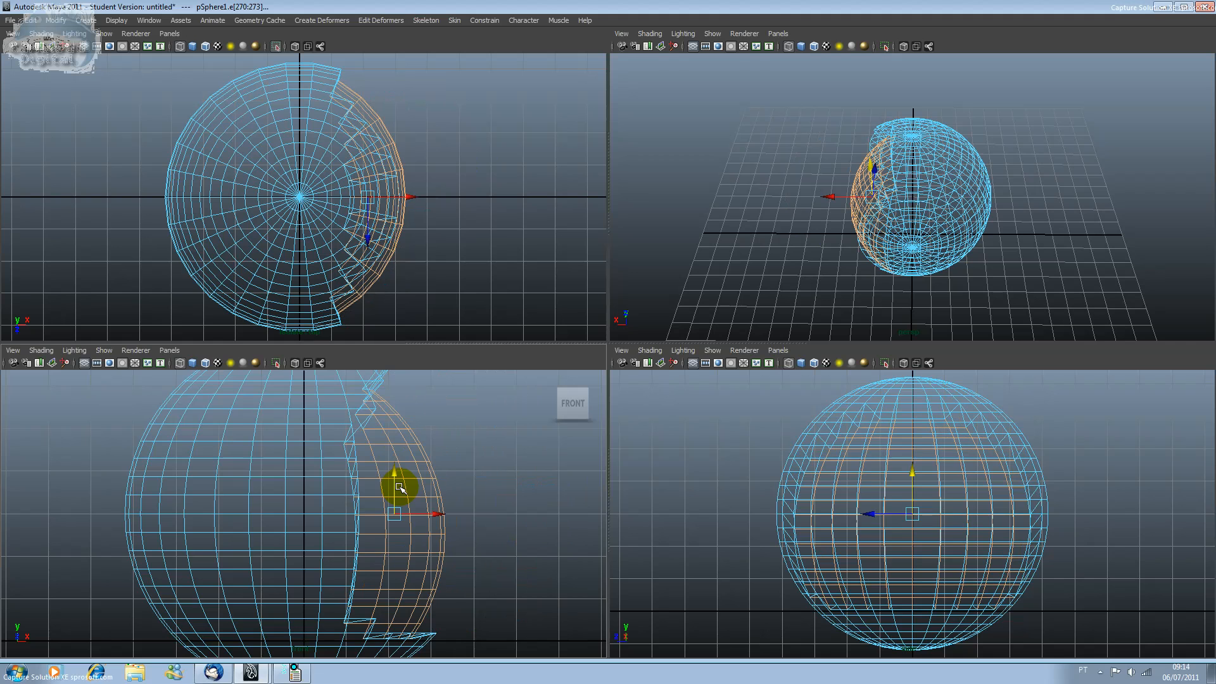
{"action": "key", "text": "ctrl+z"}
{"action": "key", "text": "ctrl+z"}
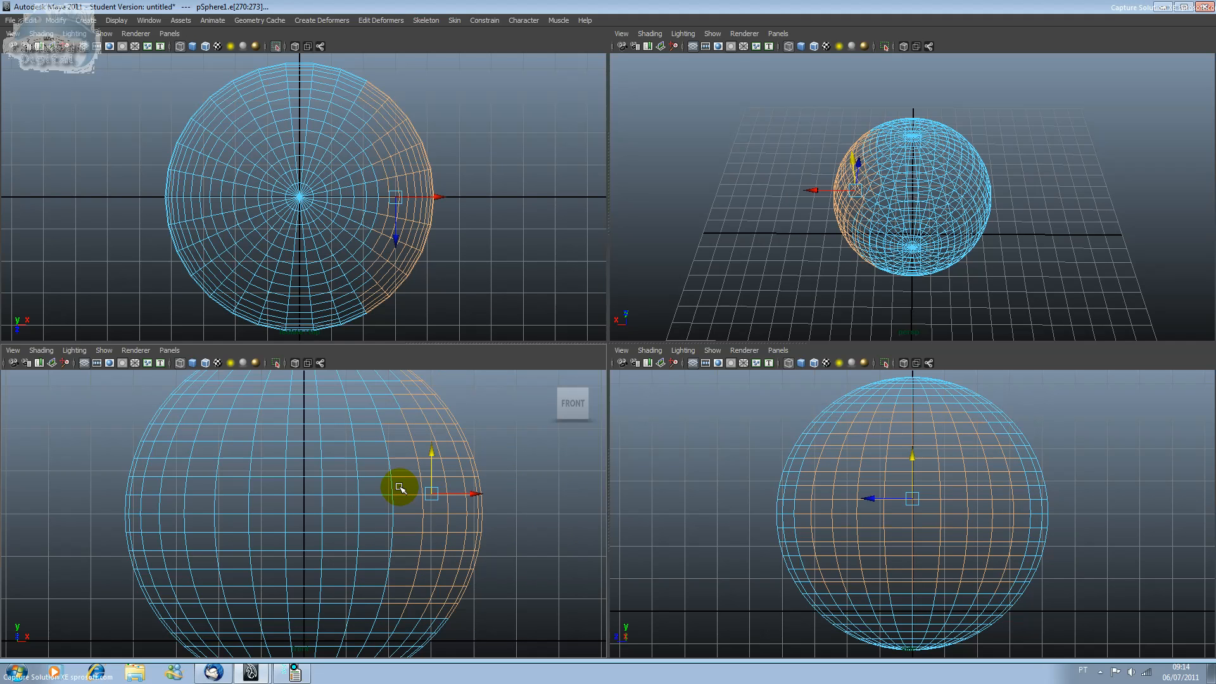
- Select a horizontal row of edges just above the sphere's middle in the front view and try the Scale Tool's handles on it
{"action": "left_click_drag", "start_coordinate": [391, 508], "coordinate": [355, 505]}
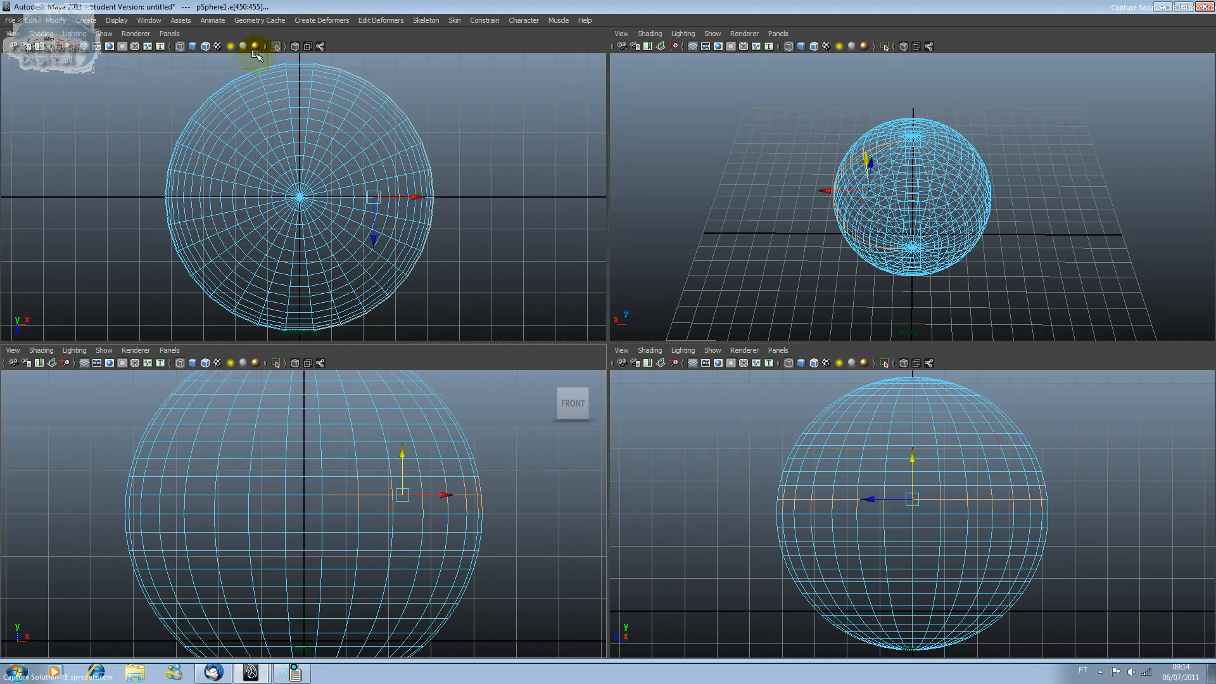
{"action": "left_click", "coordinate": [56, 20]}
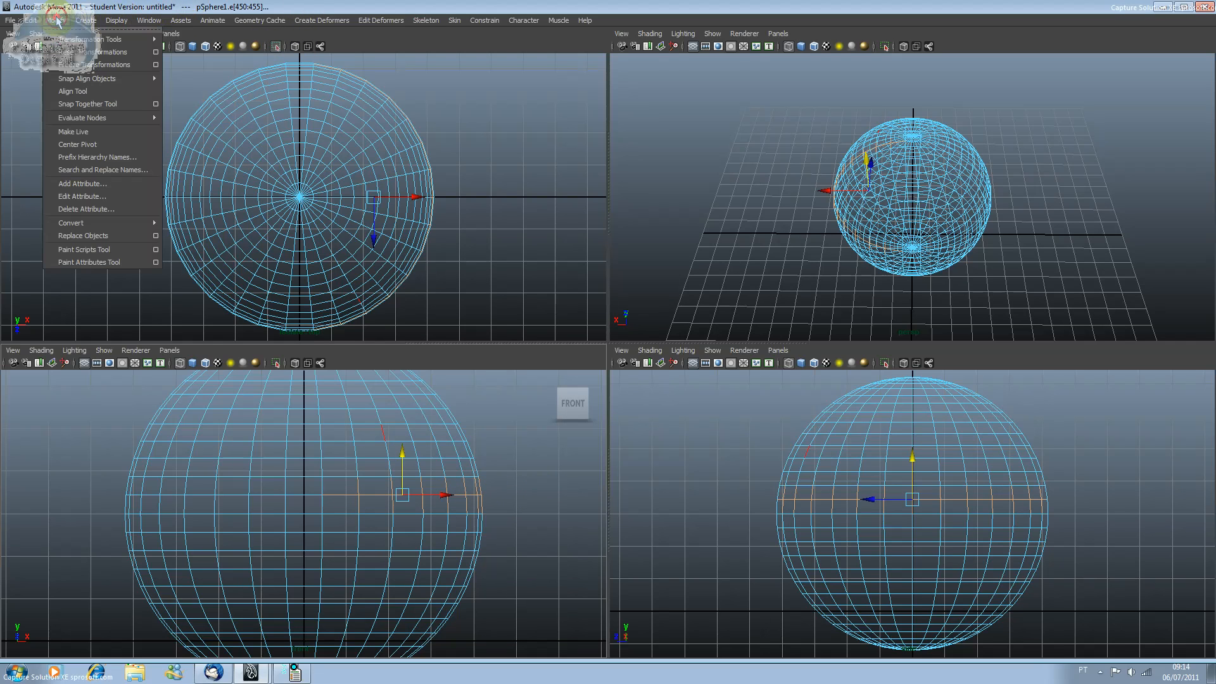
{"action": "mouse_move", "coordinate": [65, 42]}
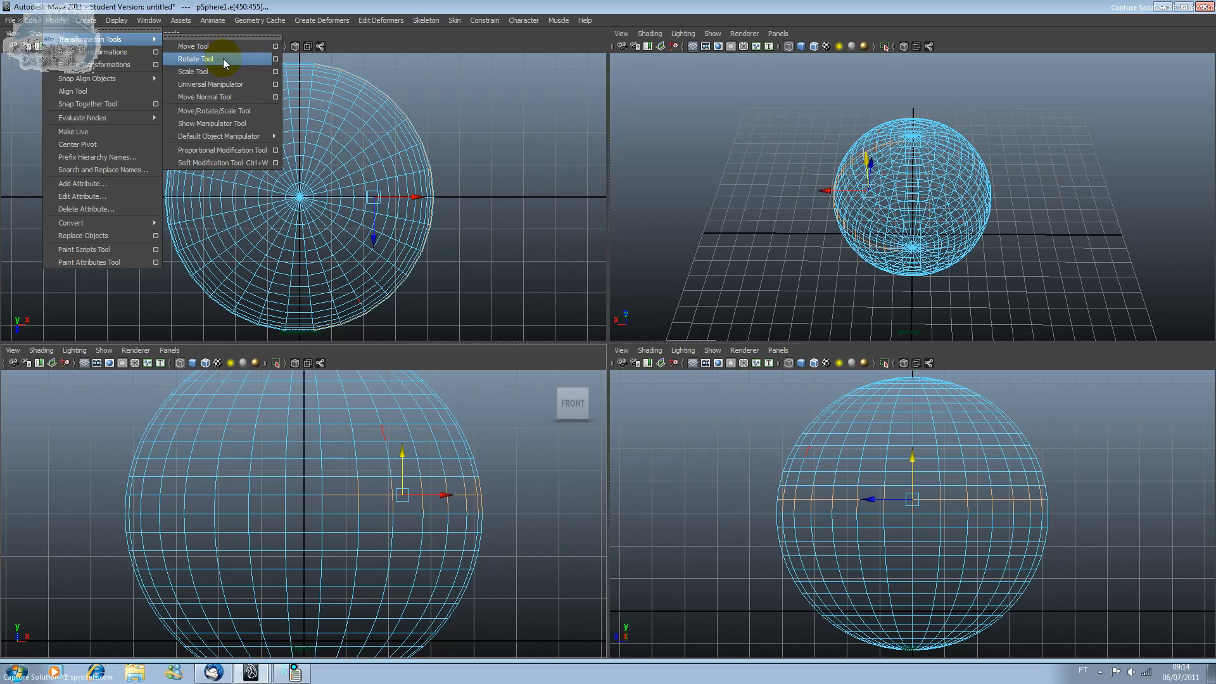
{"action": "left_click", "coordinate": [224, 69]}
{"action": "left_click_drag", "start_coordinate": [407, 496], "coordinate": [491, 505]}
{"action": "mouse_move", "coordinate": [374, 142]}
{"action": "left_mouse_down"}
{"action": "mouse_move", "coordinate": [377, 177]}
{"action": "mouse_move", "coordinate": [371, 129]}
{"action": "mouse_move", "coordinate": [380, 171]}
{"action": "mouse_move", "coordinate": [380, 149]}
{"action": "left_mouse_up"}
- Activate the Rotate Tool on the selected edge row, try its rings in the front view and deselect the edges
{"action": "left_click", "coordinate": [69, 20]}
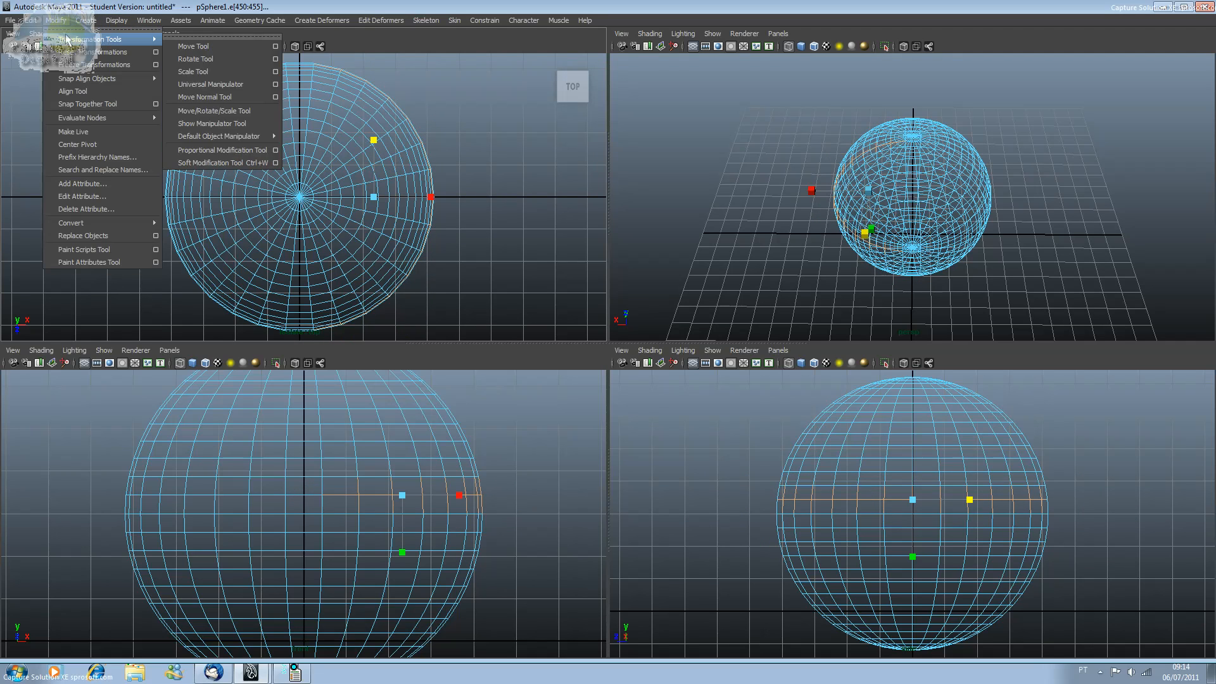
{"action": "left_click", "coordinate": [204, 60]}
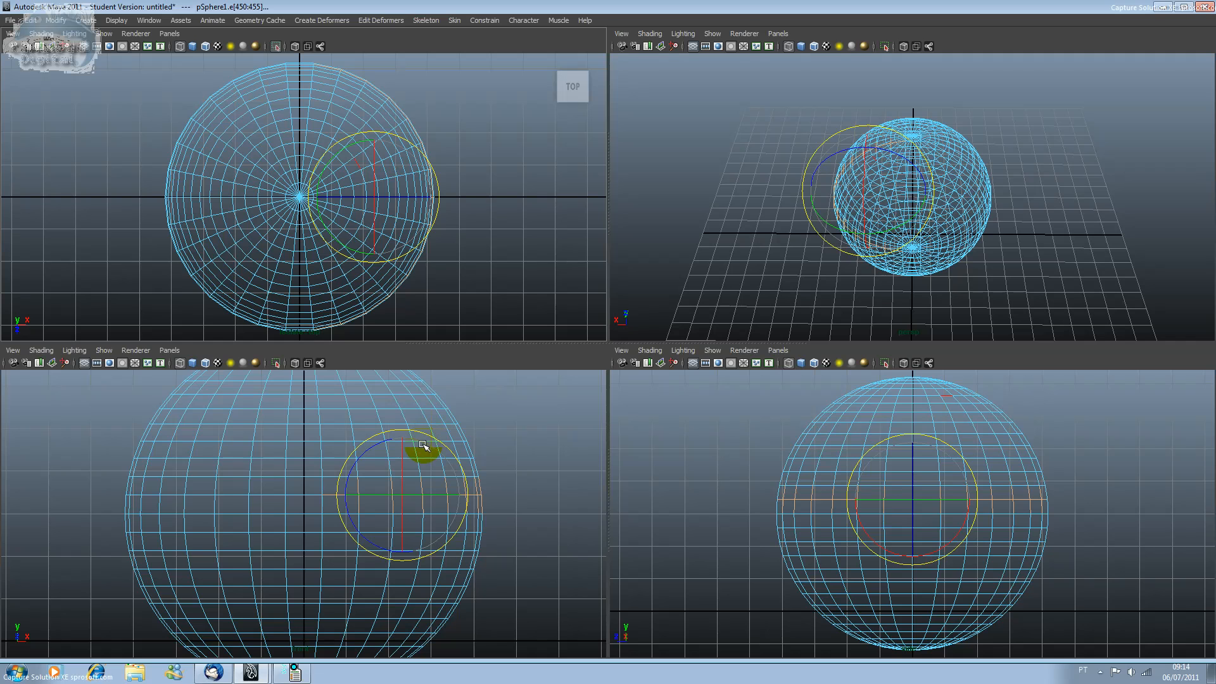
{"action": "left_click_drag", "start_coordinate": [428, 437], "coordinate": [453, 443]}
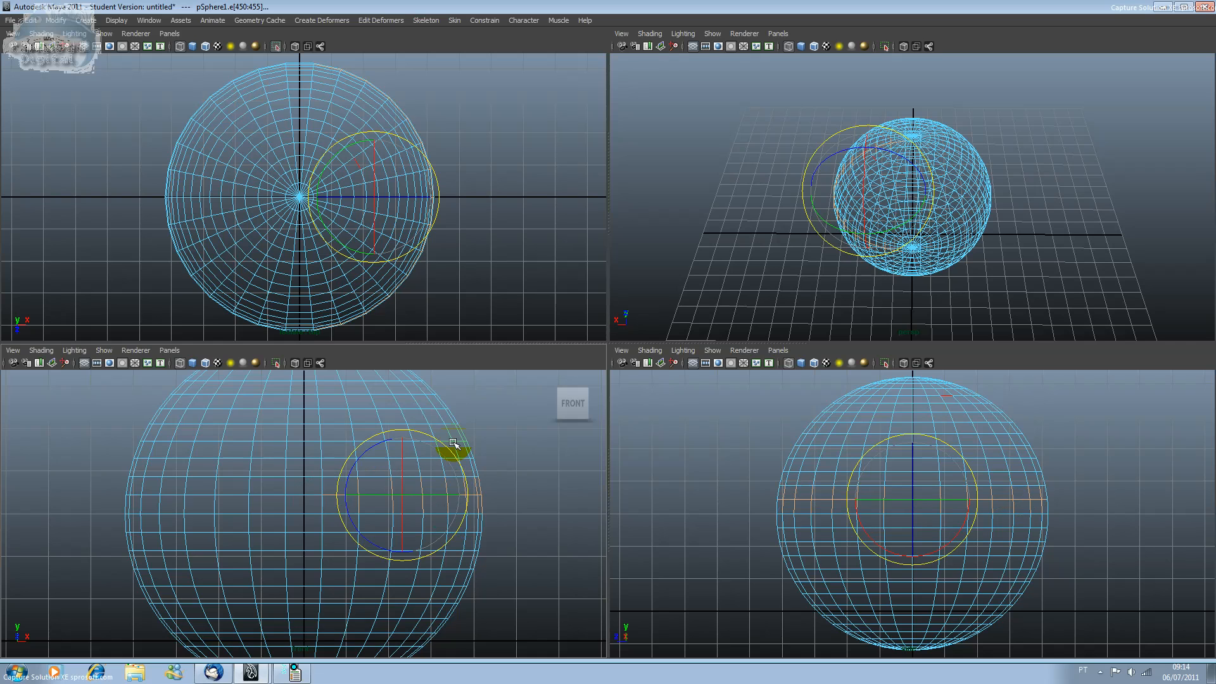
{"action": "left_click", "coordinate": [496, 449]}
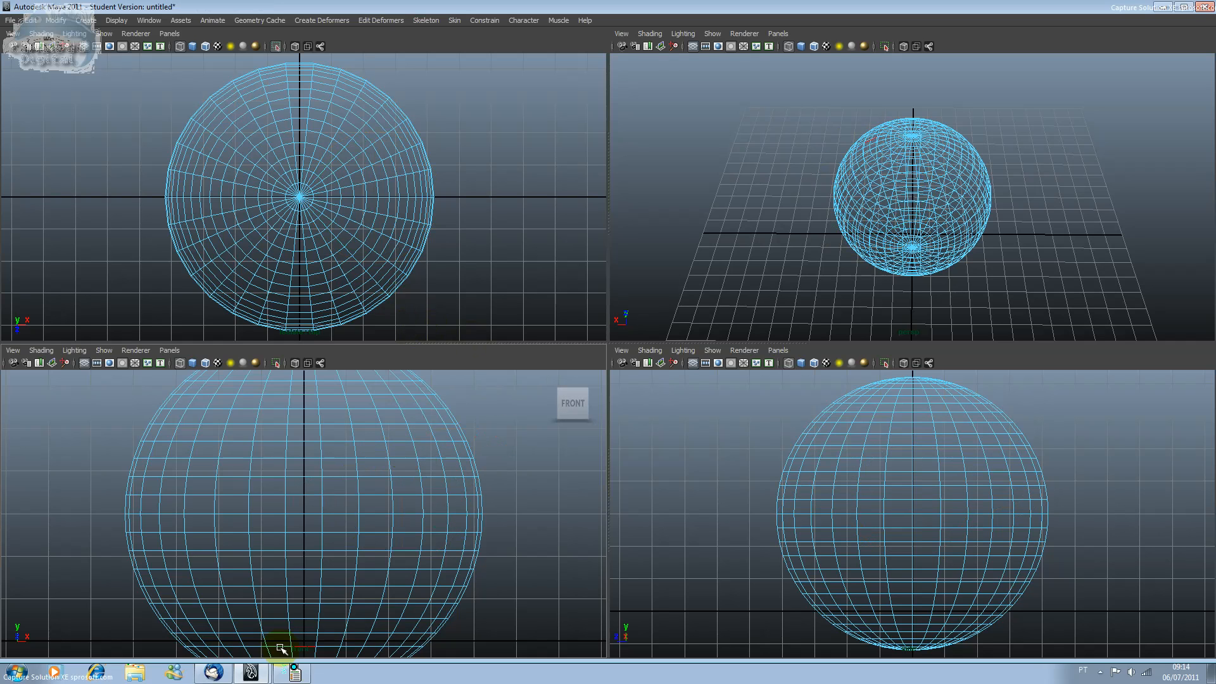
{"action": "left_click", "coordinate": [309, 675]}
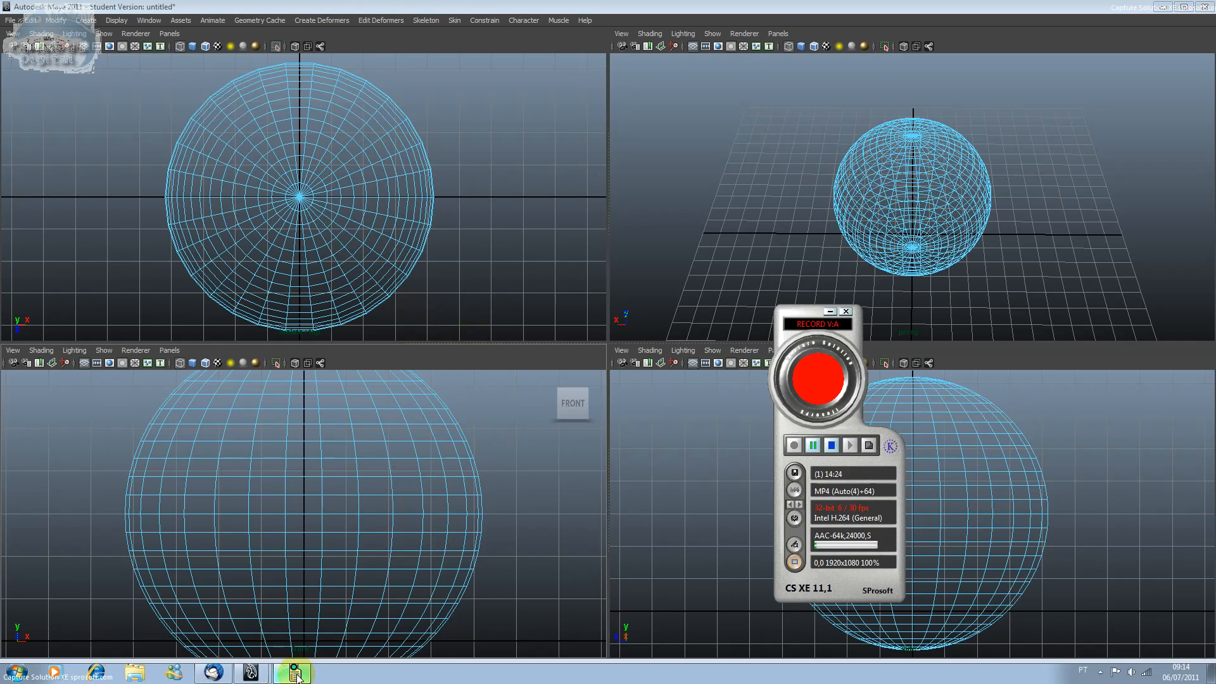
- Select one edge on the upper part of the sphere in the front view, activate the Move Tool and clear the selection
{"action": "left_click", "coordinate": [833, 312]}
{"action": "left_click", "coordinate": [380, 455]}
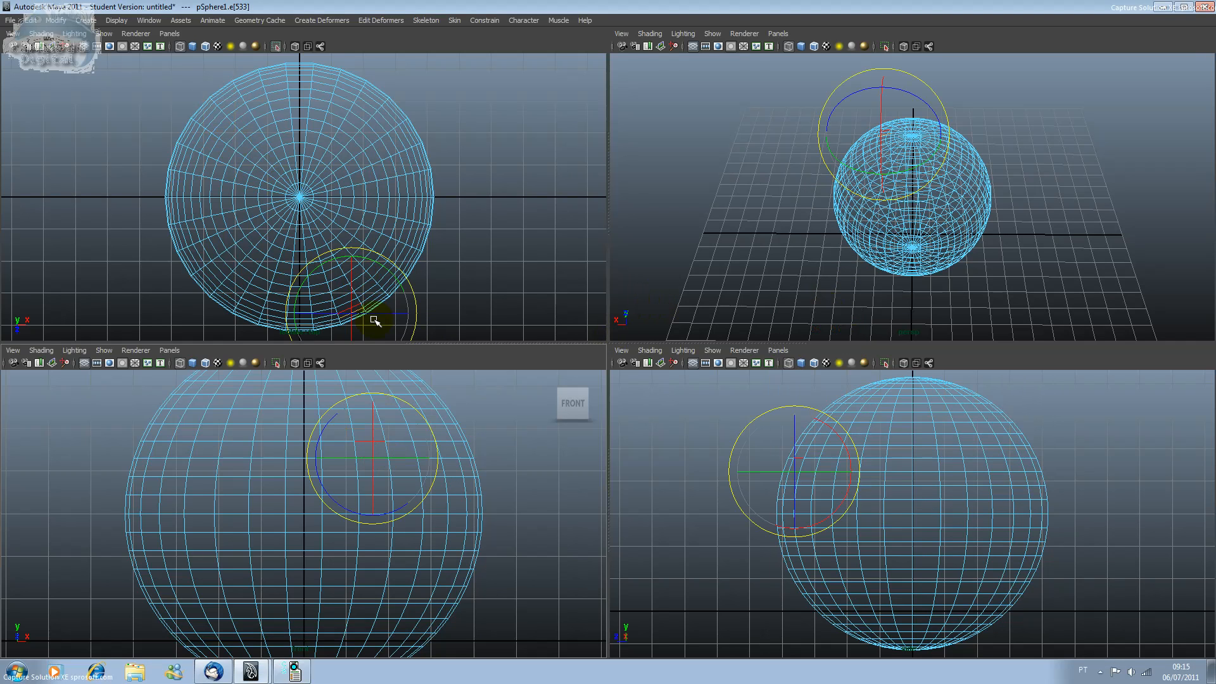
{"action": "key", "text": "w"}
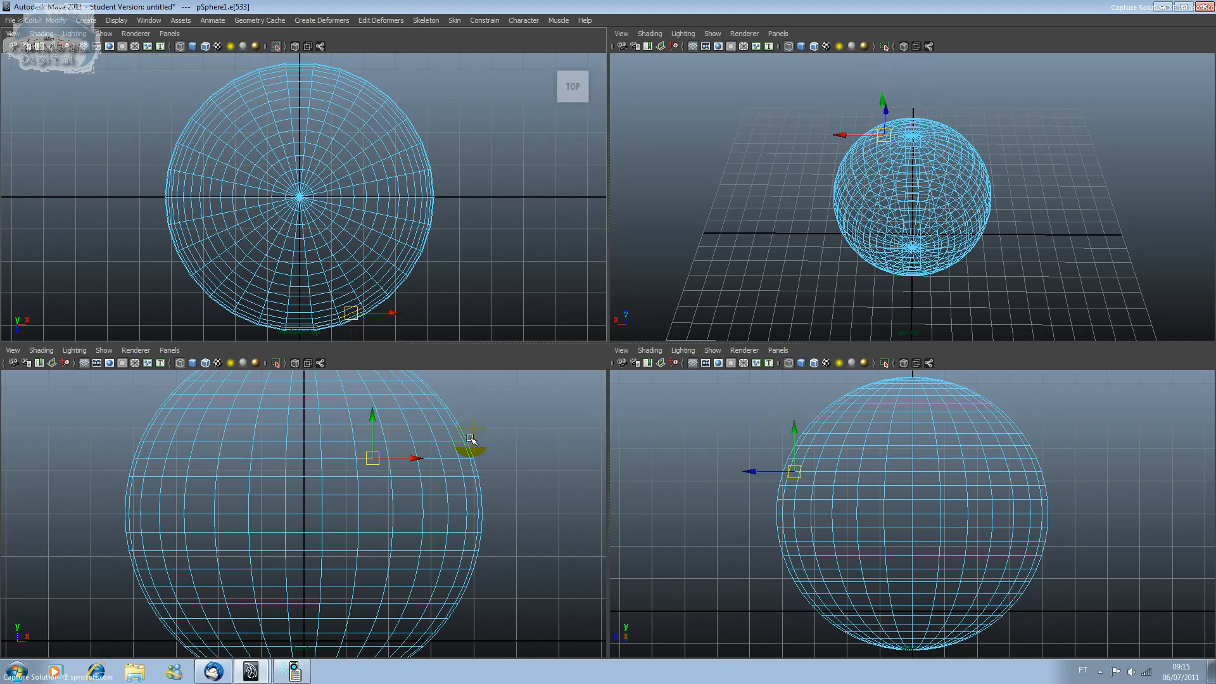
{"action": "left_click", "coordinate": [496, 456]}
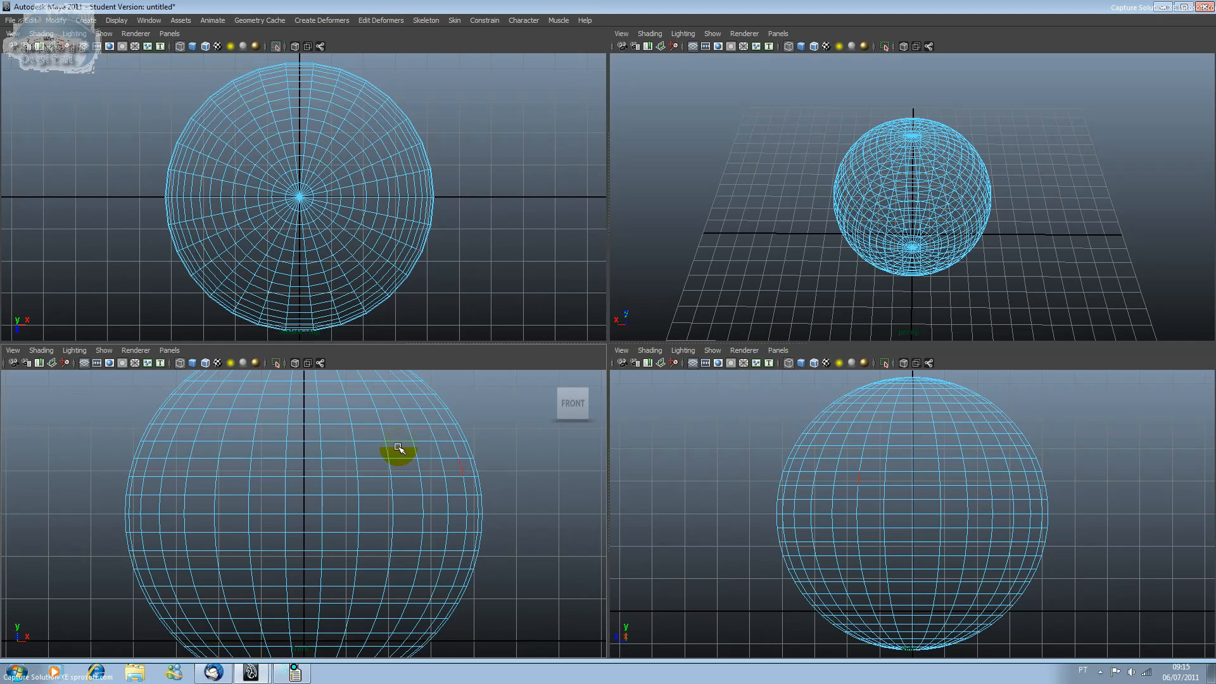
- Switch the sphere to vertex component selection and select a block of vertices at and above its middle on the positive X side in the front view
{"action": "key", "text": "F9"}
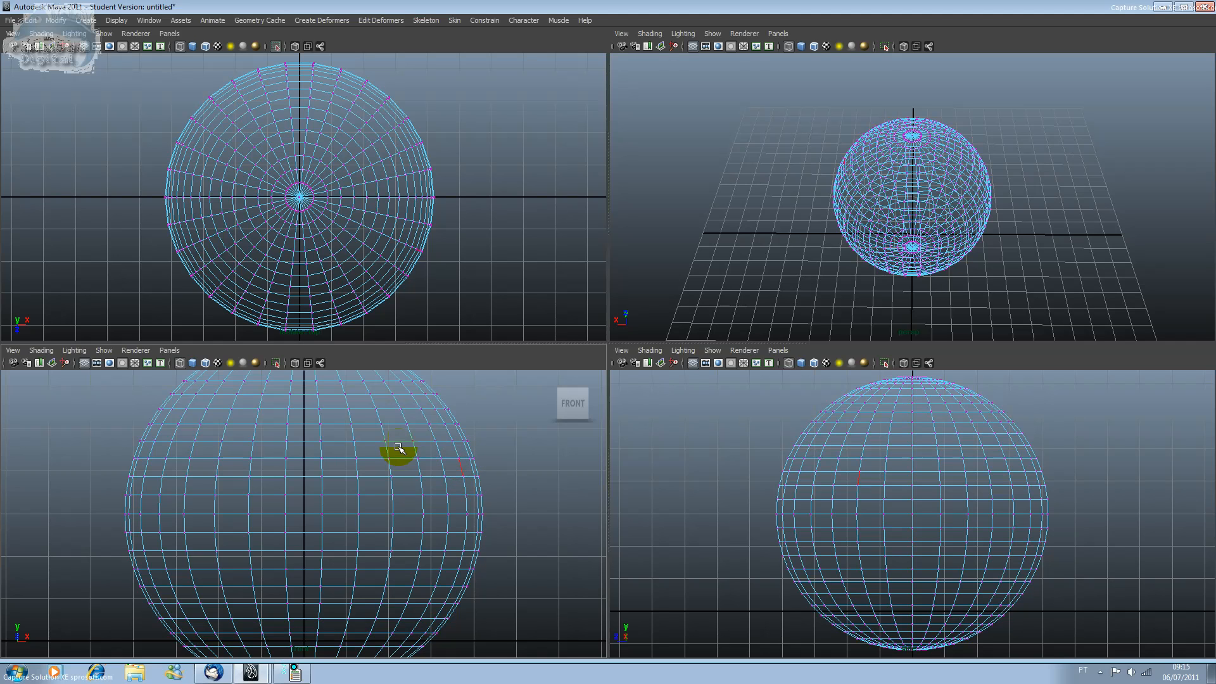
{"action": "left_click", "coordinate": [460, 469]}
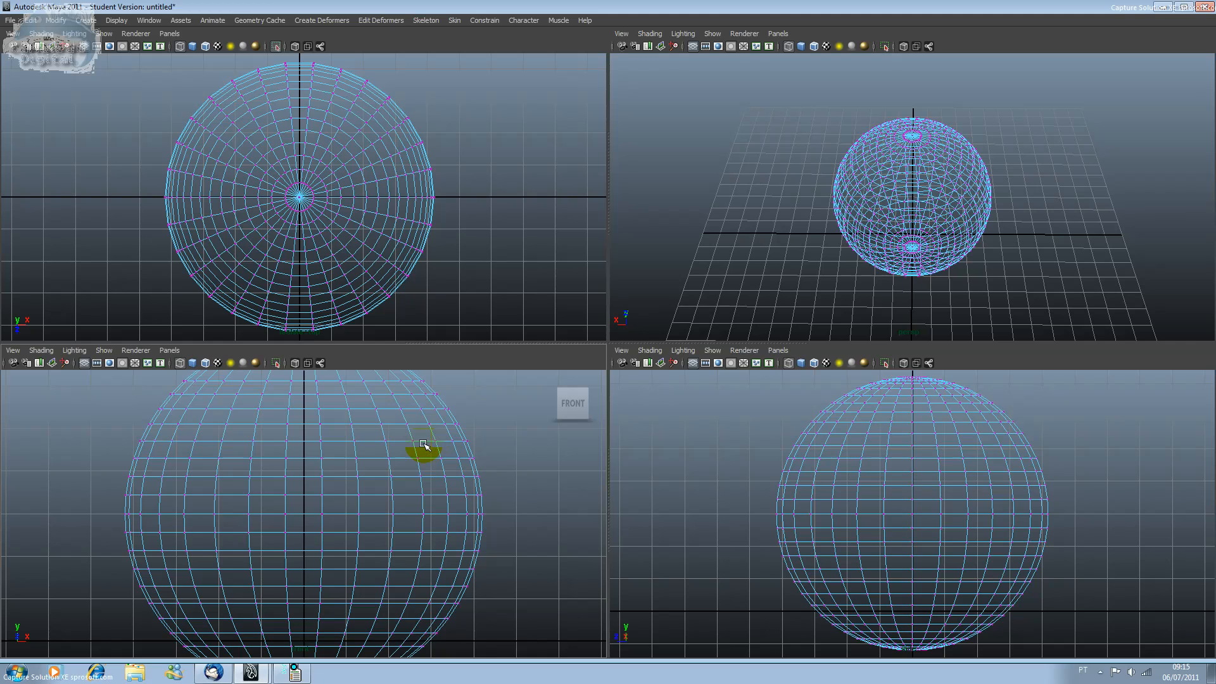
{"action": "left_click_drag", "start_coordinate": [516, 447], "coordinate": [275, 515]}
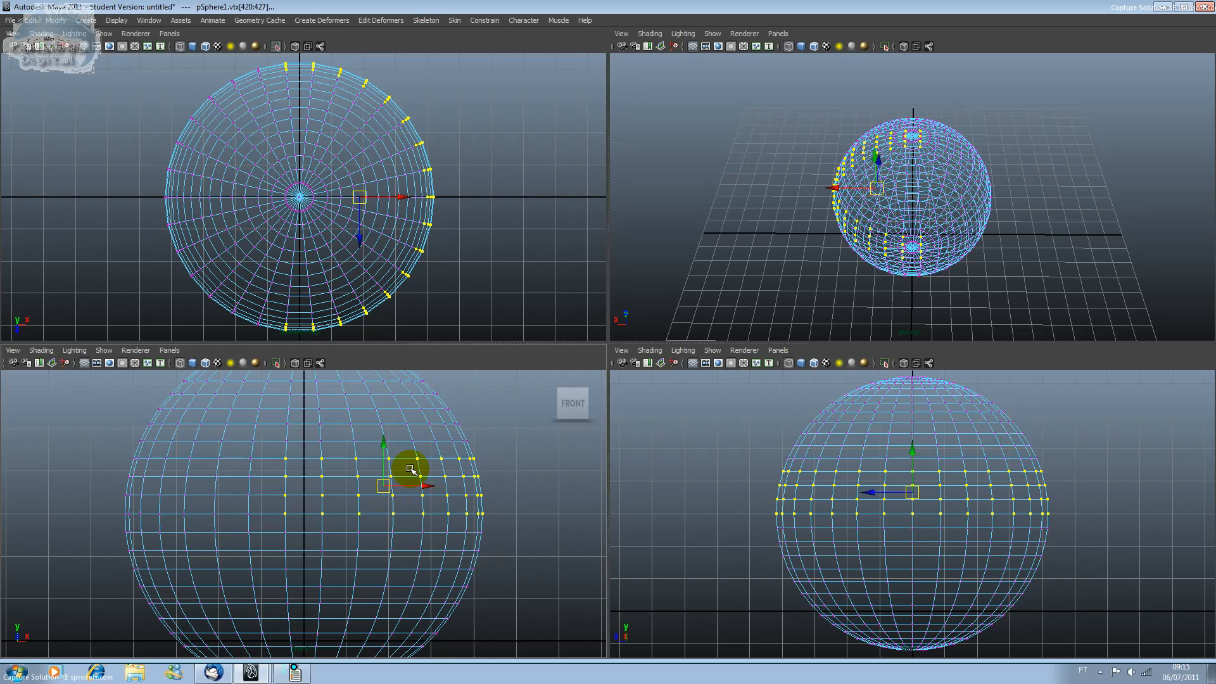
- Try moving the selected block of vertices outward along X in the front view and undo the move
{"action": "left_click_drag", "start_coordinate": [413, 487], "coordinate": [441, 486]}
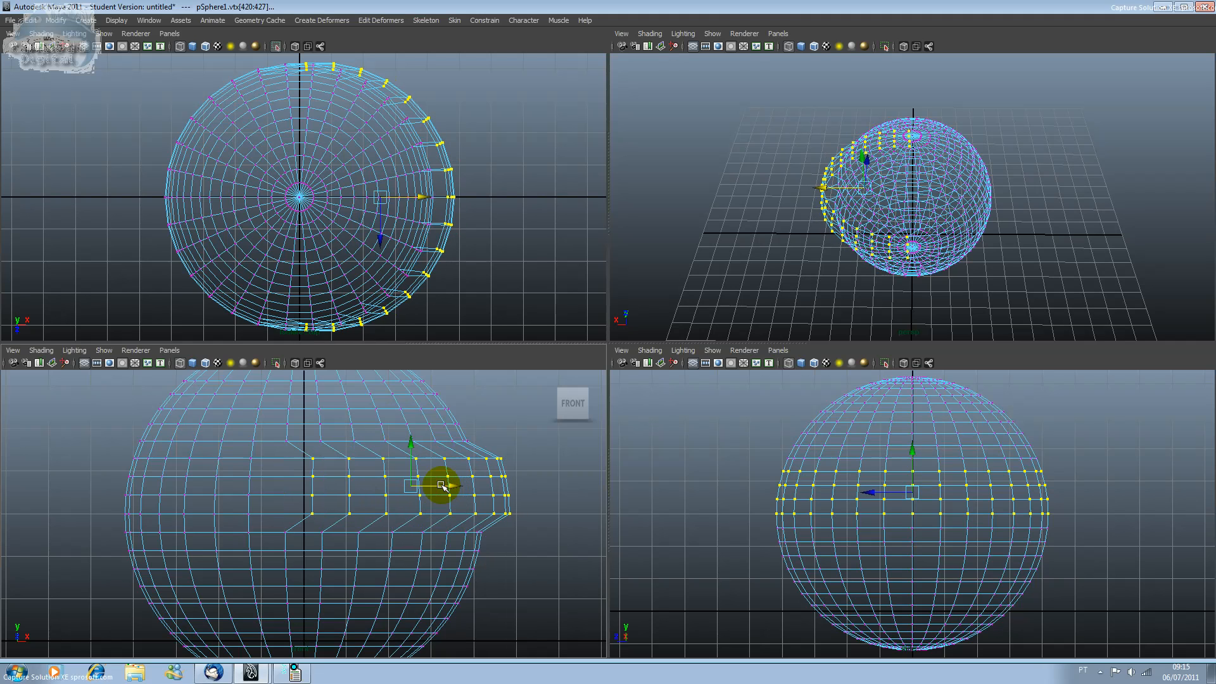
{"action": "key", "text": "ctrl+z"}
- Try selecting a block of the sphere's vertices in the right view and deselect them
{"action": "left_click", "coordinate": [769, 421]}
{"action": "left_click_drag", "start_coordinate": [799, 423], "coordinate": [950, 563]}
{"action": "left_click", "coordinate": [740, 428]}
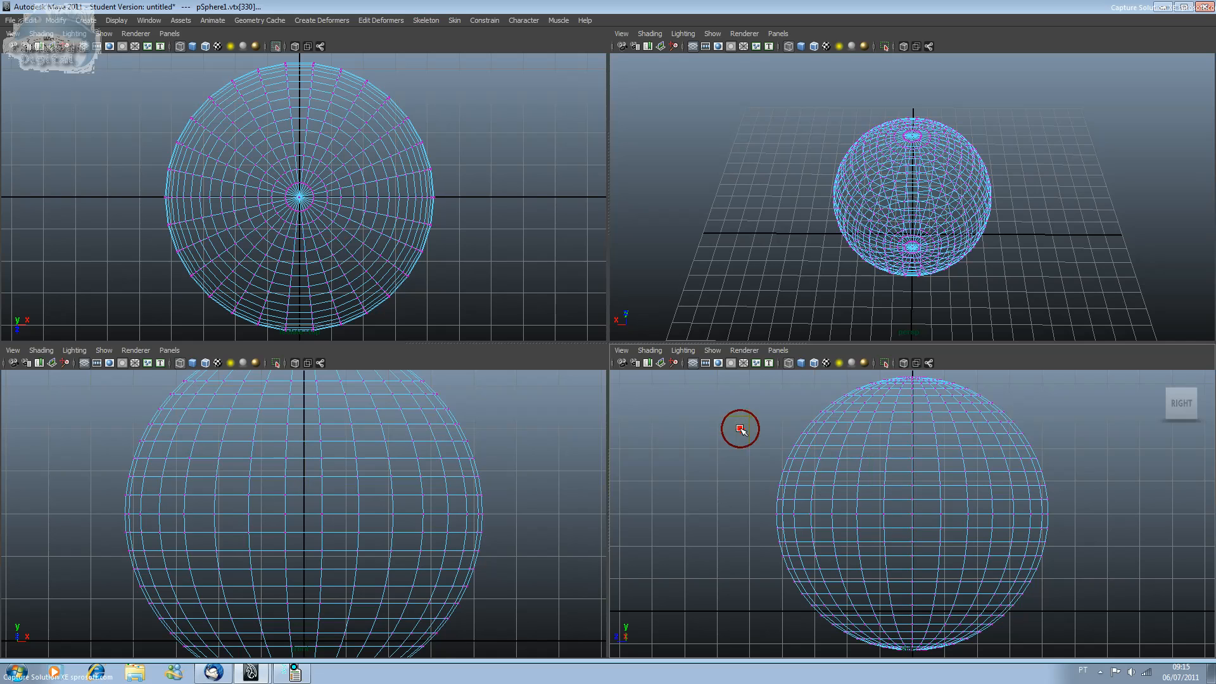
{"action": "left_click", "coordinate": [874, 454]}
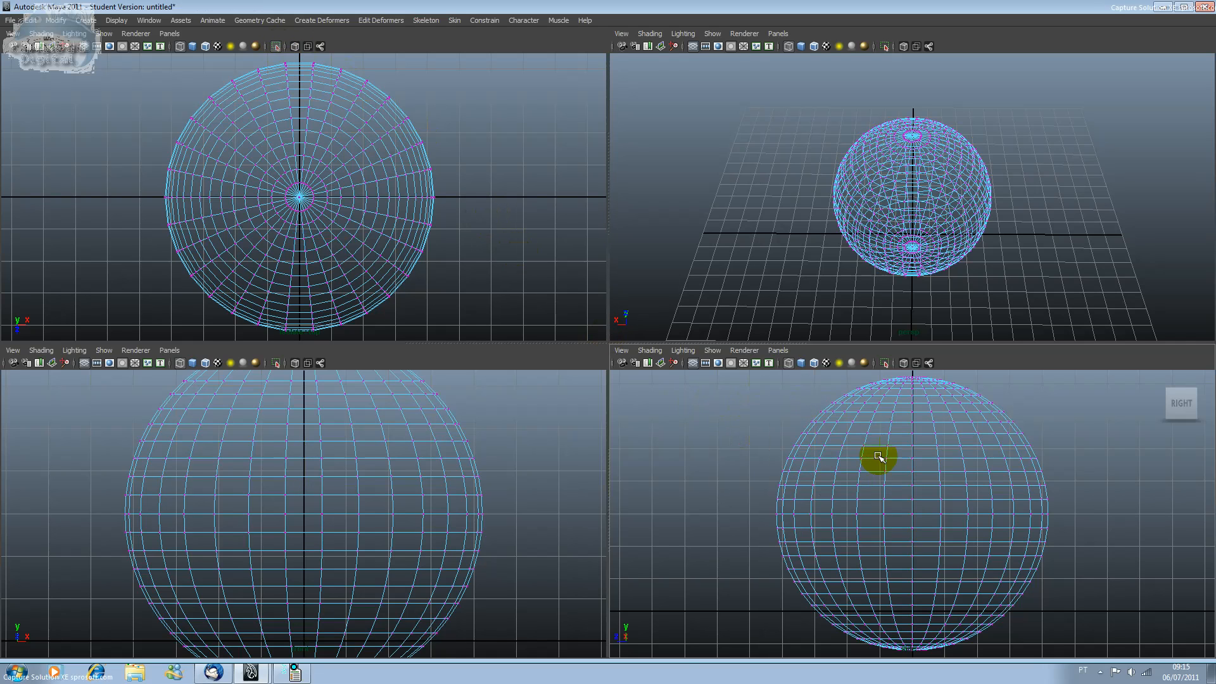
- Try selecting a single vertex and a group of vertices on the positive X side in the top view, and clear the selection
{"action": "left_click", "coordinate": [920, 188]}
{"action": "key", "text": "w"}
{"action": "middle_click", "coordinate": [475, 217]}
{"action": "middle_click", "coordinate": [471, 441]}
{"action": "middle_click", "coordinate": [428, 467]}
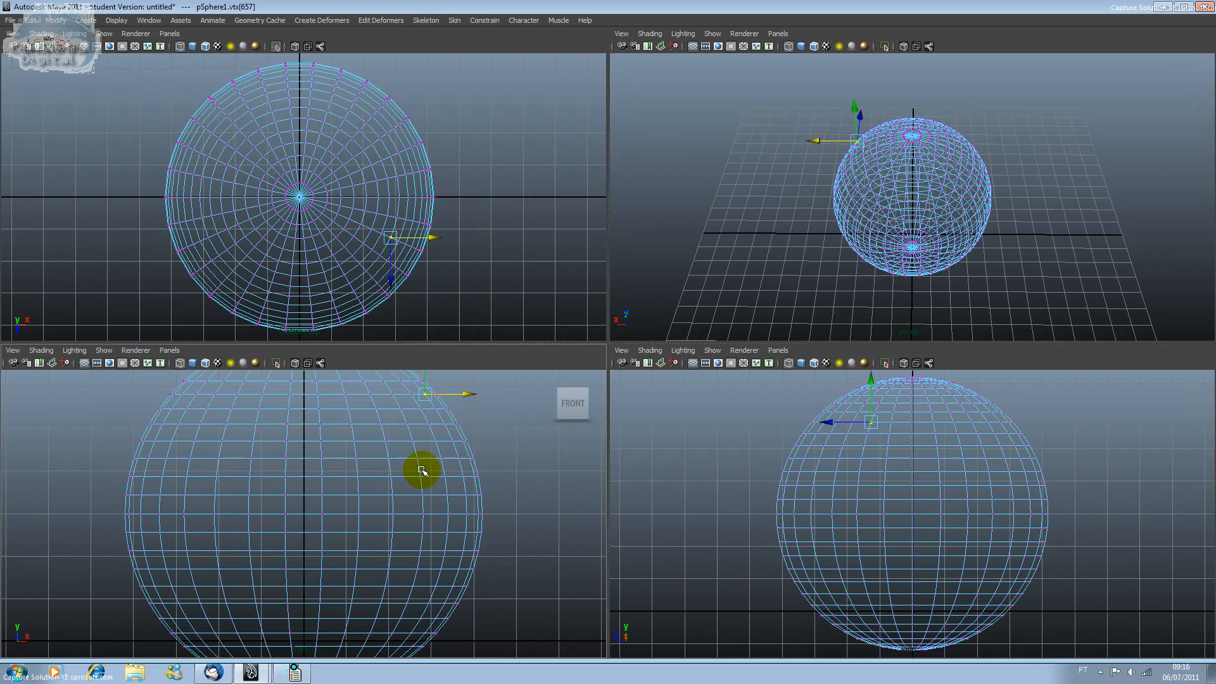
{"action": "middle_click", "coordinate": [909, 217]}
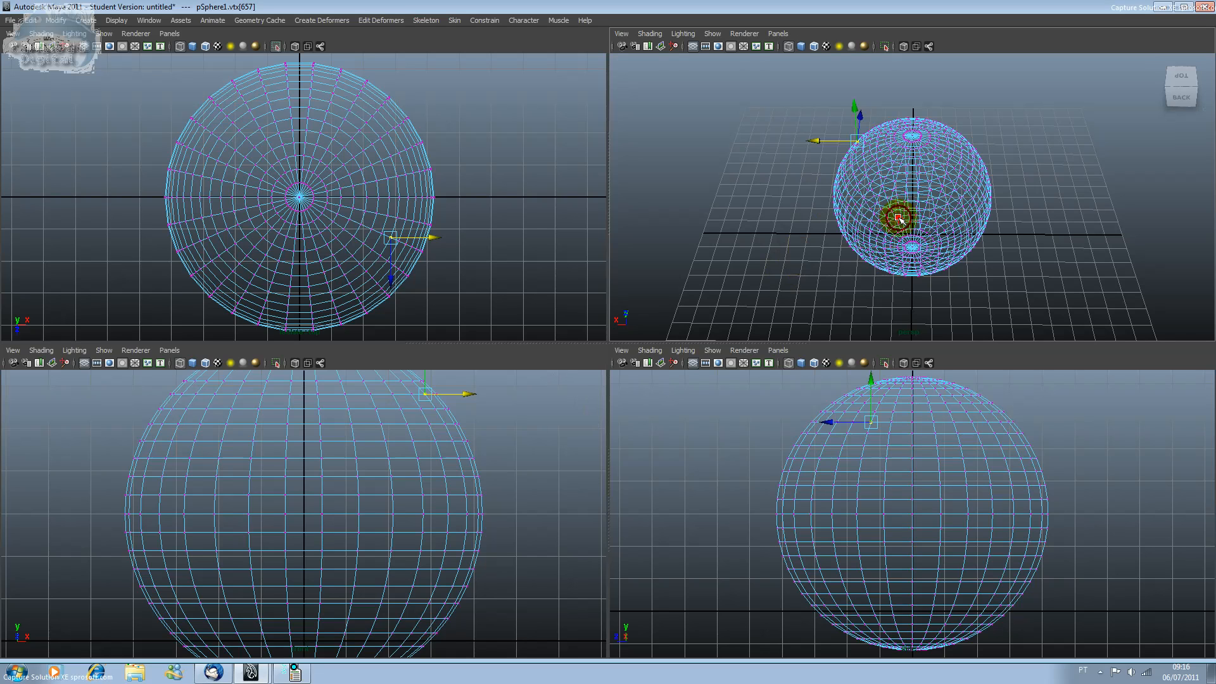
{"action": "left_click_drag", "start_coordinate": [476, 145], "coordinate": [374, 278]}
{"action": "mouse_move", "coordinate": [439, 217]}
{"action": "left_mouse_down"}
{"action": "mouse_move", "coordinate": [466, 217]}
{"action": "mouse_move", "coordinate": [434, 223]}
{"action": "left_mouse_up"}
{"action": "left_click", "coordinate": [499, 464]}
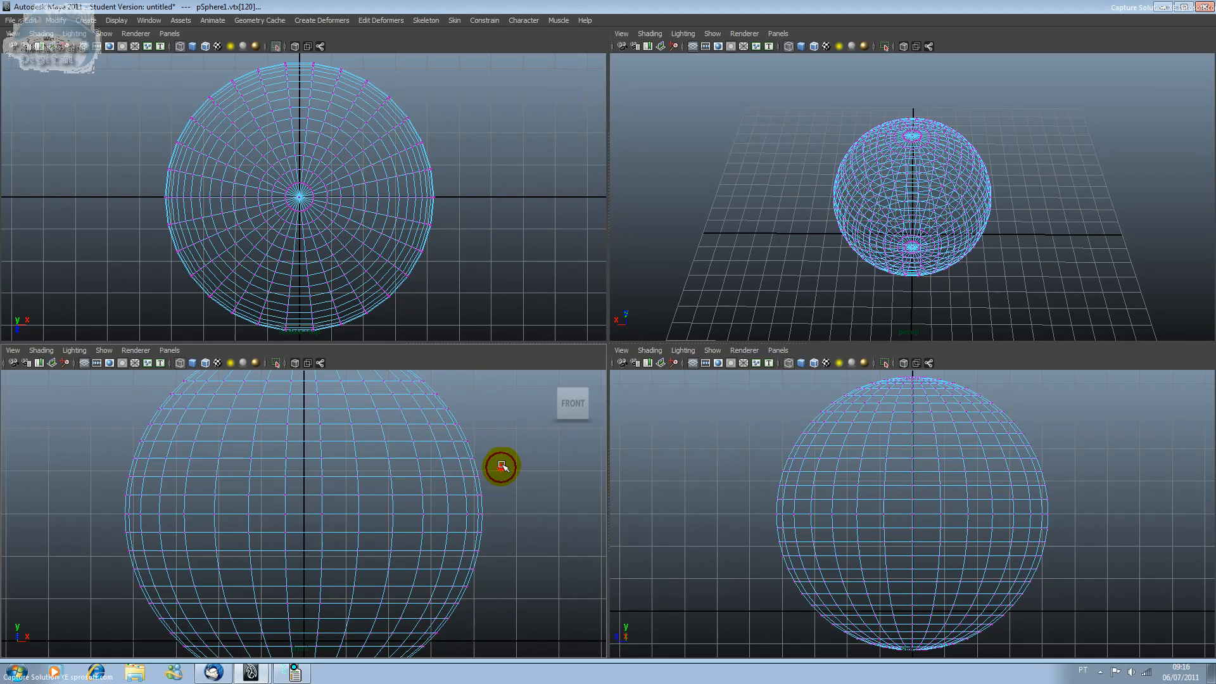
- Select six separate vertices on the positive X half of the sphere in the front view, adding each to the selection
{"action": "left_click", "coordinate": [468, 459]}
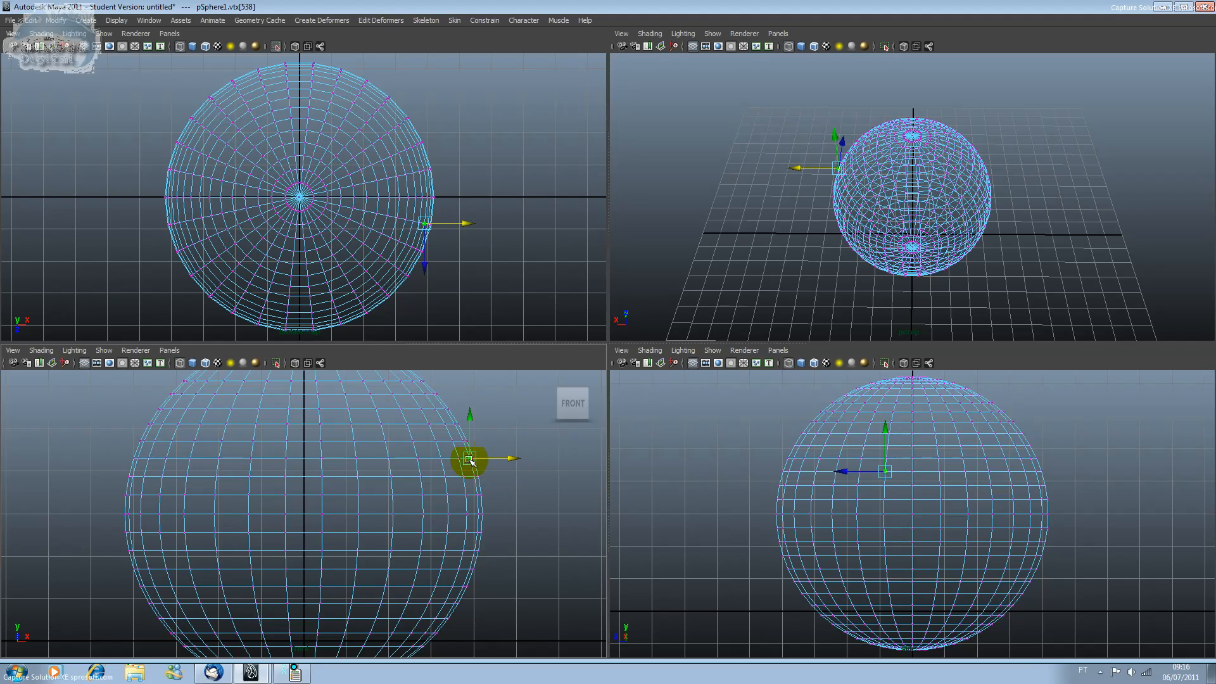
{"action": "left_click", "coordinate": [389, 474], "text": "shift"}
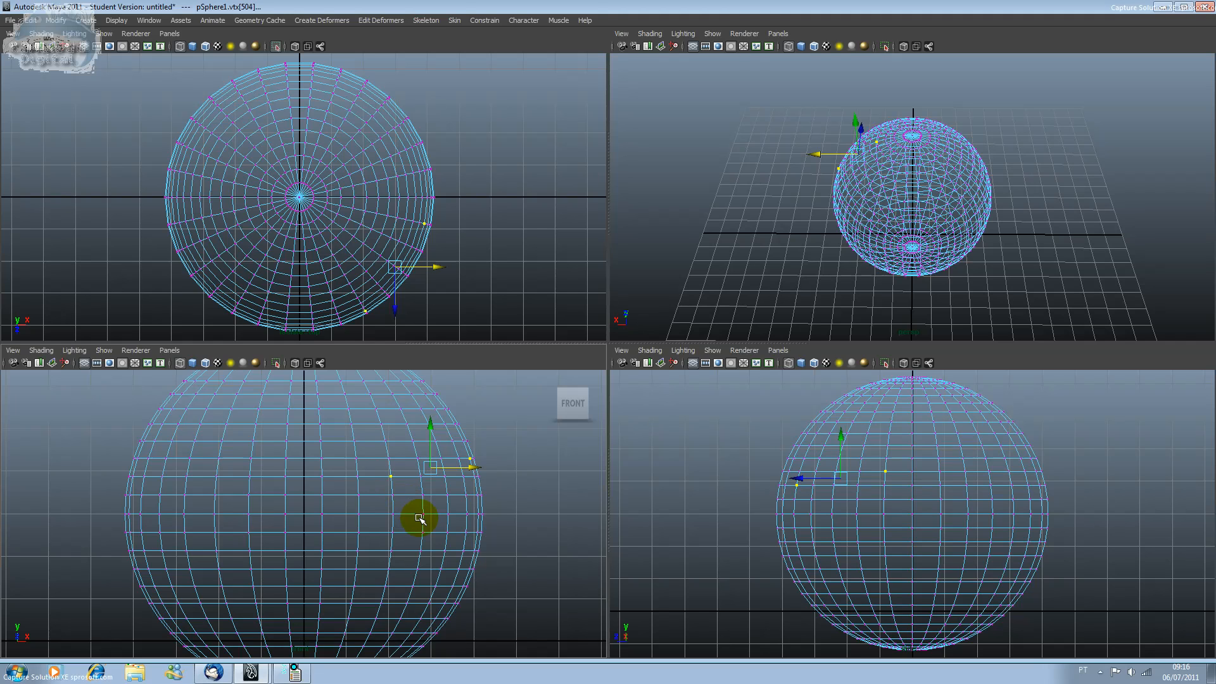
{"action": "left_click", "coordinate": [421, 516], "text": "shift"}
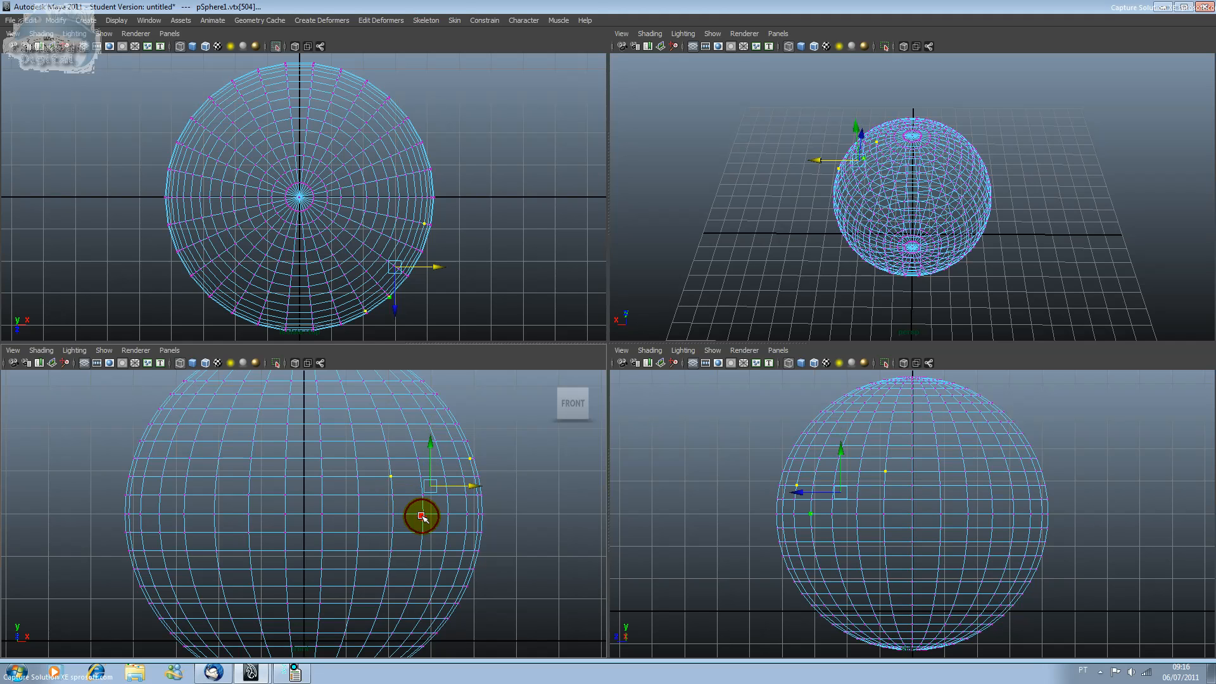
{"action": "left_click", "coordinate": [391, 555], "text": "shift"}
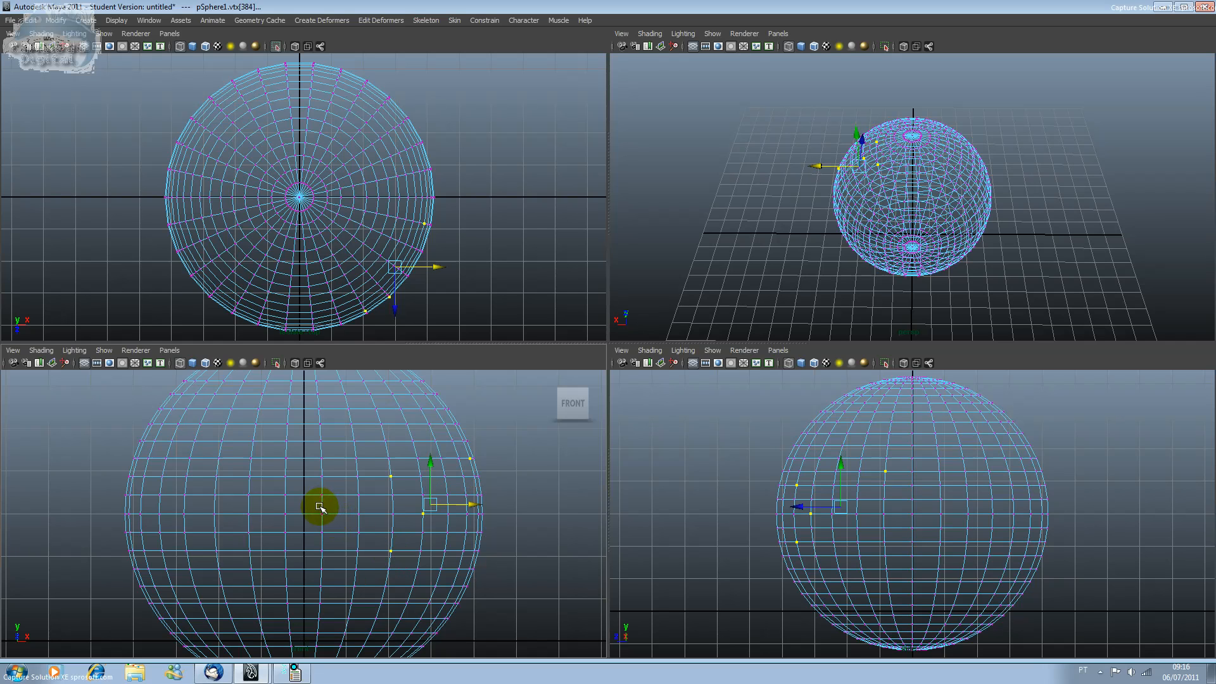
{"action": "left_click", "coordinate": [322, 513], "text": "shift"}
{"action": "left_click", "coordinate": [323, 496], "text": "shift"}
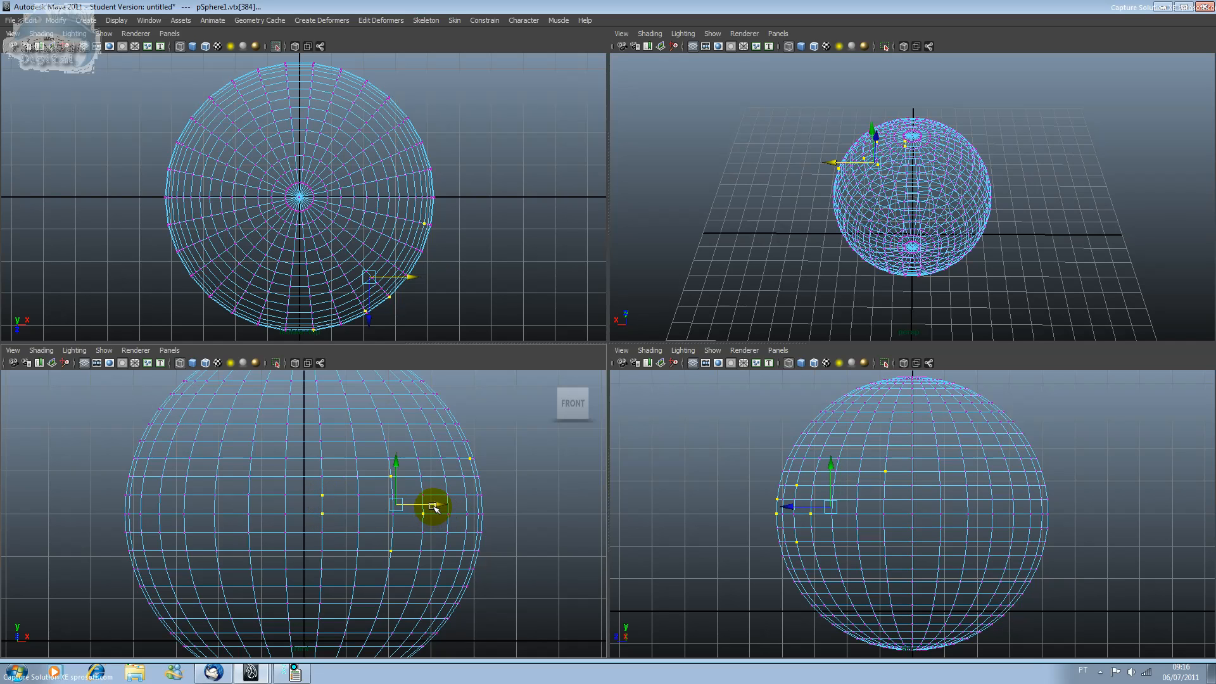
- Try moving the six selected vertices outward along X and up along Y, undo both moves and deselect them
{"action": "scroll", "coordinate": [434, 507], "scroll_direction": "up", "scroll_amount": 3}
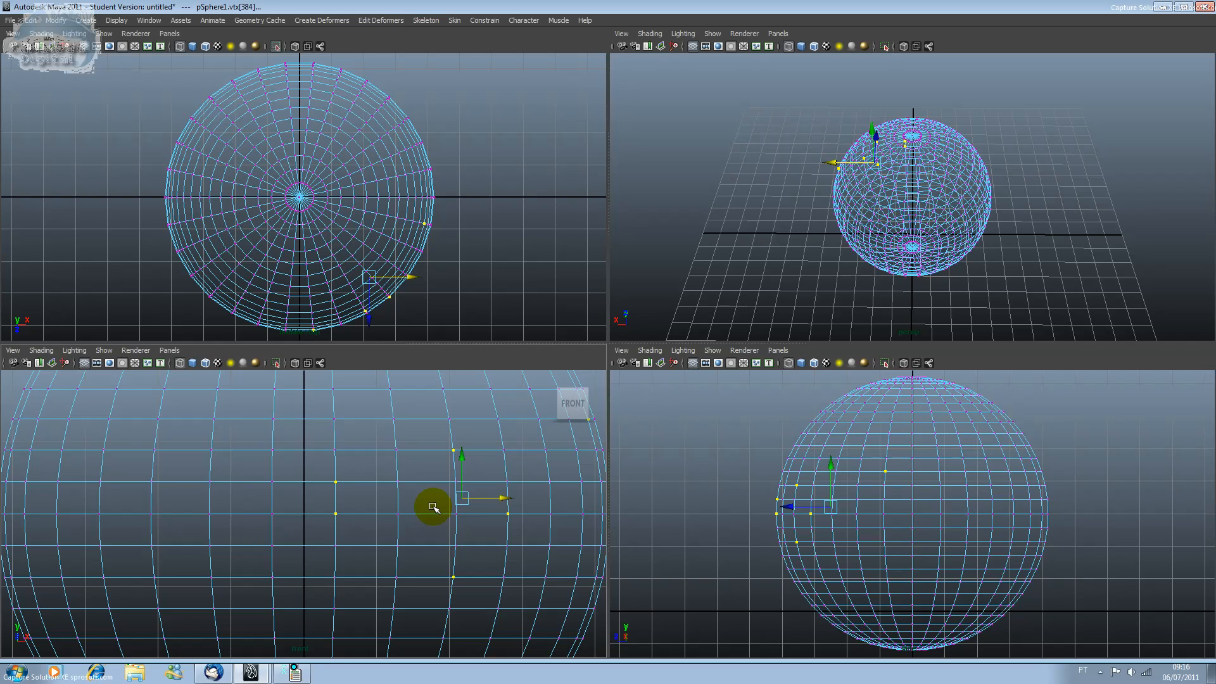
{"action": "left_click_drag", "start_coordinate": [497, 498], "coordinate": [537, 553]}
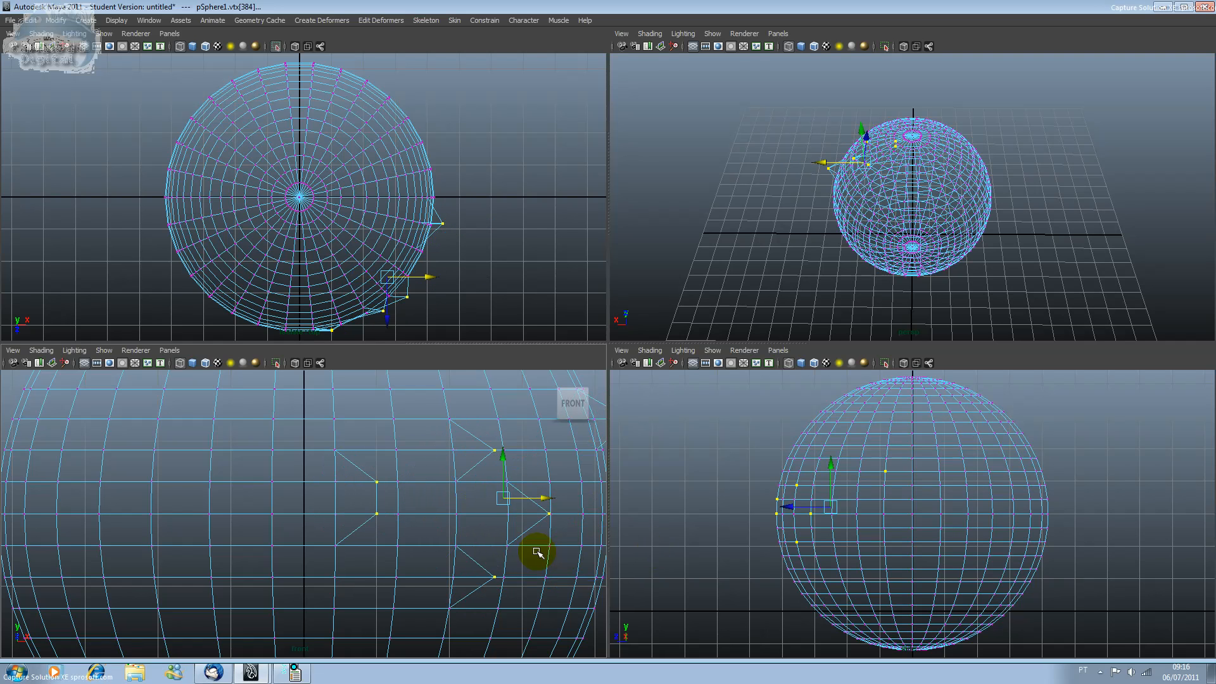
{"action": "left_click_drag", "start_coordinate": [504, 462], "coordinate": [506, 432]}
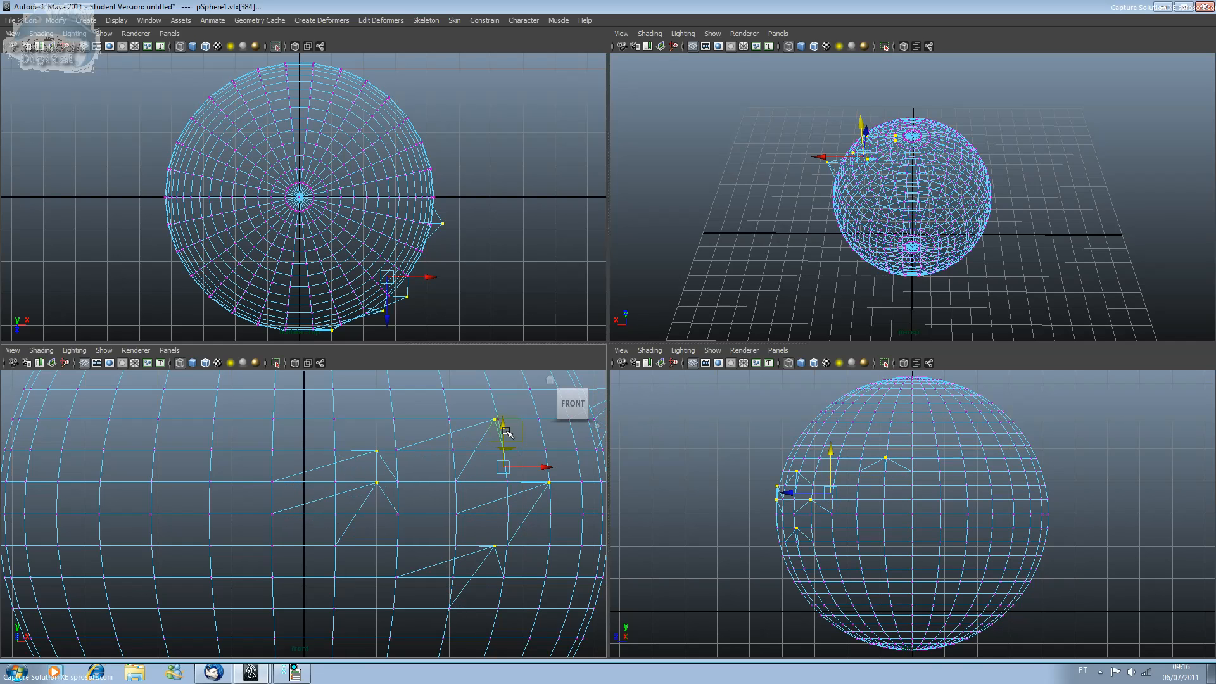
{"action": "key", "text": "ctrl+z"}
{"action": "key", "text": "f"}
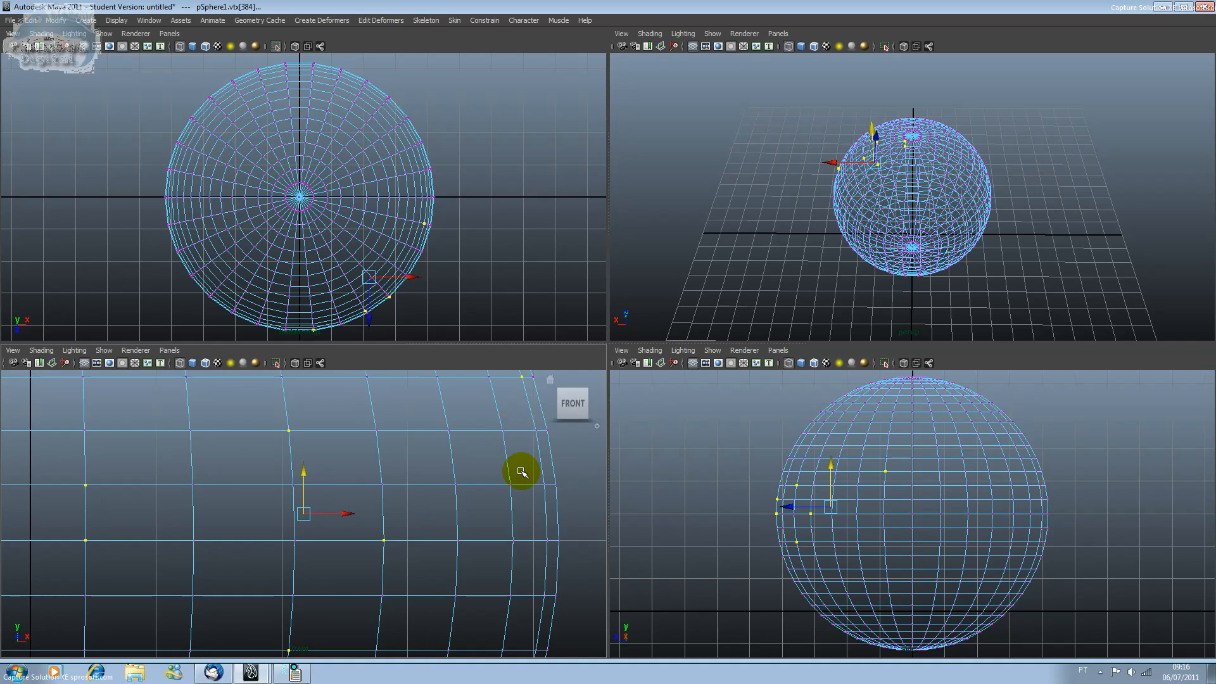
{"action": "left_click", "coordinate": [576, 483]}
{"action": "key", "text": "f"}
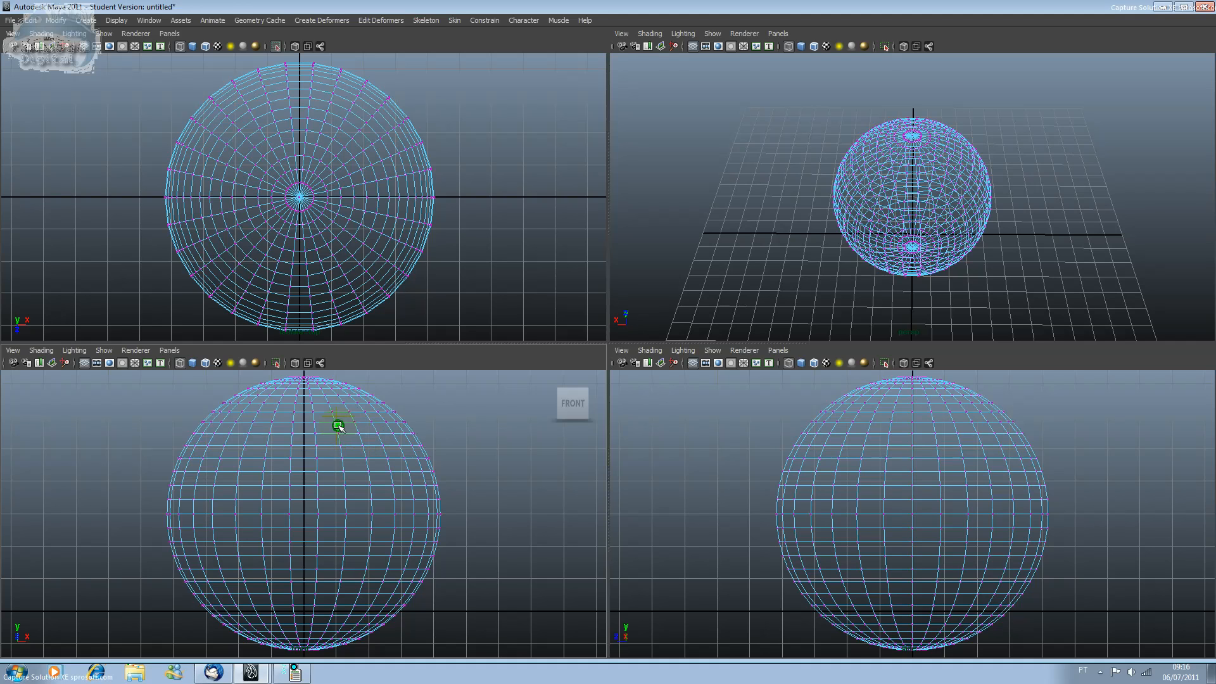
- Switch the sphere back to edge component selection and select several scattered edges in the front view
{"action": "key", "text": "F8"}
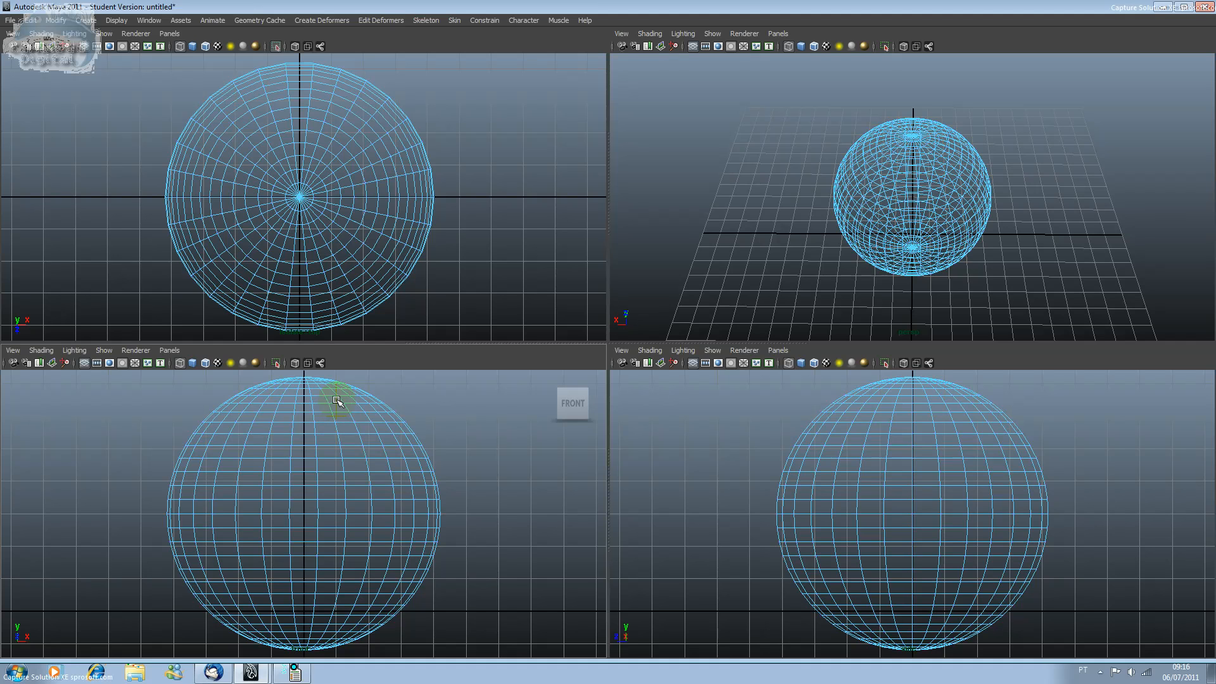
{"action": "left_click", "coordinate": [394, 478]}
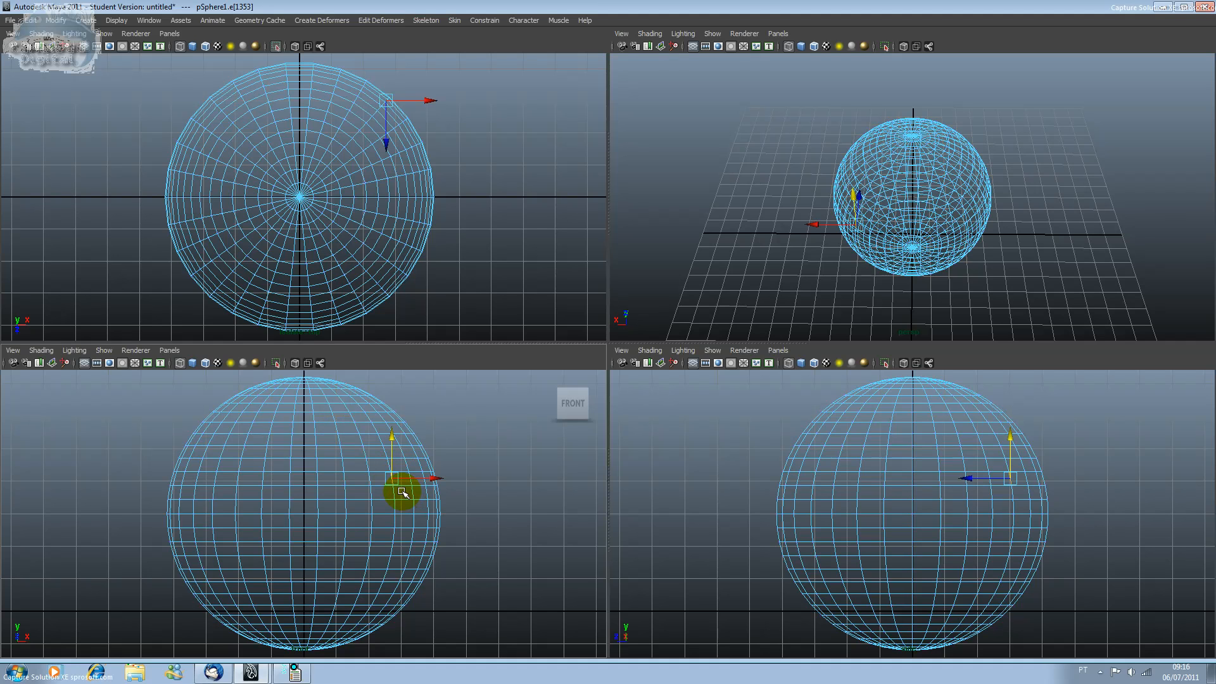
{"action": "left_click", "coordinate": [371, 524], "text": "shift"}
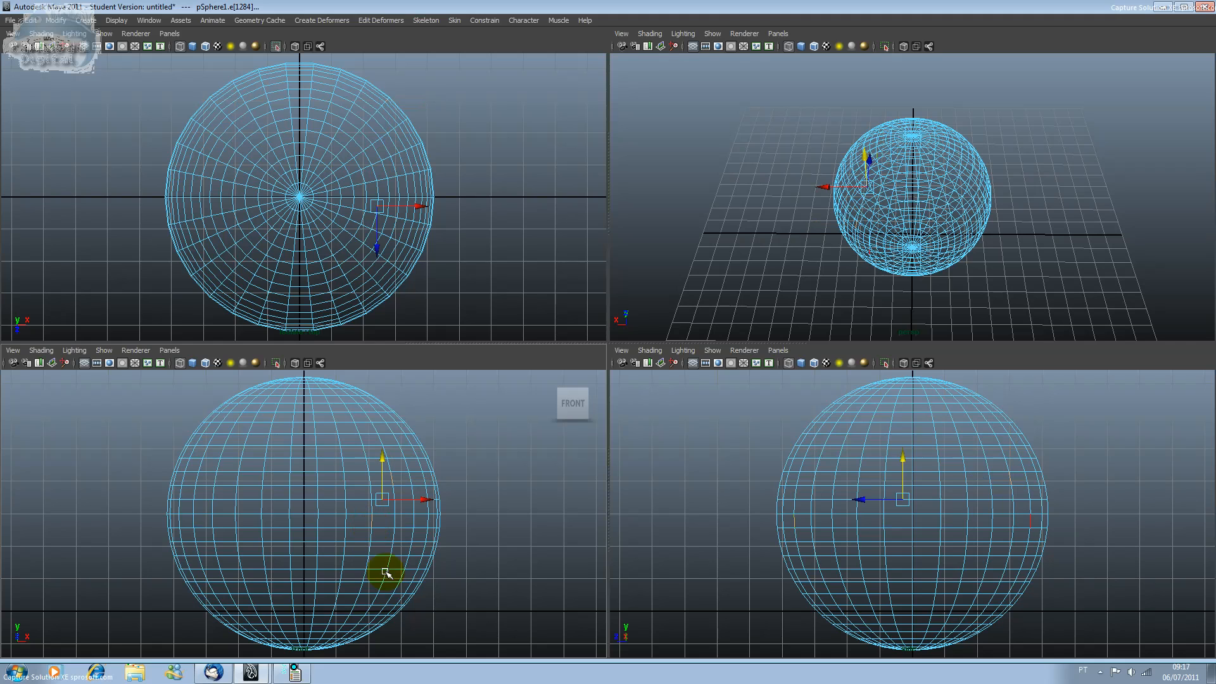
{"action": "left_click", "coordinate": [318, 514], "text": "shift"}
{"action": "left_click", "coordinate": [313, 467], "text": "shift"}
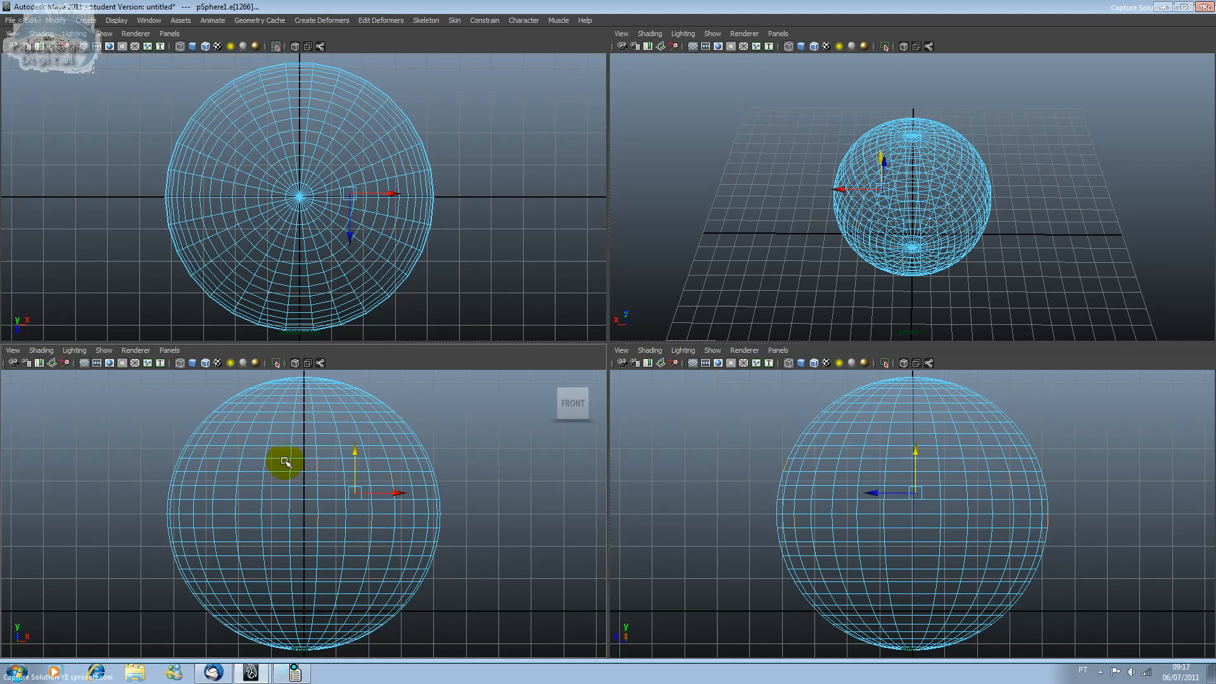
{"action": "left_click", "coordinate": [285, 461], "text": "shift"}
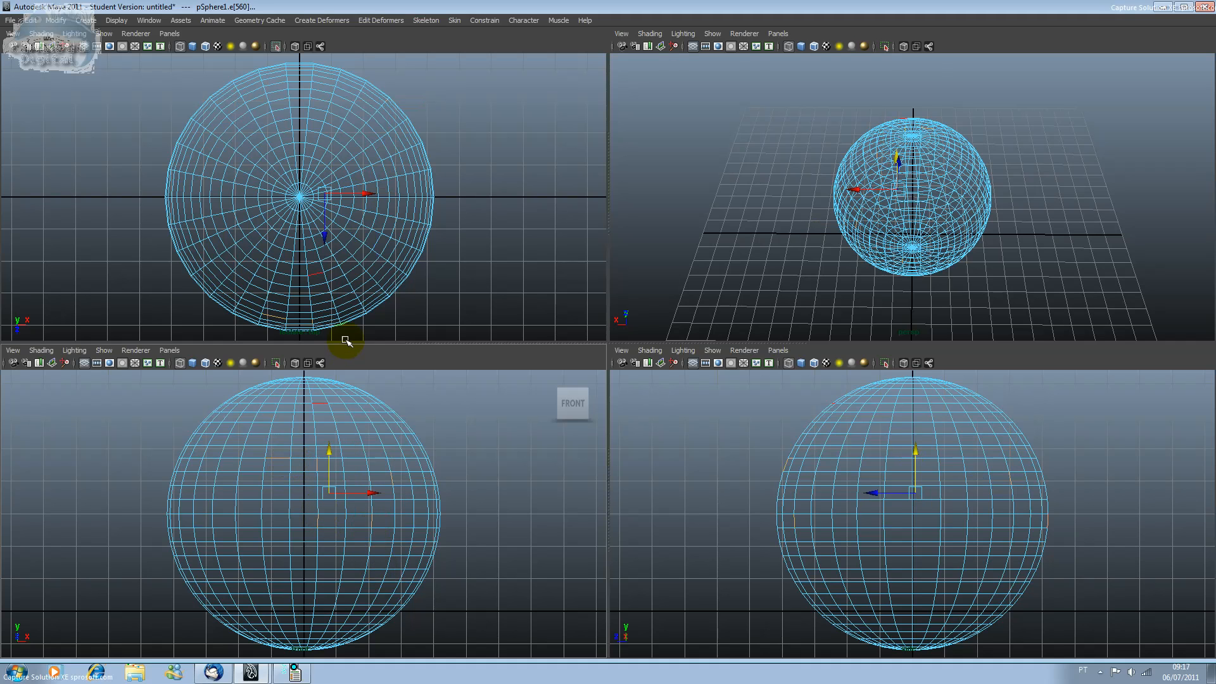
- Add several scattered edges around the sphere in the top view to the current edge selection
{"action": "left_click", "coordinate": [351, 286], "text": "shift"}
{"action": "left_click", "coordinate": [216, 255], "text": "shift"}
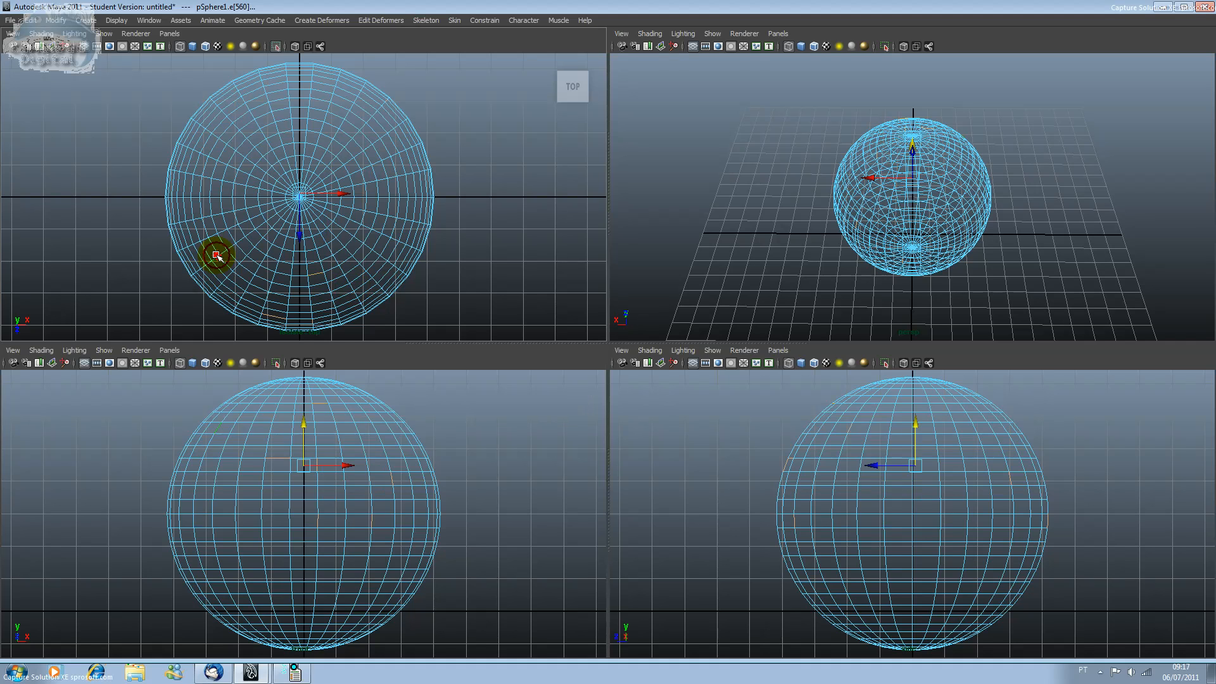
{"action": "left_click", "coordinate": [202, 143], "text": "shift"}
{"action": "left_click", "coordinate": [280, 130], "text": "shift"}
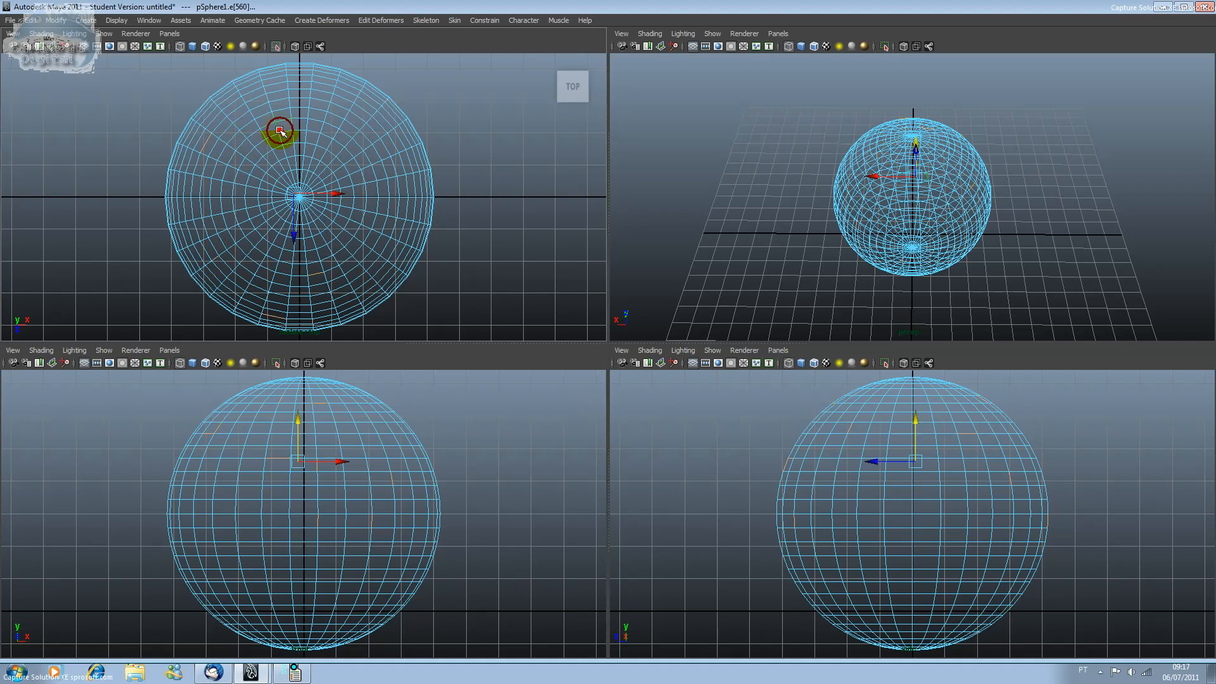
{"action": "left_click", "coordinate": [235, 172], "text": "shift"}
{"action": "left_click", "coordinate": [210, 201], "text": "shift"}
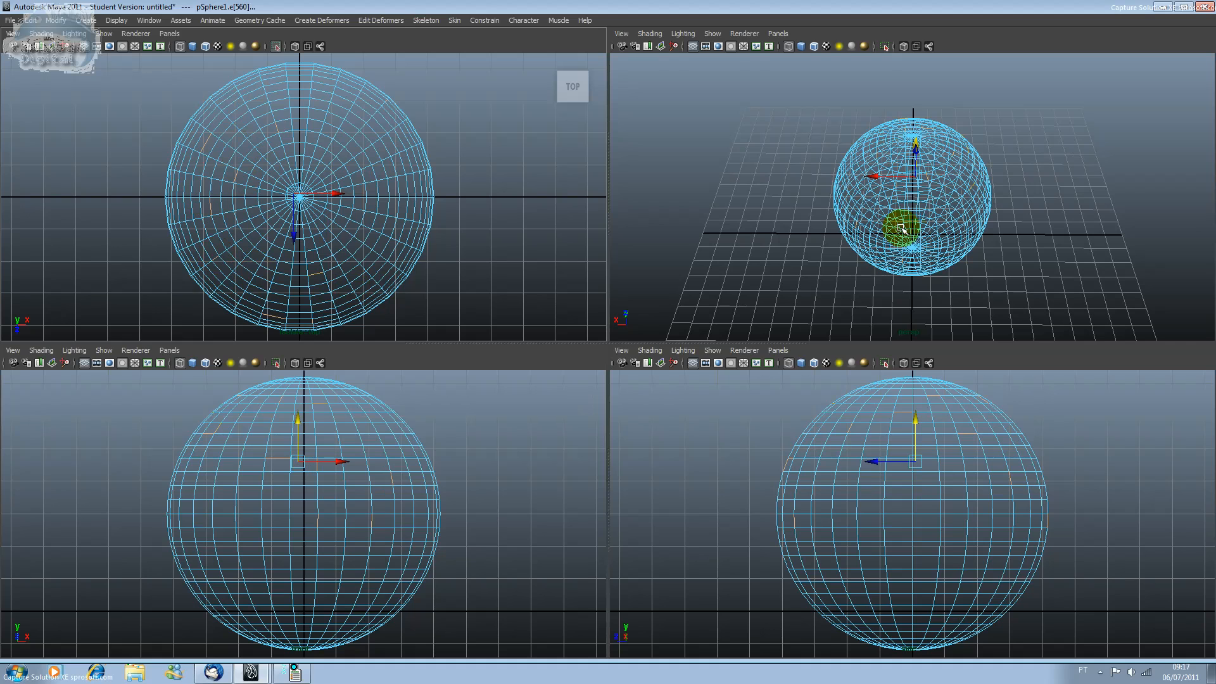
- Add more separate edges to the selection, picking them in the right view and the perspective view
{"action": "left_click", "coordinate": [860, 476], "text": "shift"}
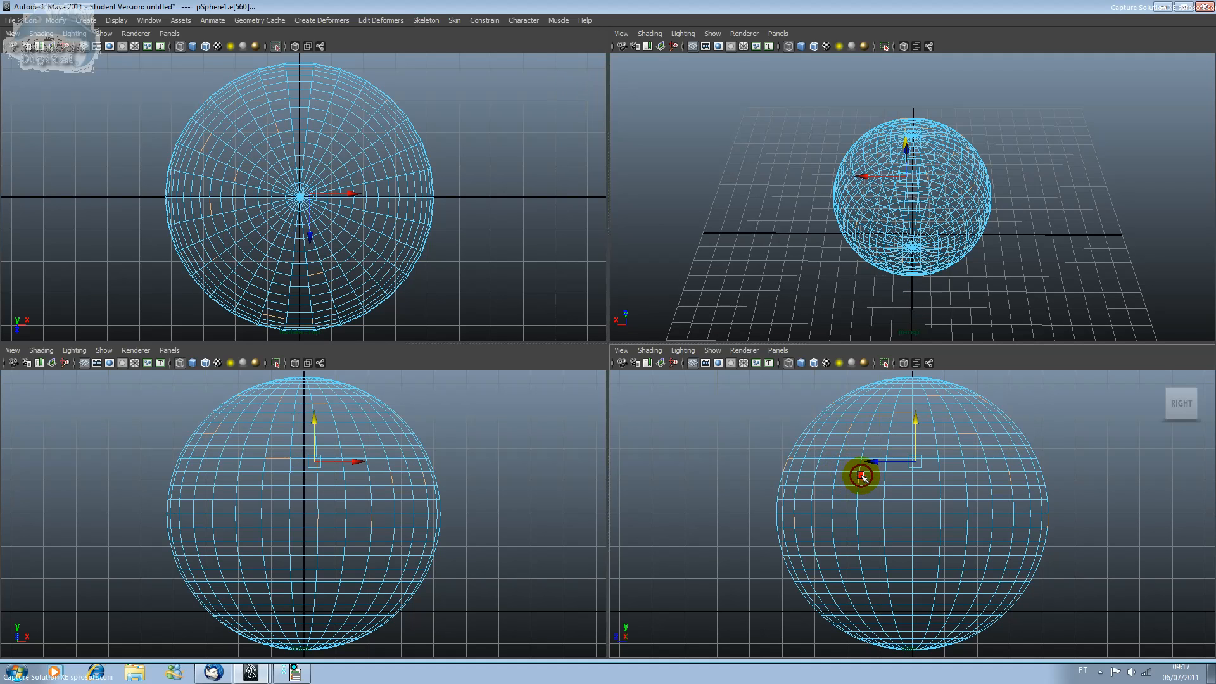
{"action": "left_click", "coordinate": [918, 556], "text": "shift"}
{"action": "left_click", "coordinate": [915, 516], "text": "shift"}
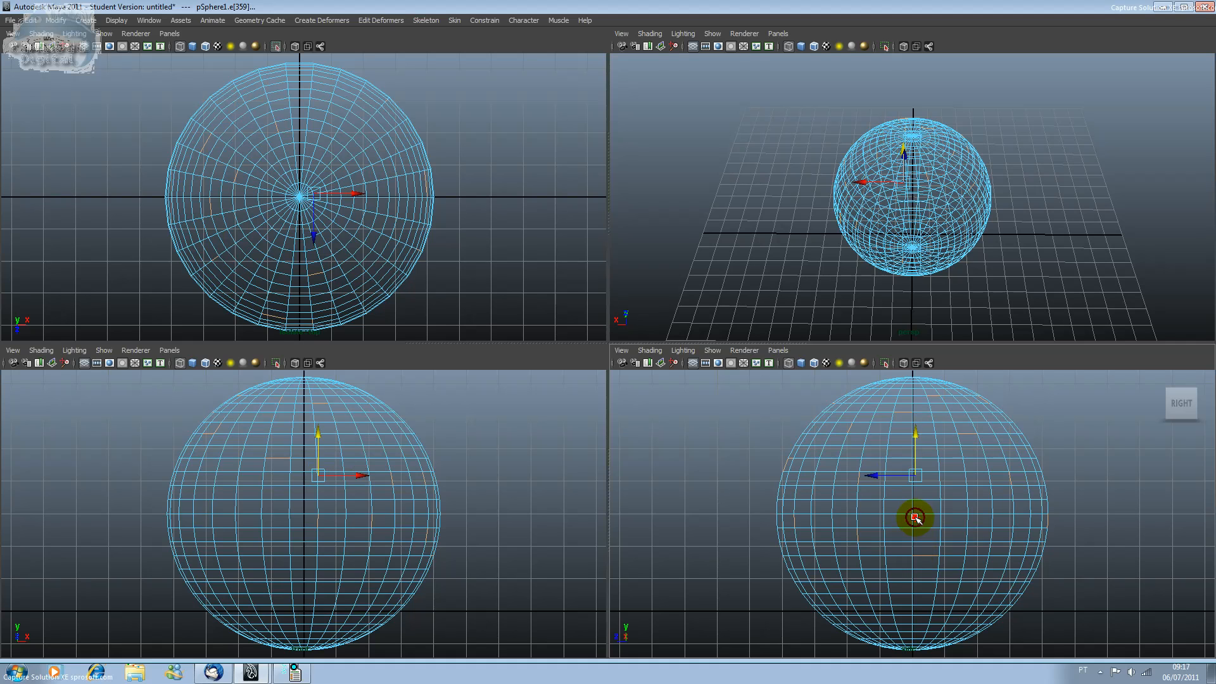
{"action": "left_click", "coordinate": [971, 229], "text": "shift"}
{"action": "left_click", "coordinate": [943, 236], "text": "shift"}
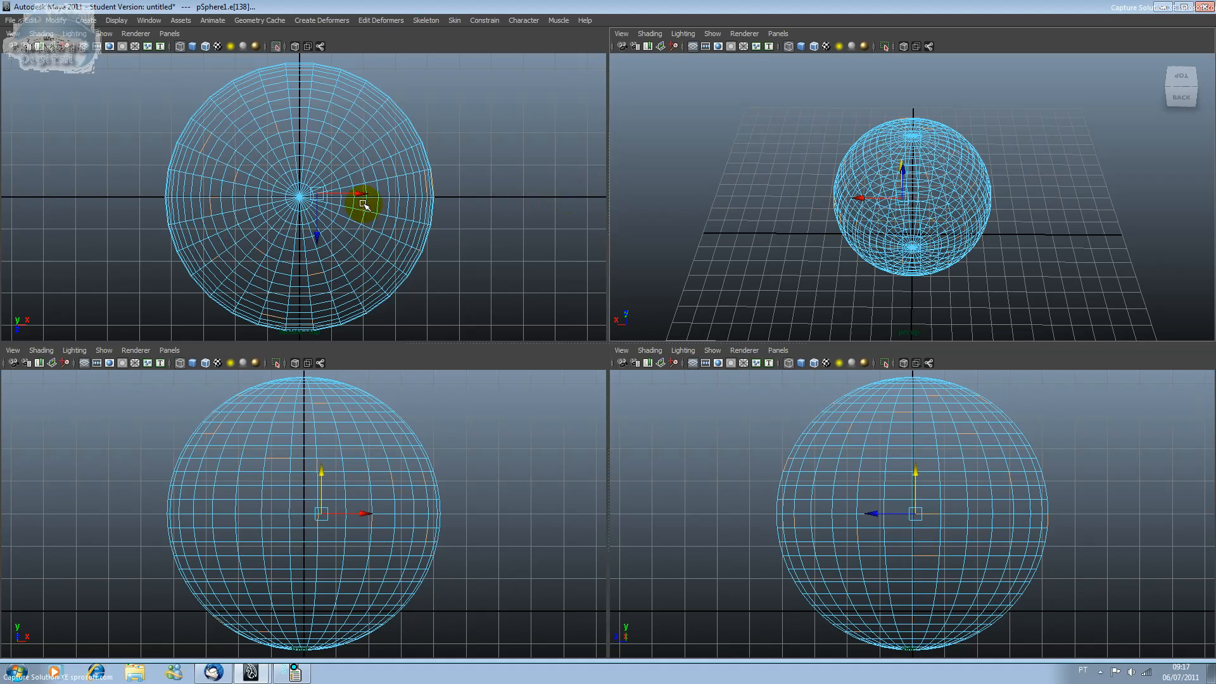
- Replace the edge selection with a single edge near the sphere's upper outline on the positive X side in the front view
{"action": "left_click_drag", "start_coordinate": [415, 209], "coordinate": [337, 238]}
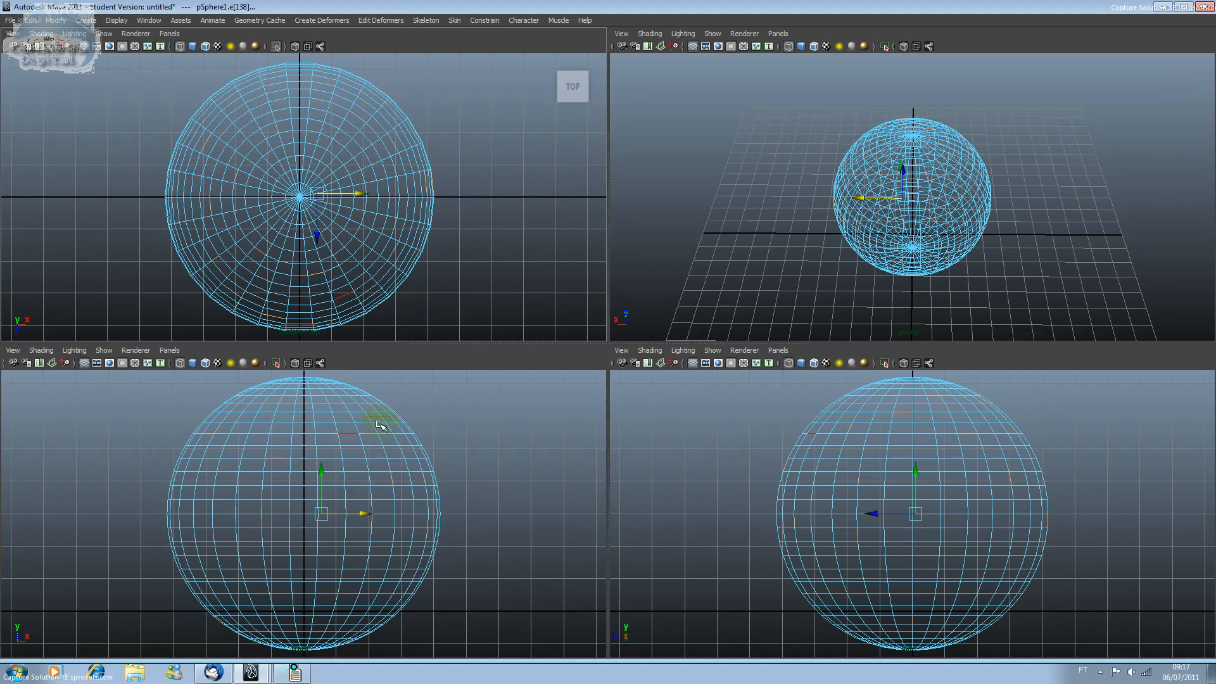
{"action": "left_click", "coordinate": [368, 455]}
{"action": "left_click", "coordinate": [411, 430]}
{"action": "left_click", "coordinate": [411, 429]}
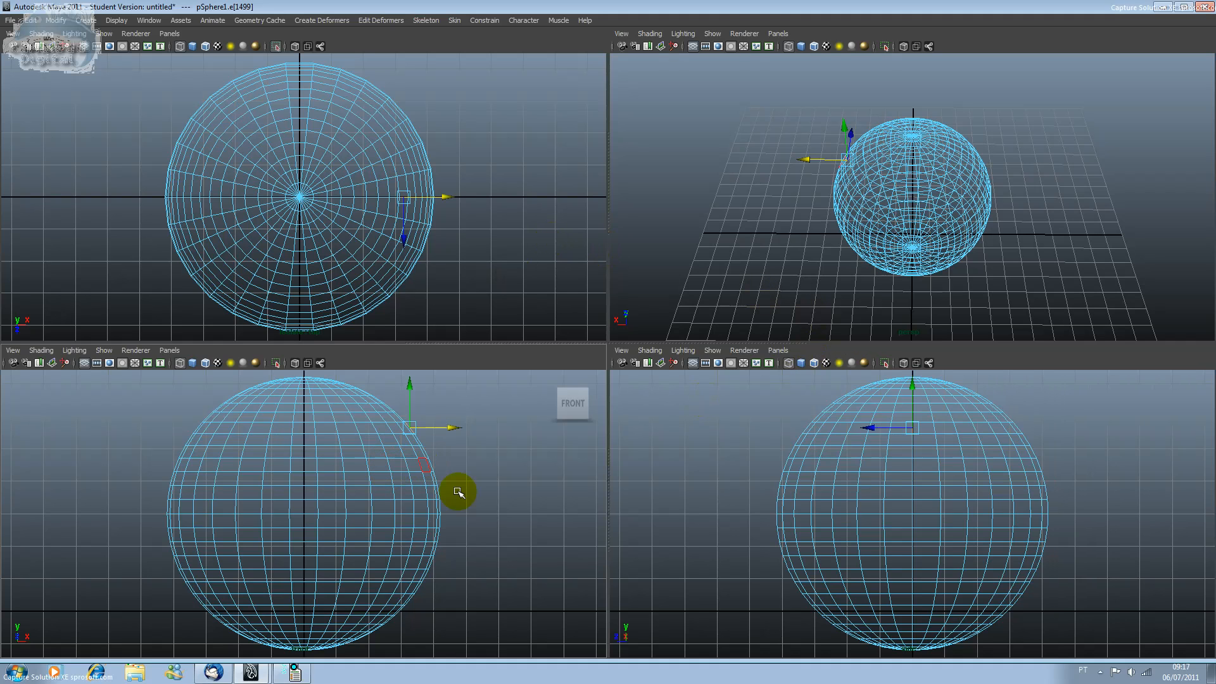
- Select several scattered faces on the sphere in the front view and add more in the top and perspective views
{"action": "left_click", "coordinate": [416, 463]}
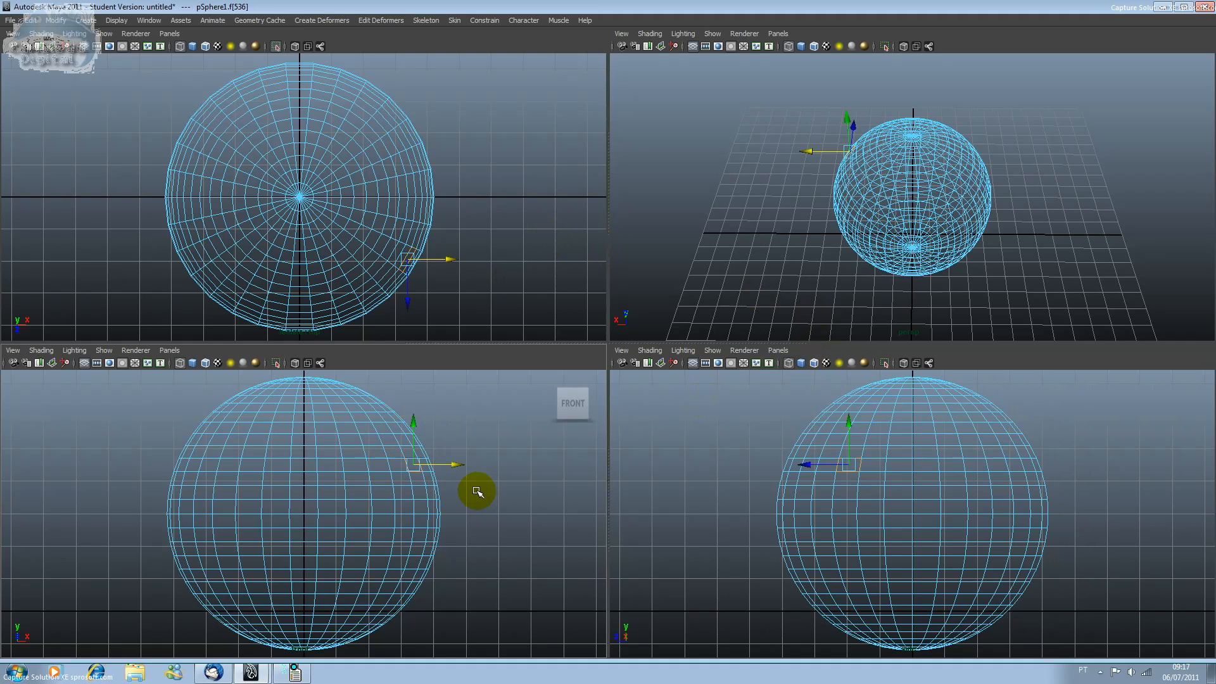
{"action": "left_click", "coordinate": [423, 507], "text": "shift"}
{"action": "left_click", "coordinate": [409, 506], "text": "shift"}
{"action": "left_click", "coordinate": [374, 485], "text": "shift"}
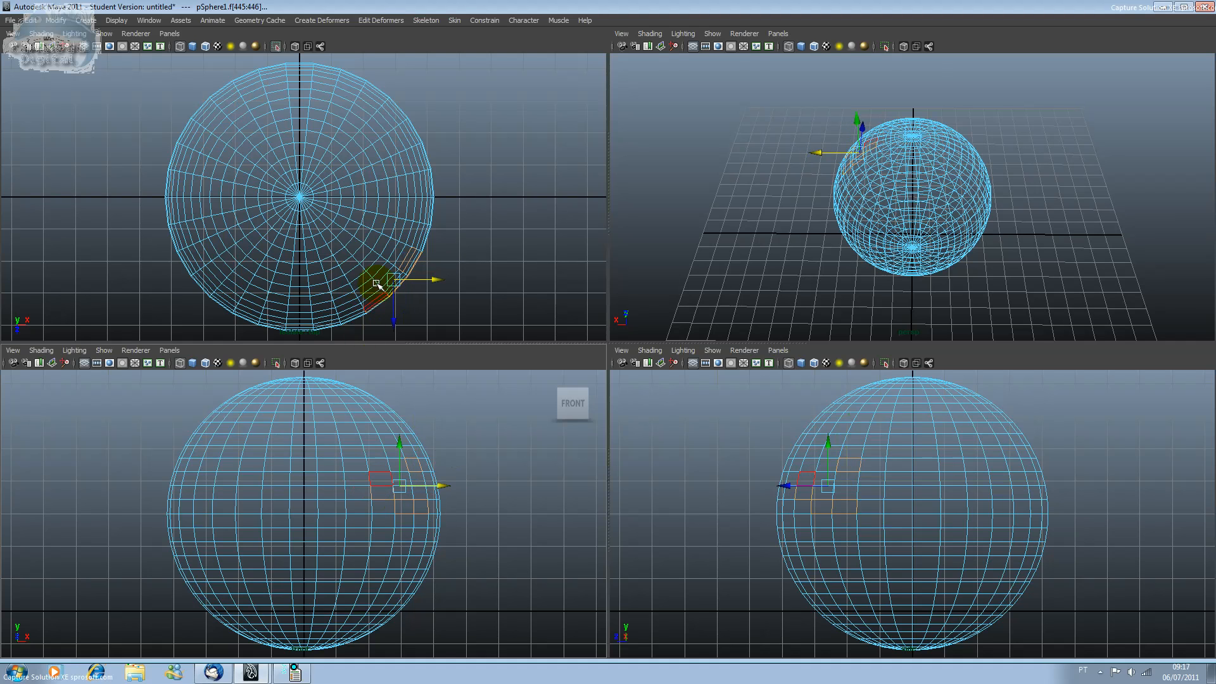
{"action": "left_click", "coordinate": [368, 154], "text": "shift"}
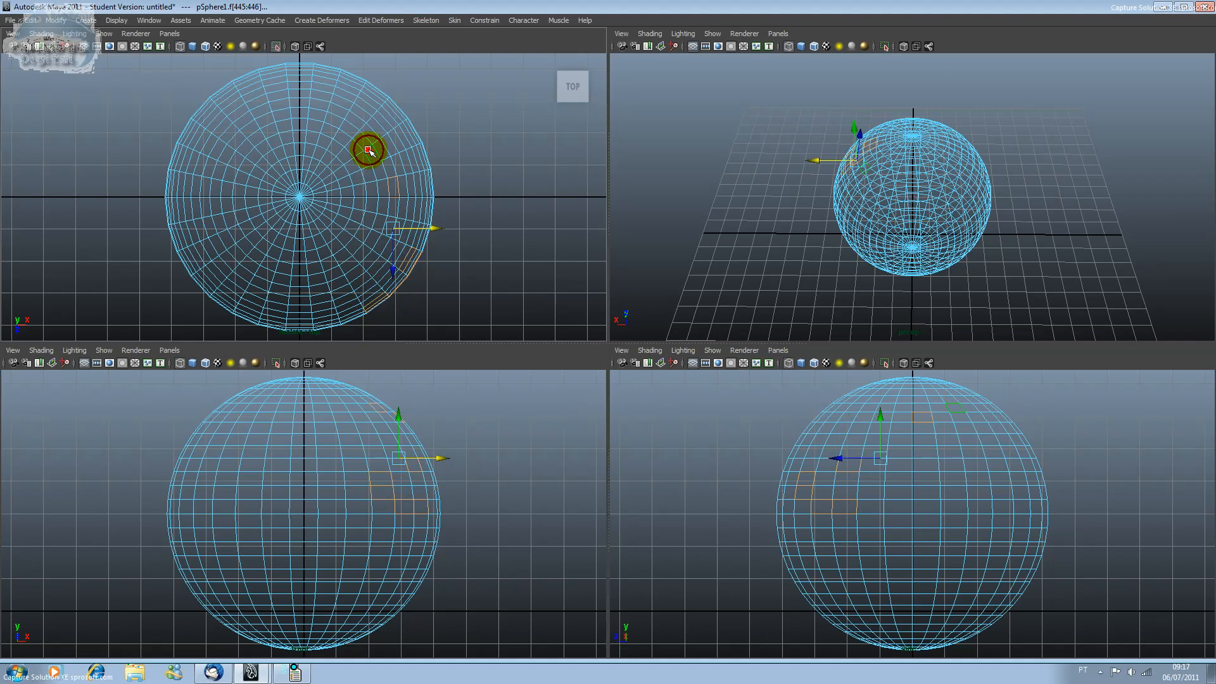
{"action": "left_click", "coordinate": [885, 210], "text": "shift"}
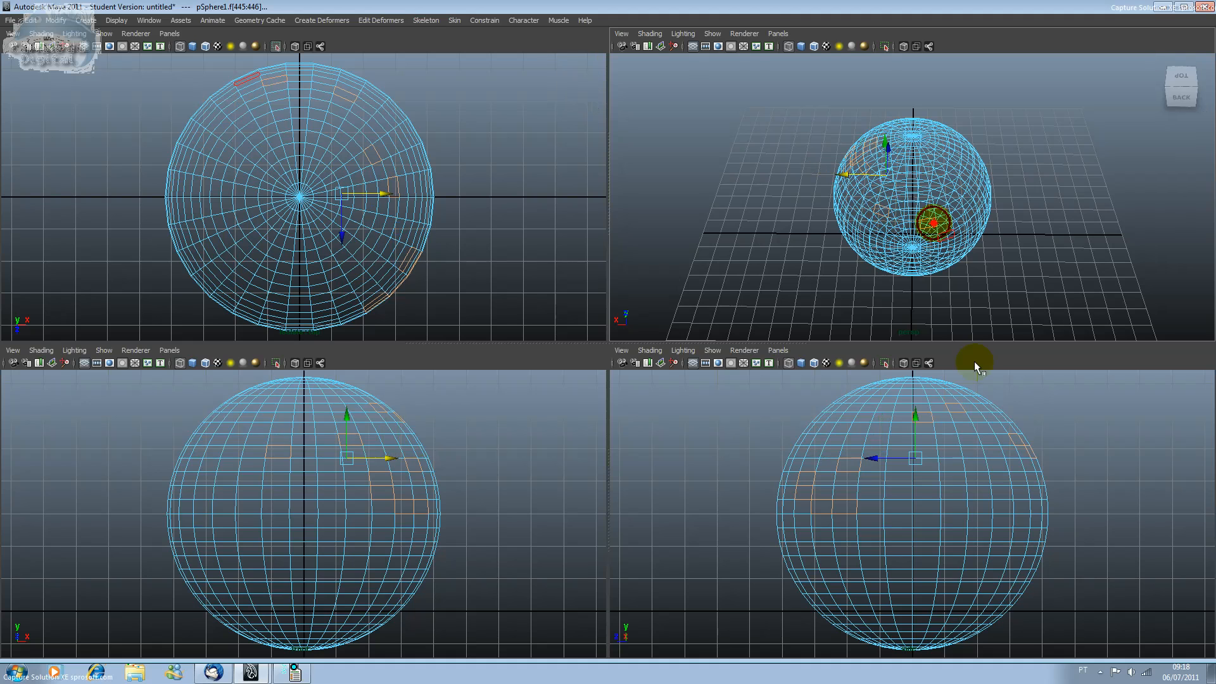
- Add several separate faces to the current selection in the right view
{"action": "left_click", "coordinate": [962, 481], "text": "shift"}
{"action": "left_click", "coordinate": [924, 573], "text": "shift"}
{"action": "left_click", "coordinate": [879, 537], "text": "shift"}
{"action": "left_click", "coordinate": [849, 589], "text": "shift"}
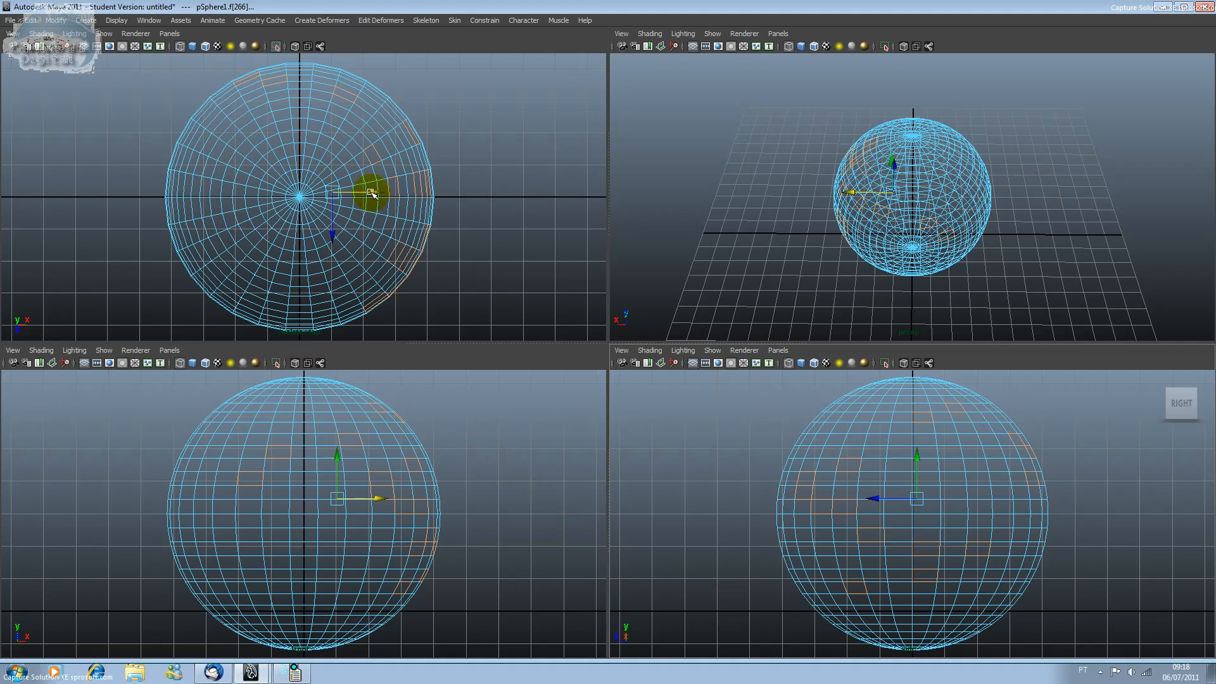
- Try moving the selected faces outward along positive X in the top view, and undo the move
{"action": "left_click_drag", "start_coordinate": [371, 192], "coordinate": [438, 219]}
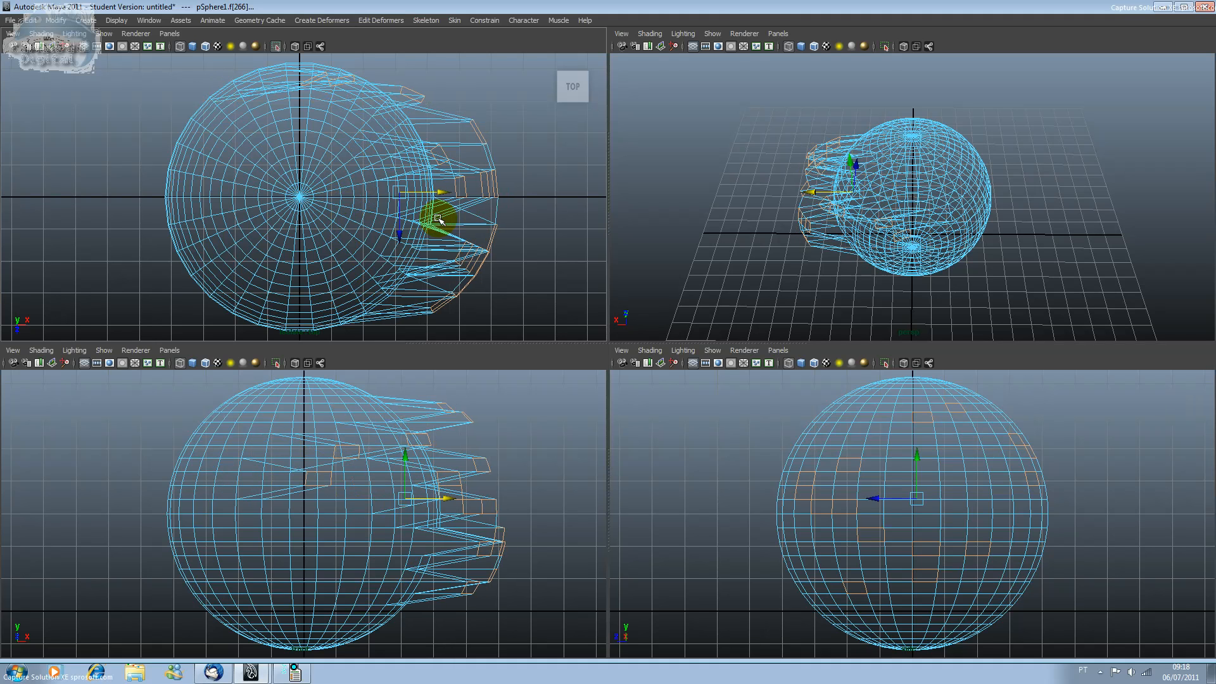
{"action": "key", "text": "ctrl+z"}
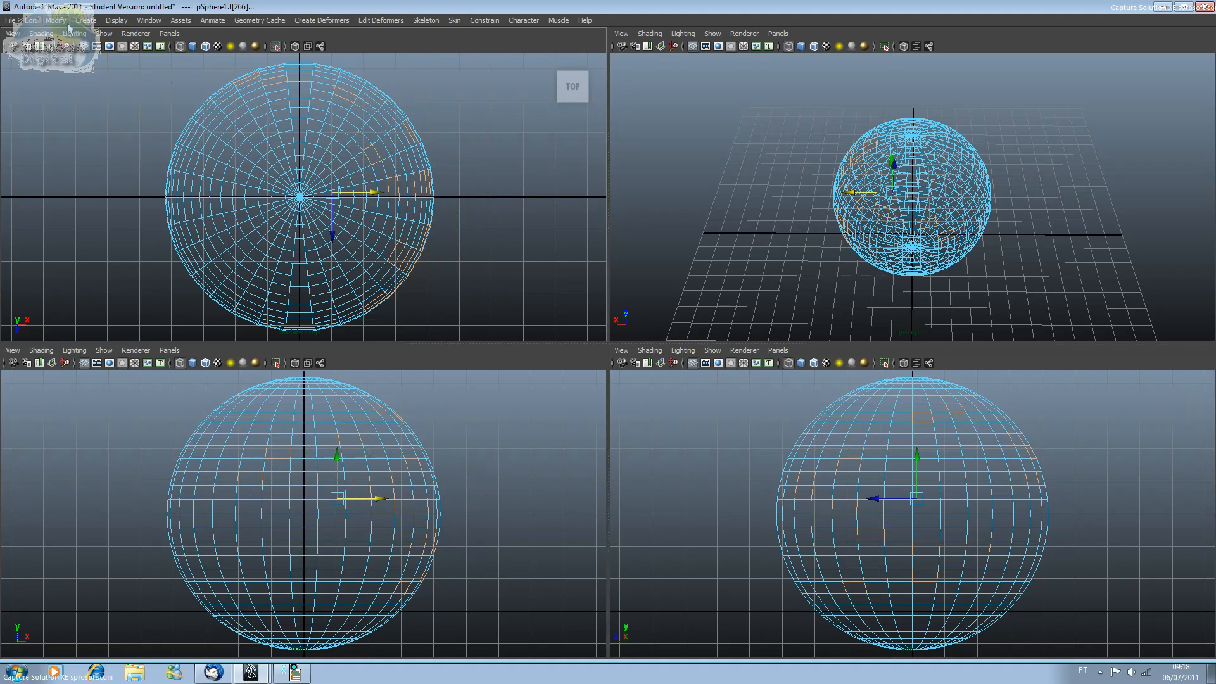
- Try scaling the selected faces up uniformly with the Scale tool, undo the scaling and clear the face selection
{"action": "key", "text": "e"}
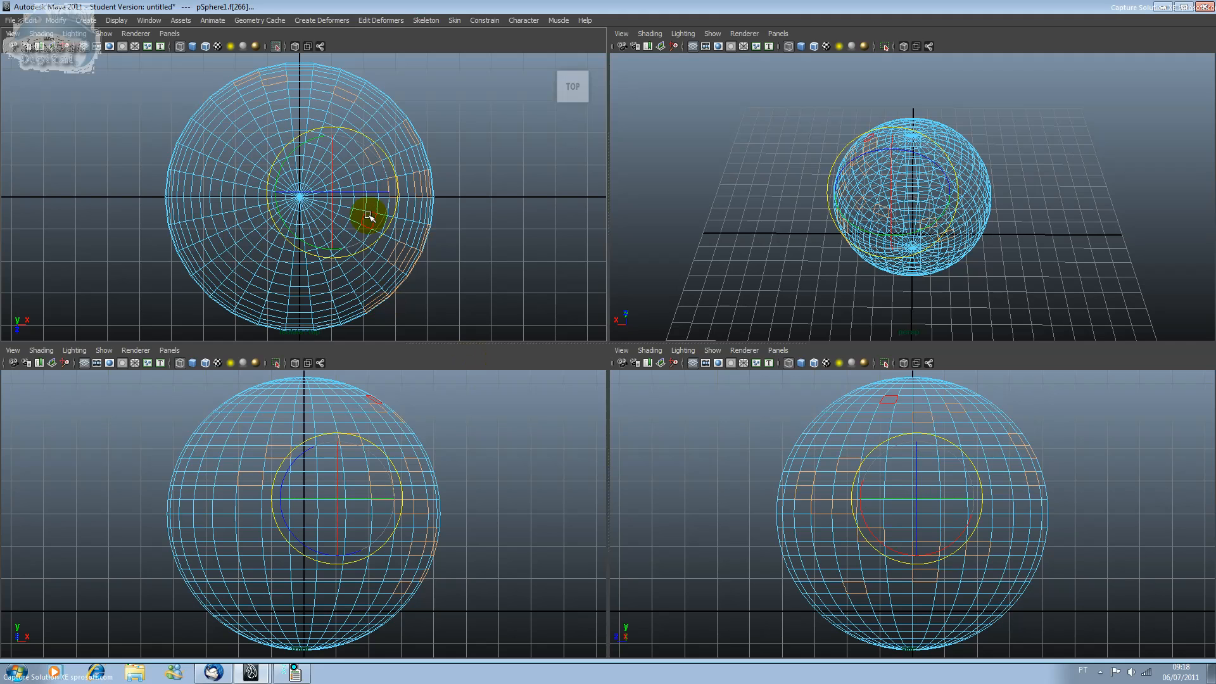
{"action": "key", "text": "r"}
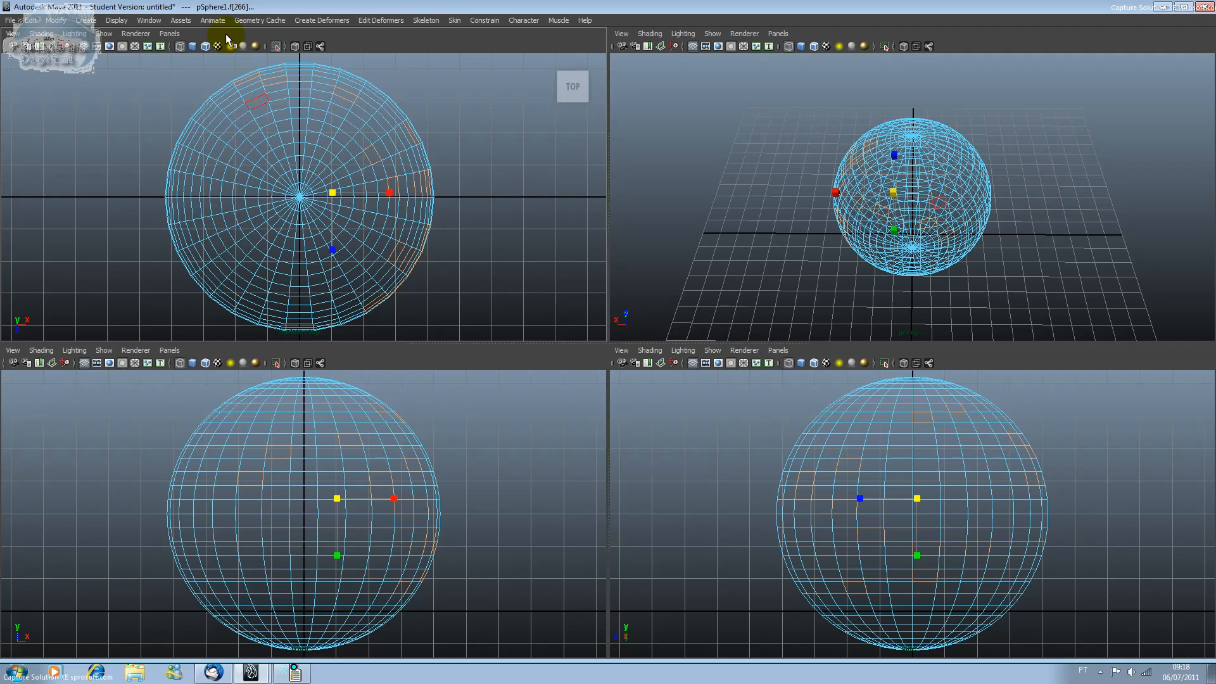
{"action": "left_click", "coordinate": [56, 20]}
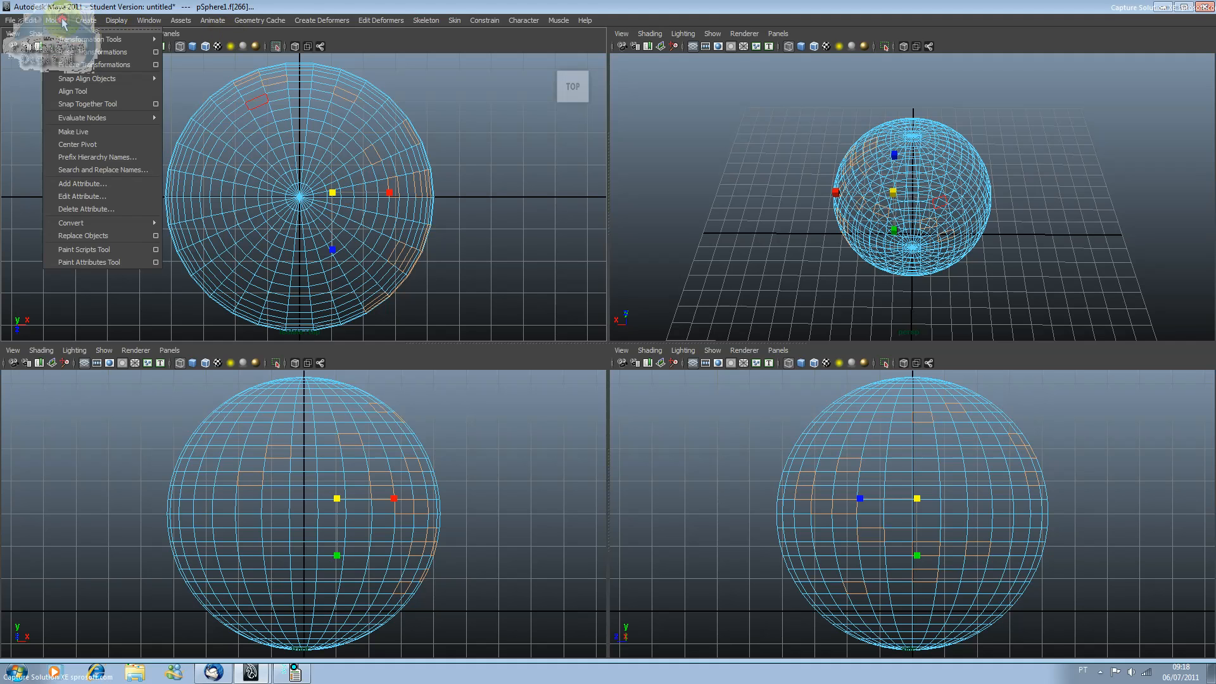
{"action": "mouse_move", "coordinate": [77, 44]}
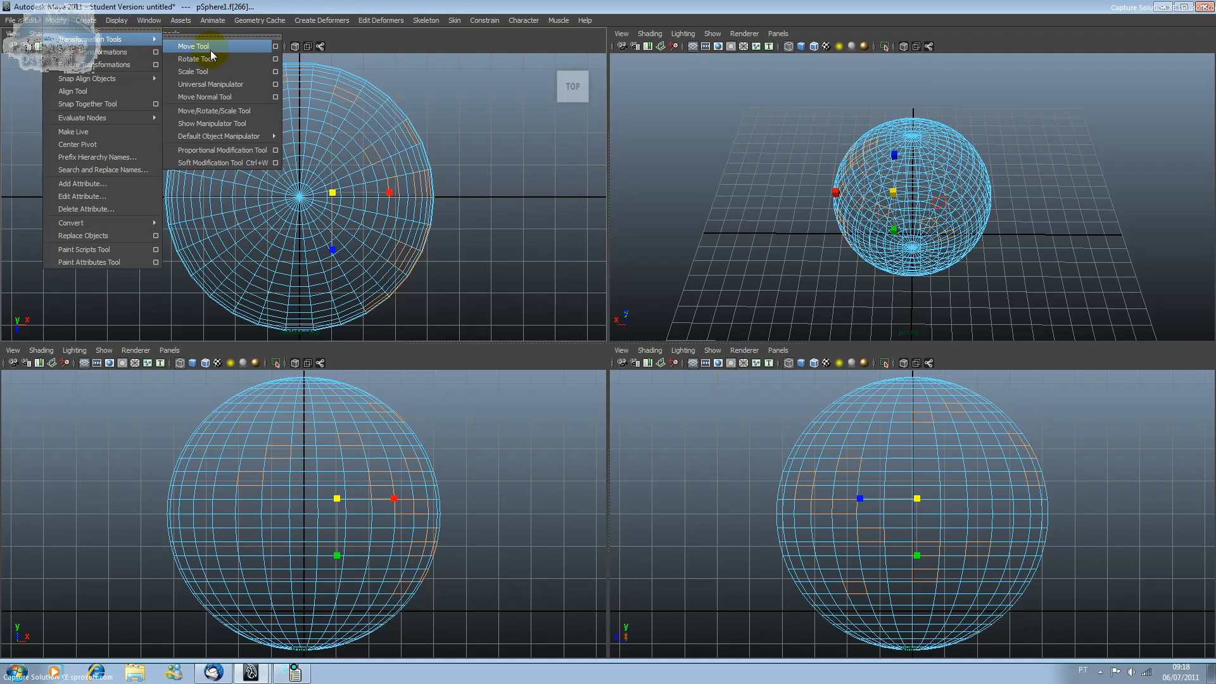
{"action": "left_click", "coordinate": [211, 72]}
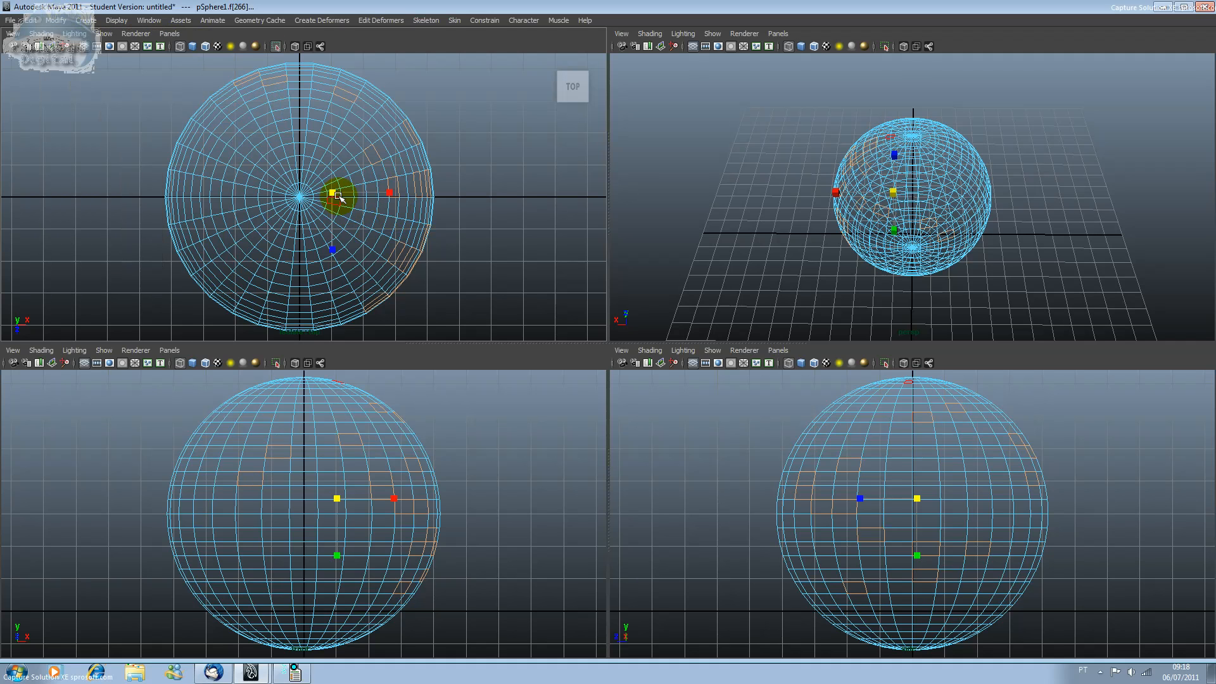
{"action": "left_click_drag", "start_coordinate": [334, 194], "coordinate": [485, 266]}
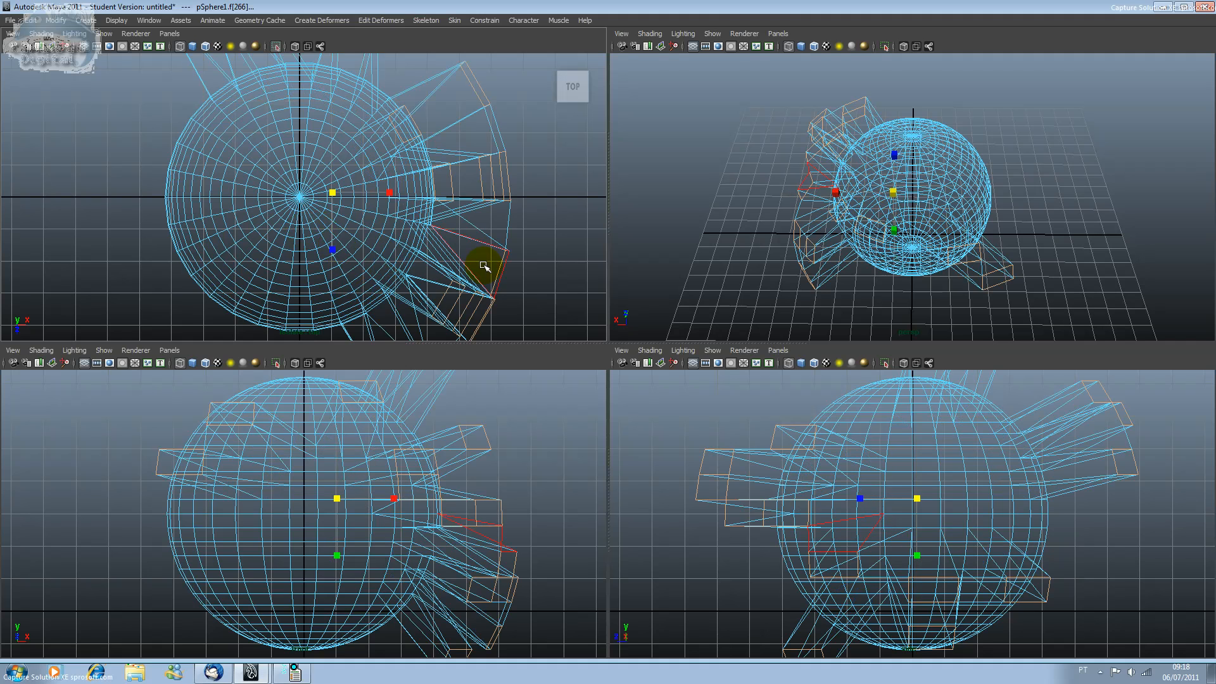
{"action": "key", "text": "ctrl+z"}
{"action": "left_click", "coordinate": [485, 266]}
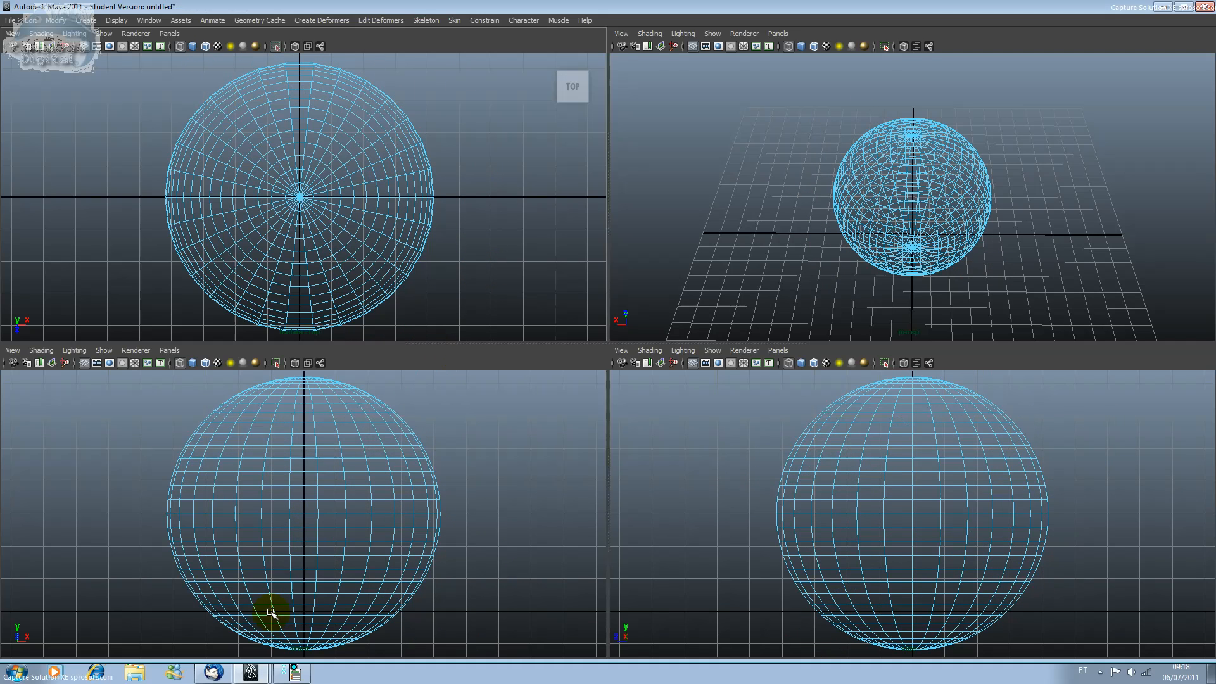
{"action": "left_click", "coordinate": [295, 674]}
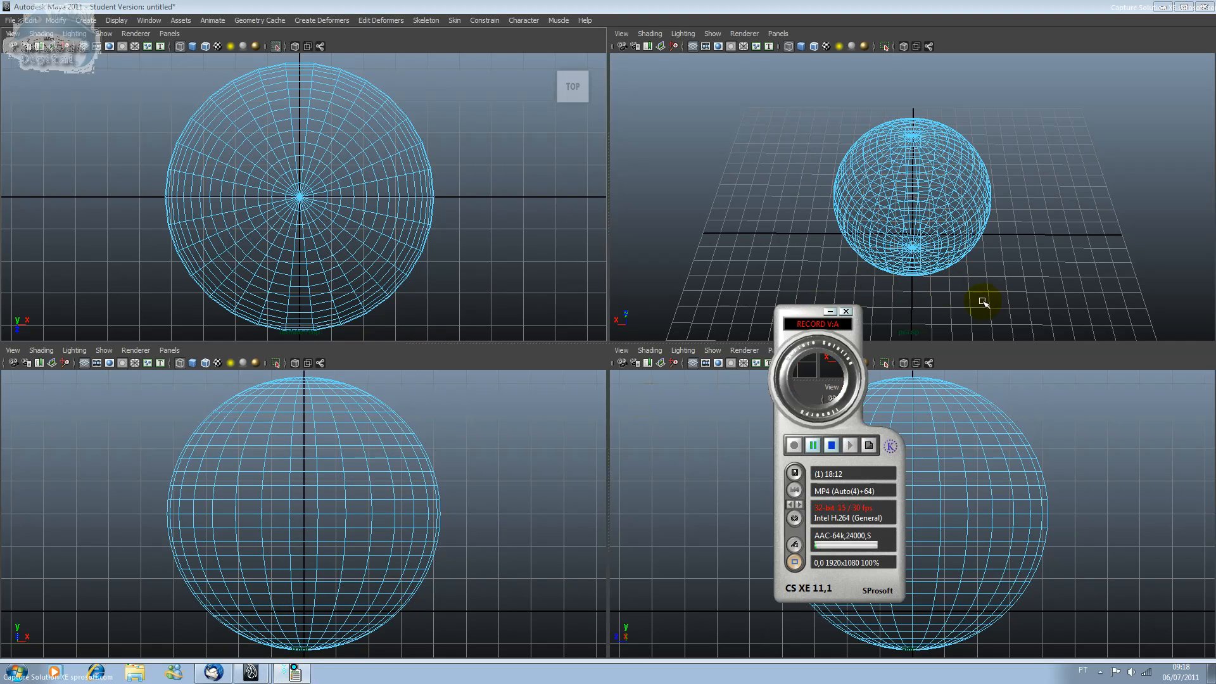
{"action": "left_click", "coordinate": [831, 312]}
- Switch the sphere from face selection back to object mode and select the whole sphere
{"action": "left_click", "coordinate": [367, 242]}
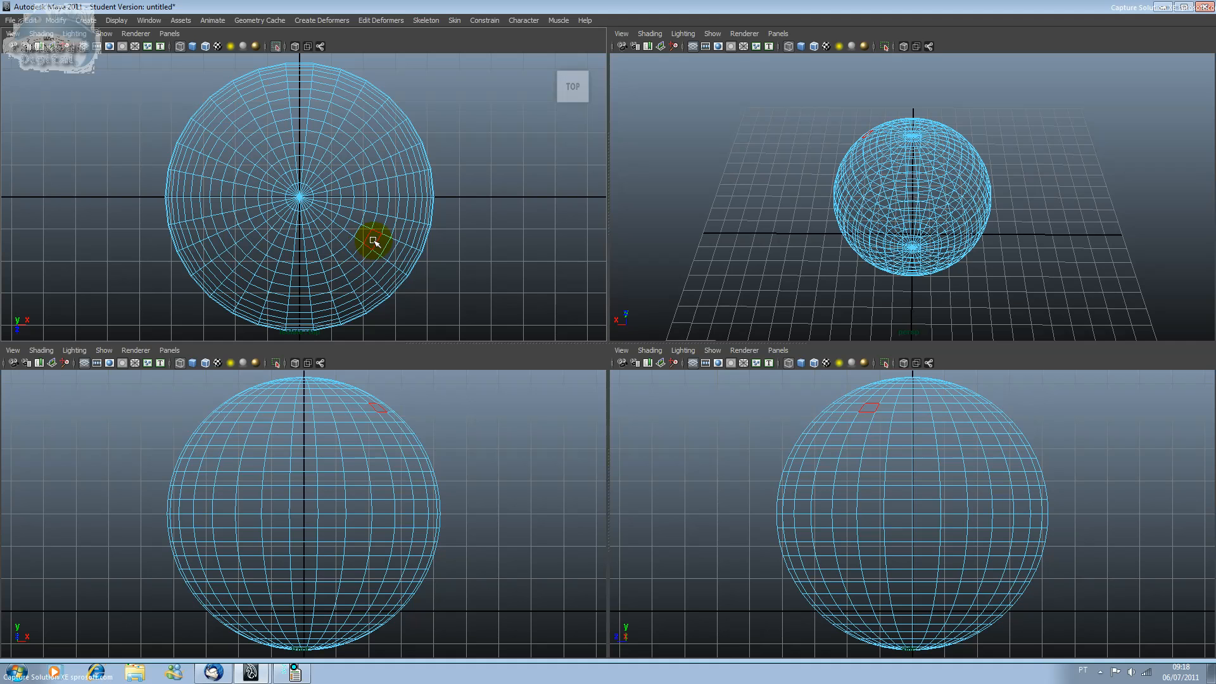
{"action": "mouse_move", "coordinate": [373, 240]}
{"action": "right_mouse_down"}
{"action": "mouse_move", "coordinate": [353, 247]}
{"action": "mouse_move", "coordinate": [390, 233]}
{"action": "right_mouse_up"}
{"action": "left_click", "coordinate": [370, 208]}
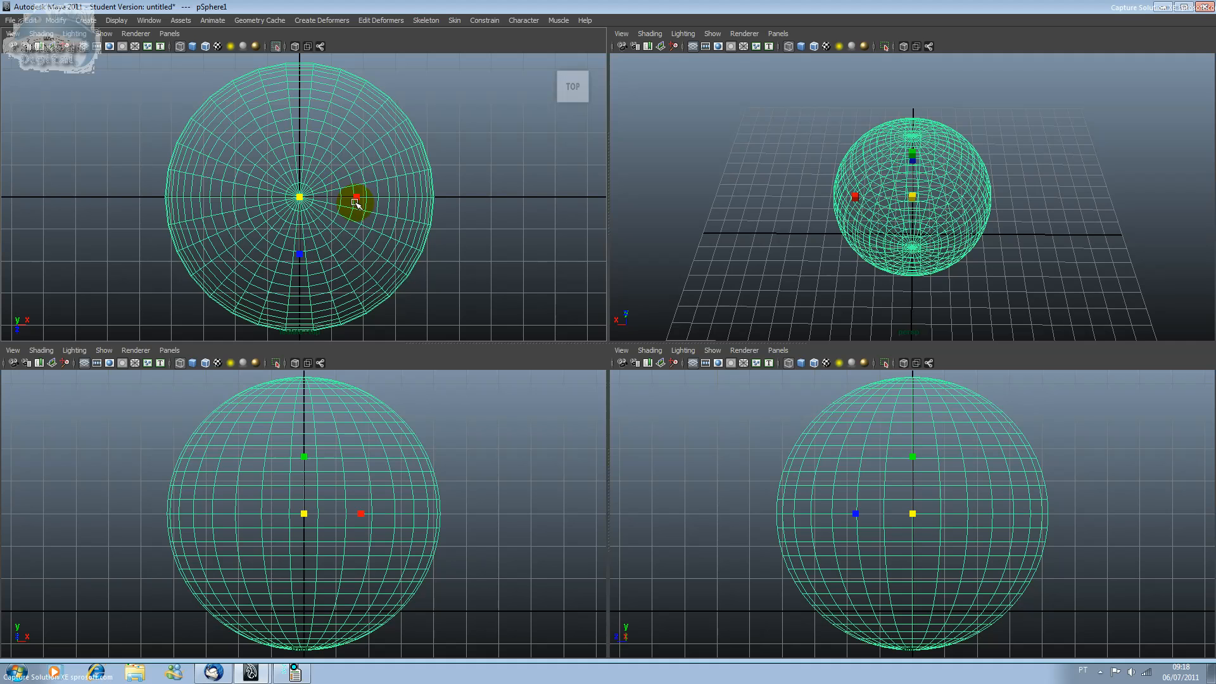
- Try scaling the whole sphere narrower along X in the top view, and undo the scaling
{"action": "left_click_drag", "start_coordinate": [369, 209], "coordinate": [342, 231]}
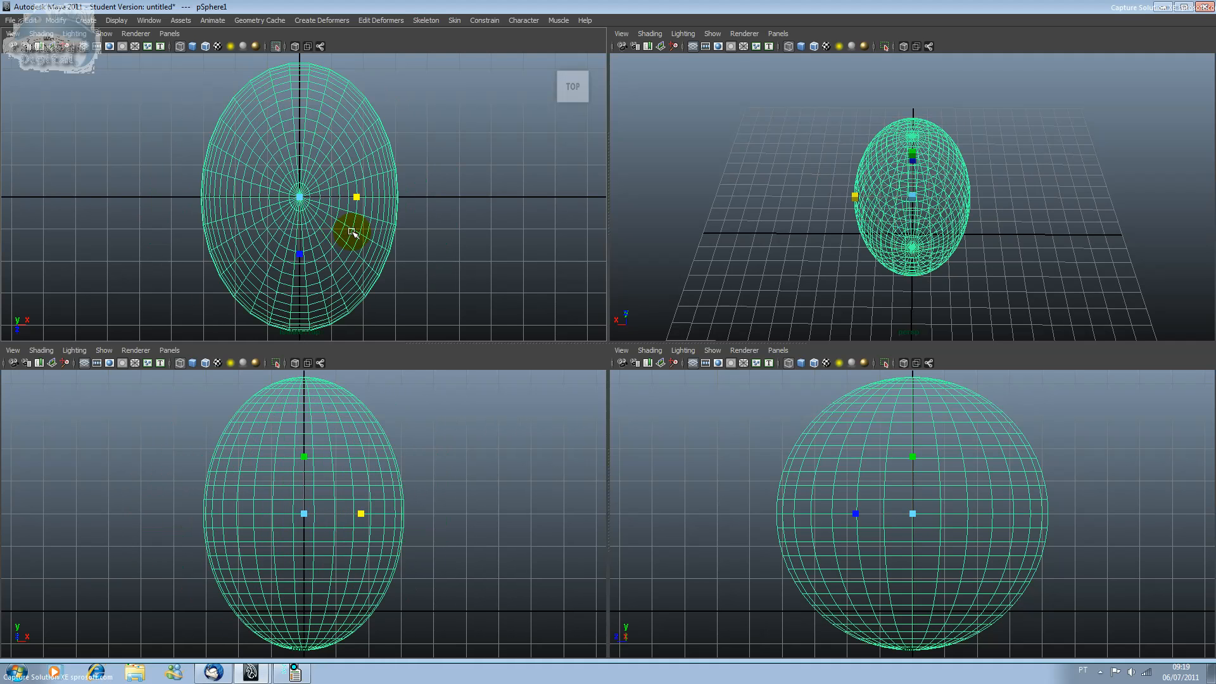
{"action": "key", "text": "ctrl+z"}
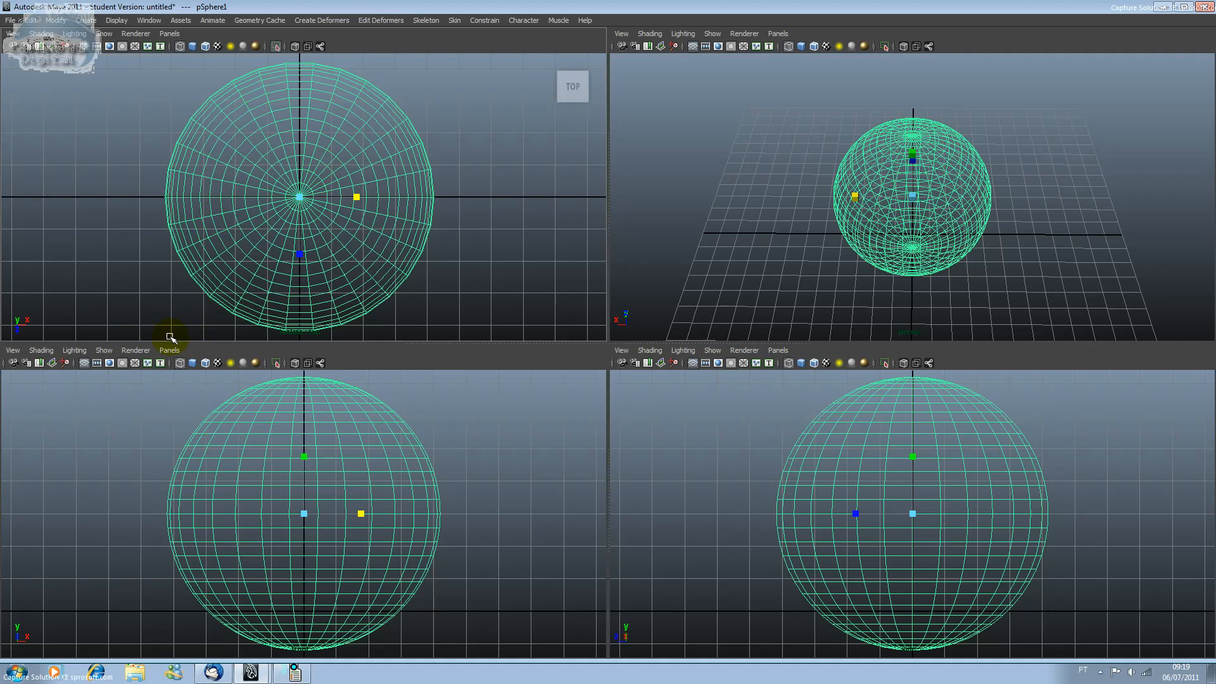
{"action": "left_click", "coordinate": [295, 673]}
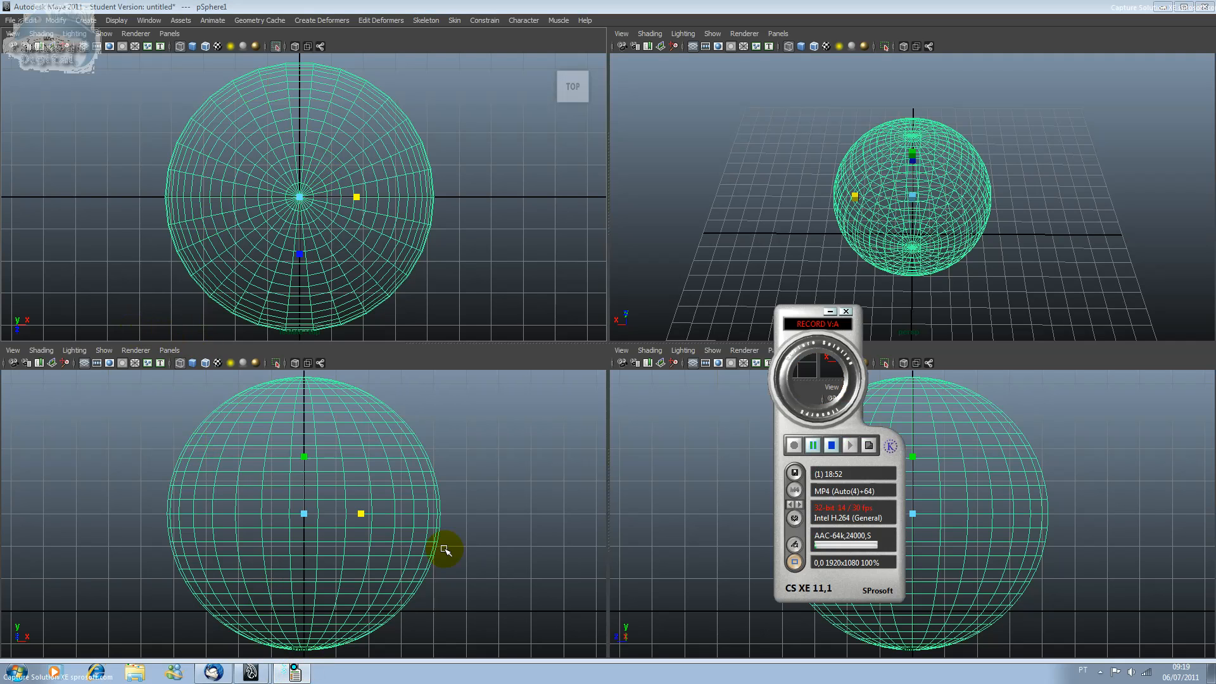
{"action": "left_click", "coordinate": [830, 312]}
{"action": "left_click", "coordinate": [831, 312]}
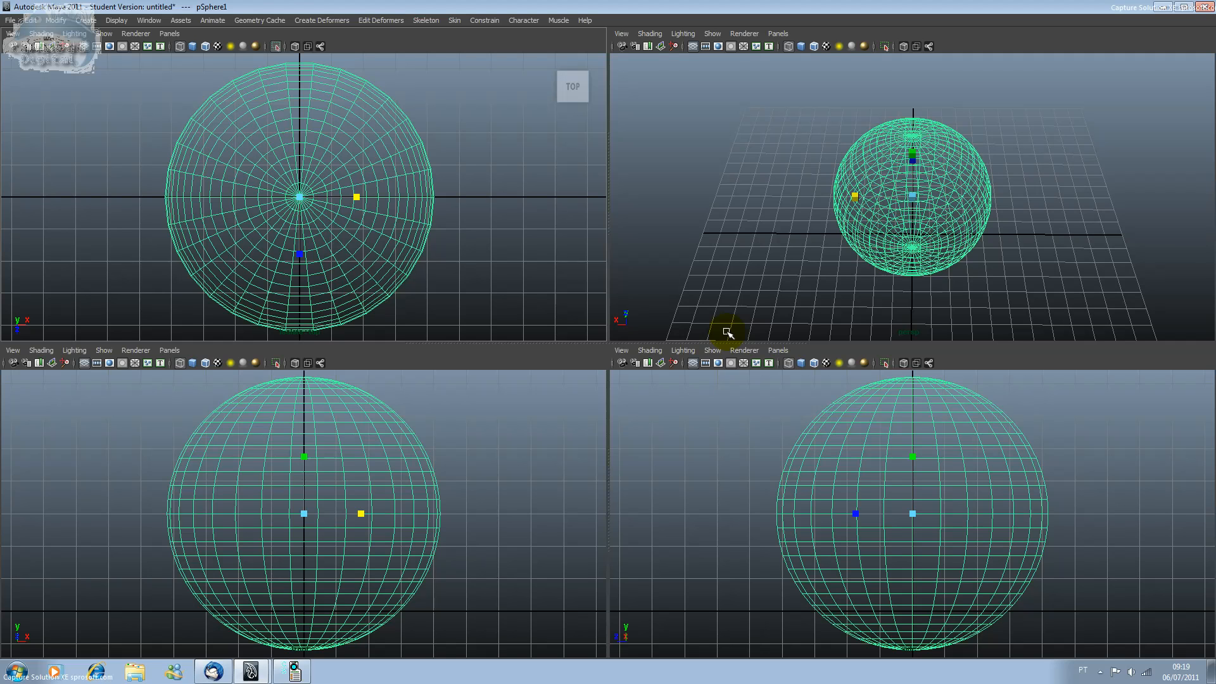
- Deselect the sphere in the perspective view
{"action": "left_click", "coordinate": [726, 306]}
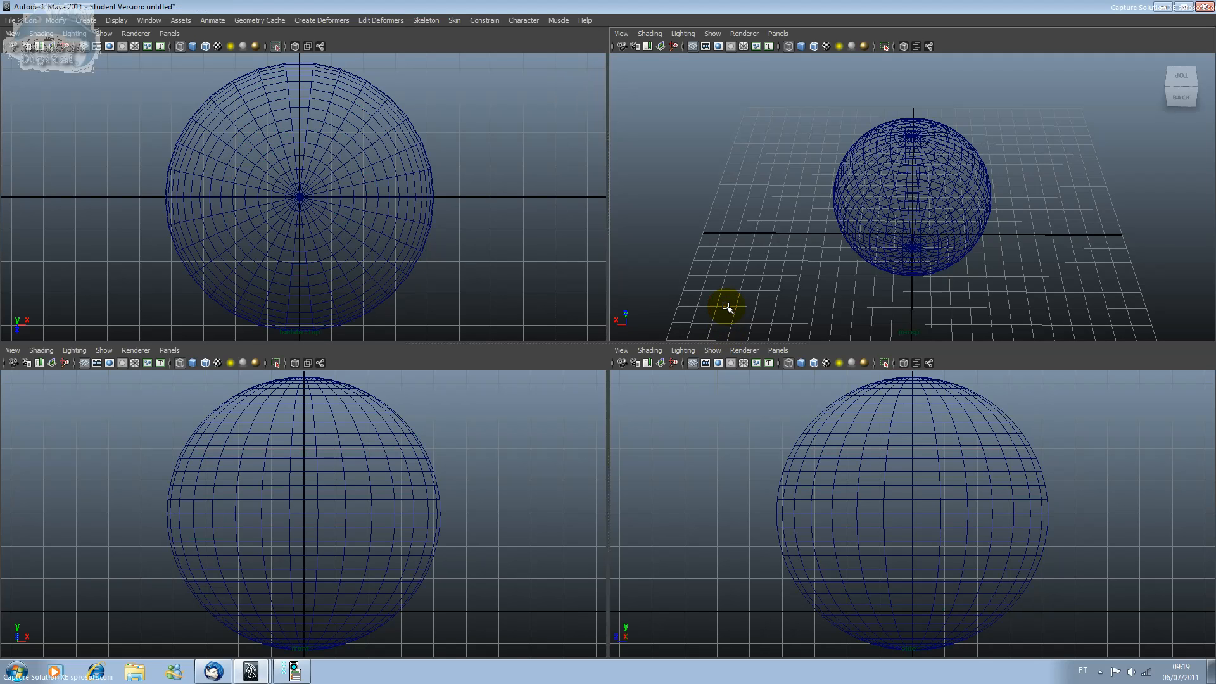